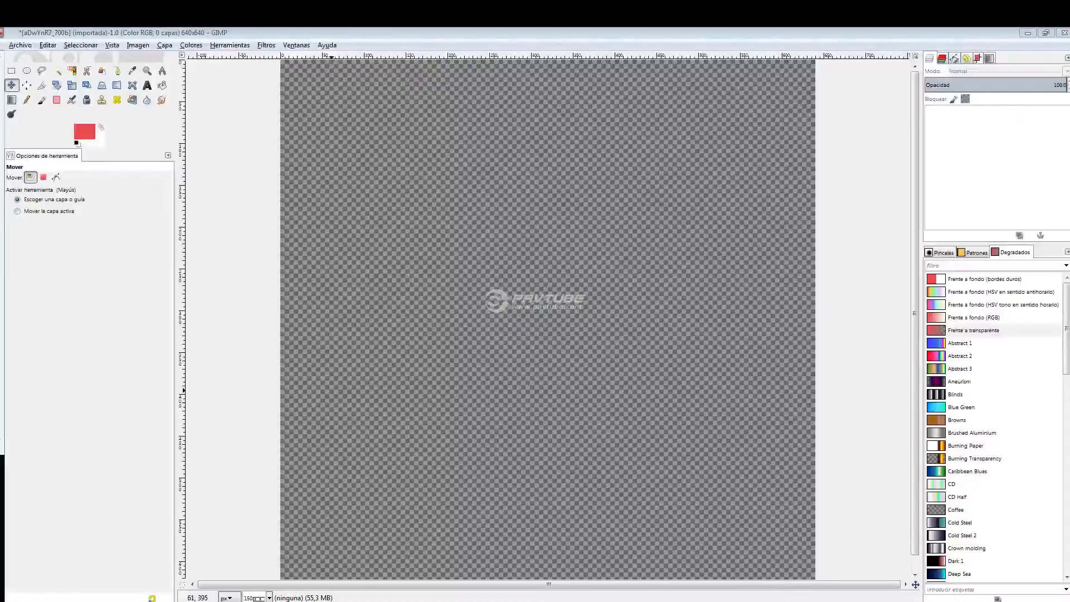
# Add a new layer to the empty image and paint a solid red patch across its upper half with the Paintbrush.
pyautogui.rightClick(1033, 124)
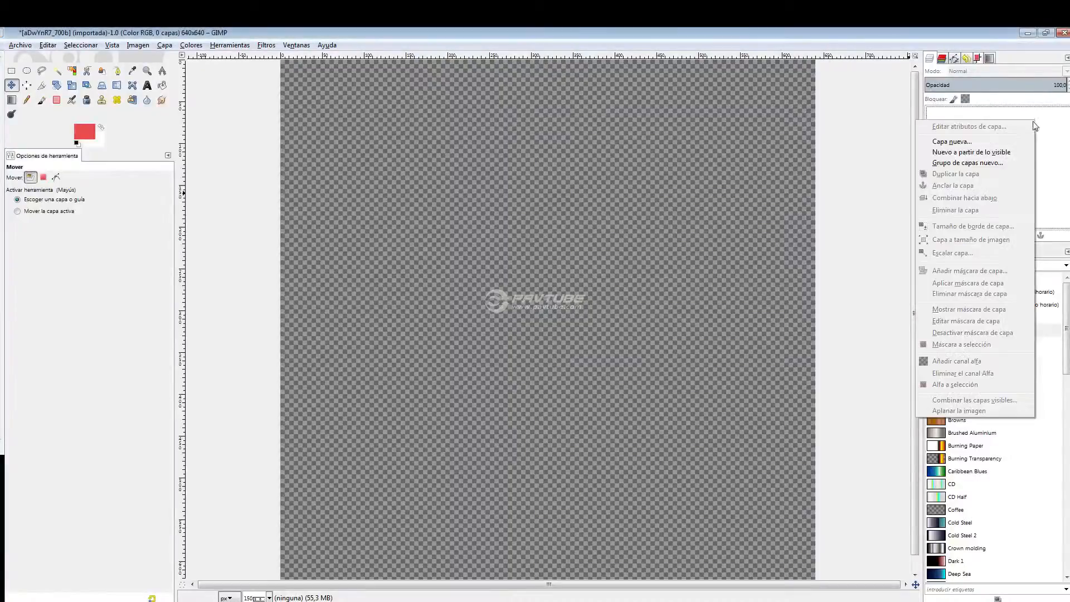
pyautogui.click(840, 155)
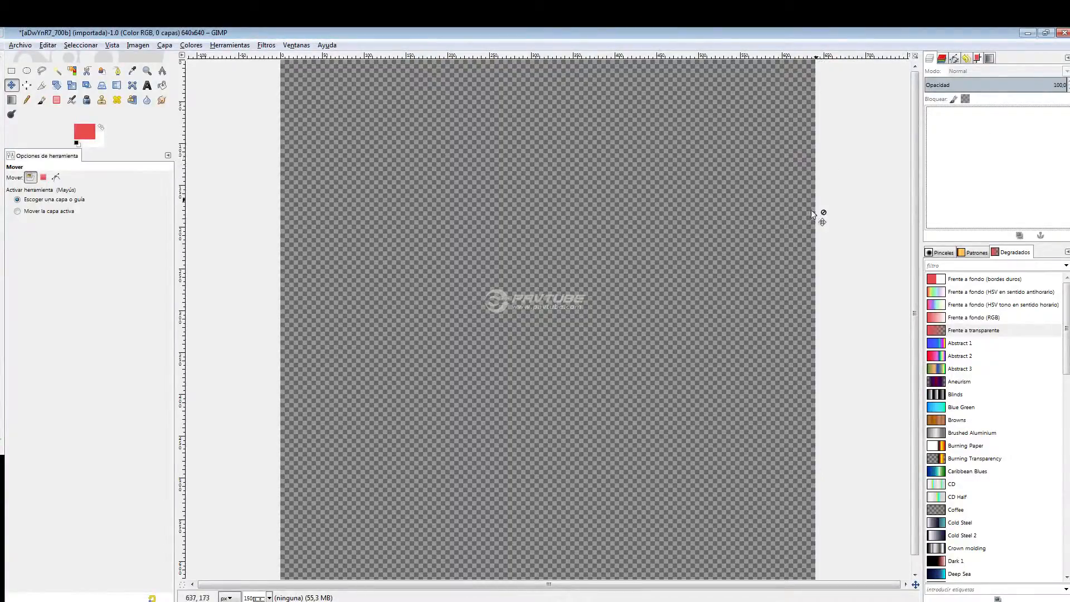
pyautogui.press('1')
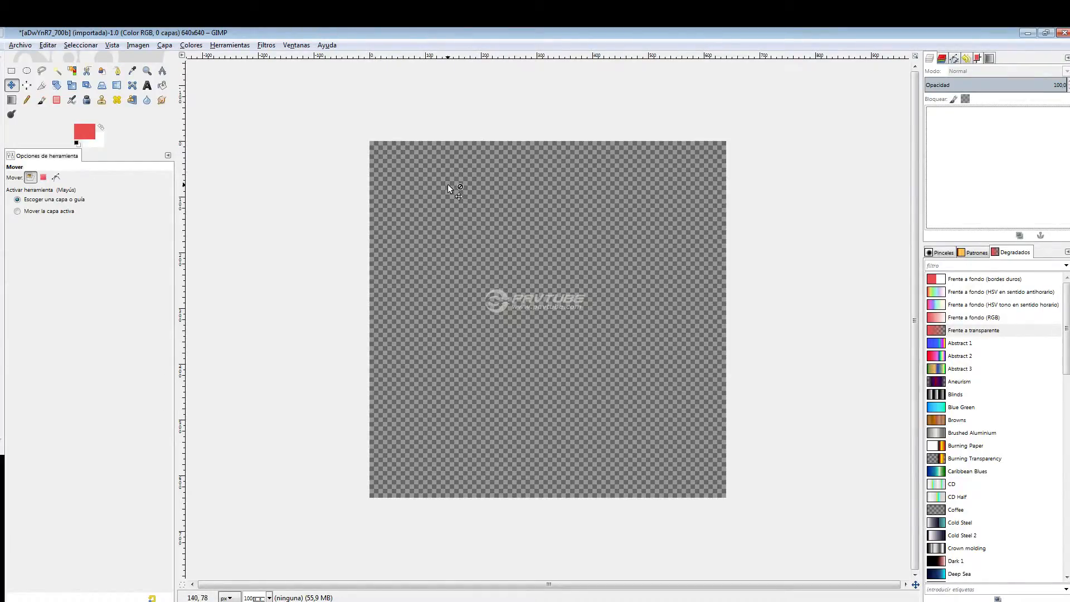
pyautogui.rightClick(962, 148)
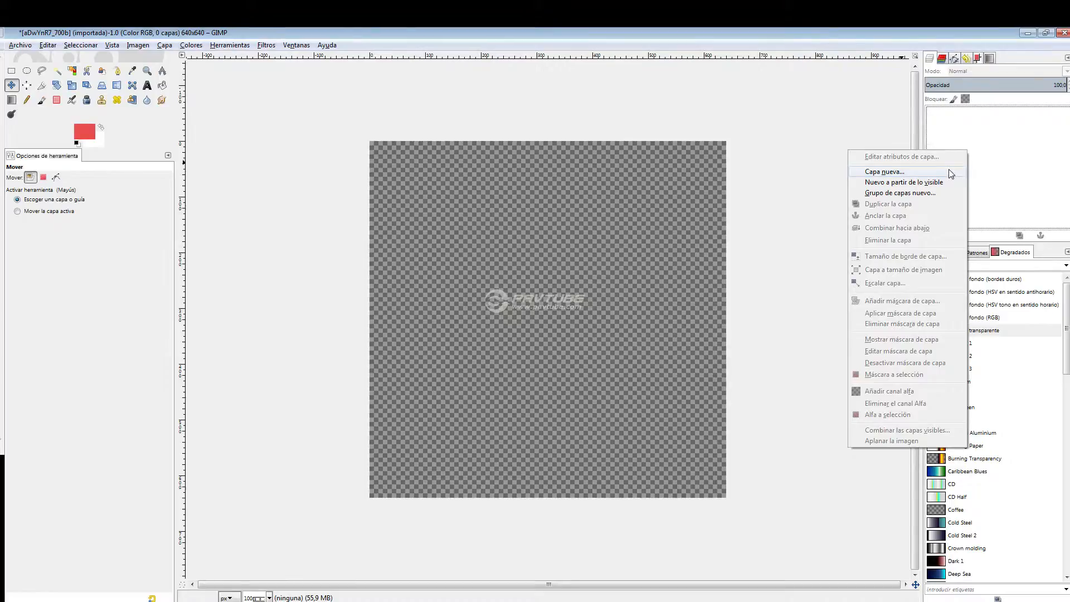
pyautogui.click(951, 172)
pyautogui.click(229, 342)
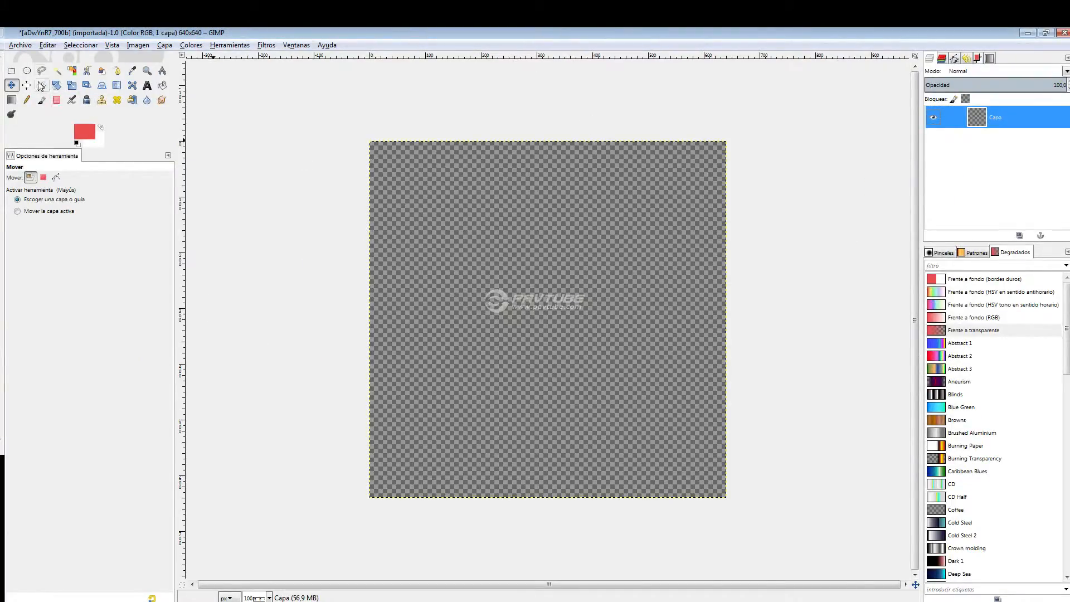
pyautogui.click(42, 100)
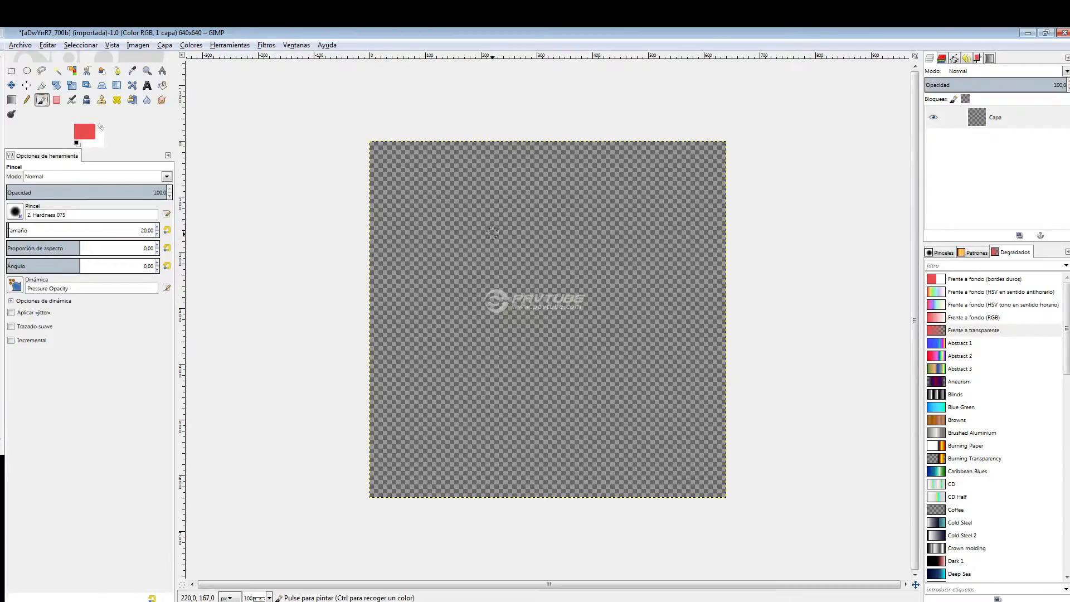
pyautogui.moveTo(488, 235)
pyautogui.mouseDown()
pyautogui.moveTo(568, 236)
pyautogui.moveTo(492, 246)
pyautogui.moveTo(556, 246)
pyautogui.moveTo(530, 254)
pyautogui.moveTo(578, 249)
pyautogui.moveTo(510, 262)
pyautogui.moveTo(479, 285)
pyautogui.moveTo(609, 287)
pyautogui.moveTo(624, 302)
pyautogui.moveTo(516, 289)
pyautogui.moveTo(477, 267)
pyautogui.moveTo(577, 254)
pyautogui.moveTo(574, 239)
pyautogui.moveTo(496, 238)
pyautogui.moveTo(635, 239)
pyautogui.moveTo(423, 233)
pyautogui.moveTo(599, 258)
pyautogui.moveTo(451, 281)
pyautogui.moveTo(506, 260)
pyautogui.mouseUp()
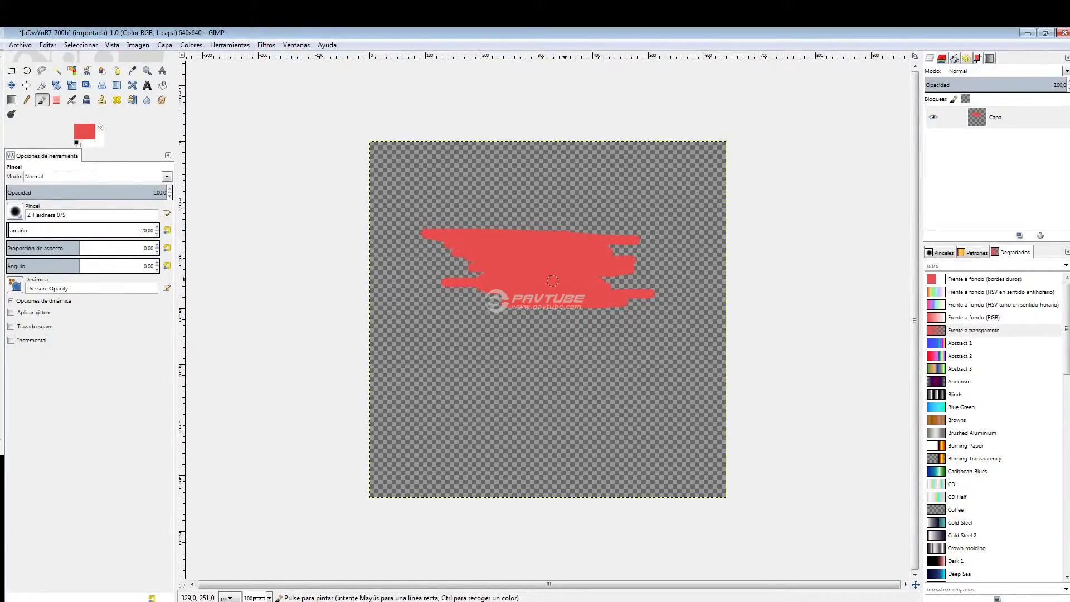
# Add a second new layer above the red layer.
pyautogui.rightClick(972, 167)
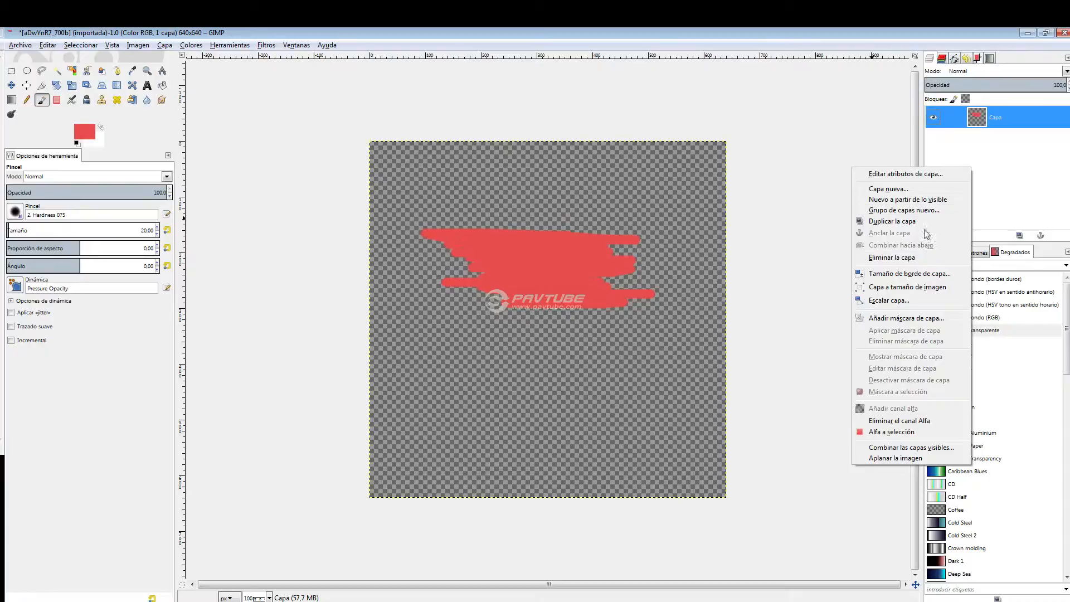
pyautogui.click(914, 189)
pyautogui.click(103, 217)
# Set the foreground colour to 382323 and paint a dark patch on the new layer, overlapping most of the red patch.
pyautogui.click(84, 132)
pyautogui.click(231, 180)
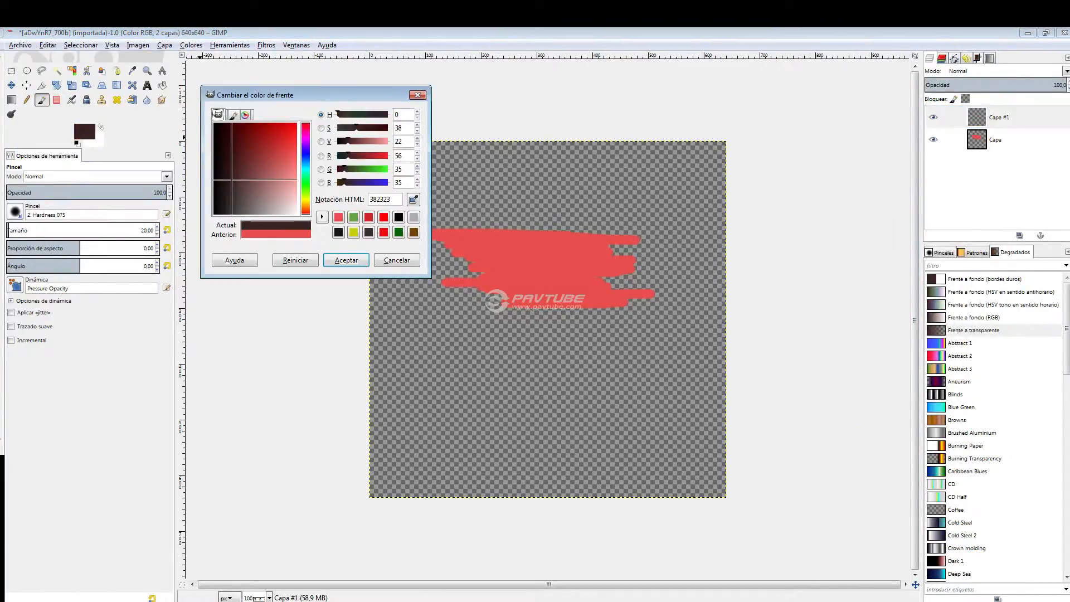
pyautogui.click(347, 261)
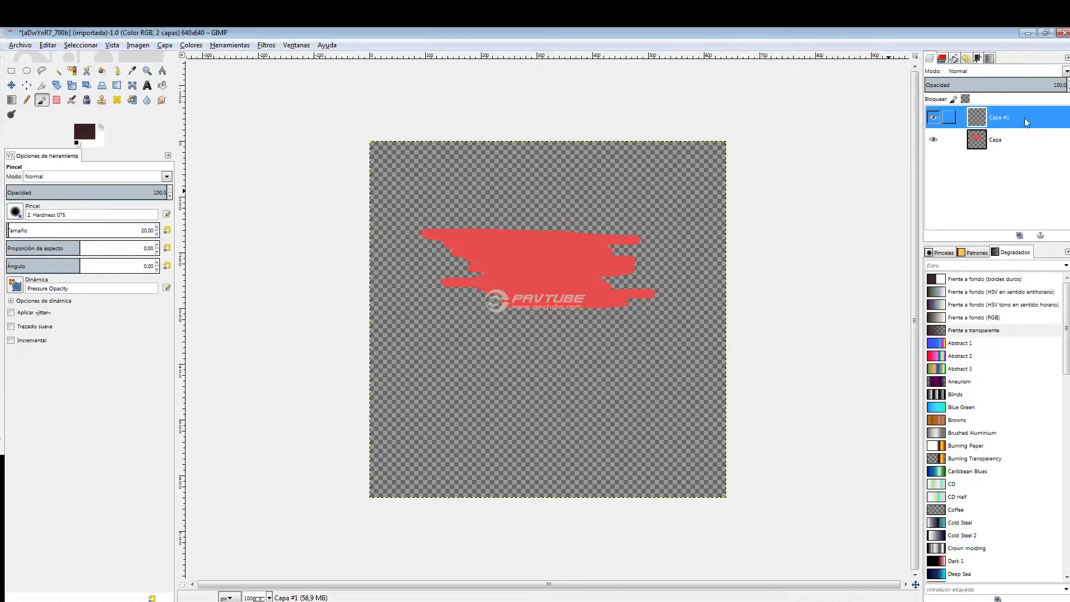
pyautogui.moveTo(489, 245)
pyautogui.mouseDown()
pyautogui.moveTo(446, 242)
pyautogui.moveTo(555, 244)
pyautogui.moveTo(470, 255)
pyautogui.moveTo(582, 254)
pyautogui.moveTo(540, 231)
pyautogui.moveTo(577, 222)
pyautogui.moveTo(550, 232)
pyautogui.moveTo(593, 248)
pyautogui.moveTo(514, 251)
pyautogui.moveTo(453, 271)
pyautogui.moveTo(585, 280)
pyautogui.moveTo(555, 289)
pyautogui.moveTo(548, 278)
pyautogui.moveTo(582, 258)
pyautogui.moveTo(524, 245)
pyautogui.moveTo(437, 273)
pyautogui.moveTo(426, 291)
pyautogui.mouseUp()
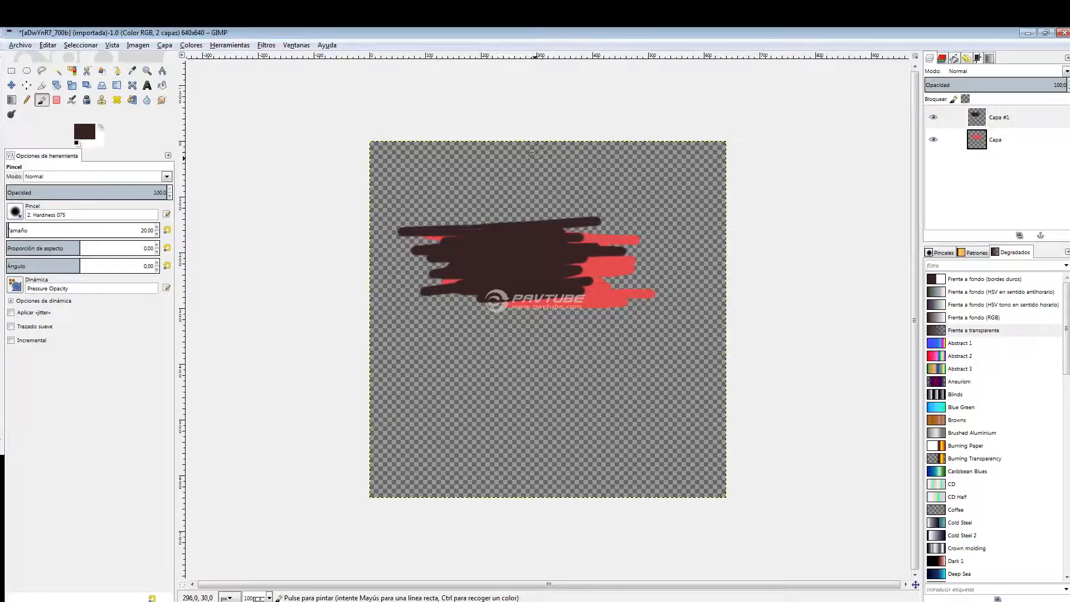
# Reorder the layers so the dark layer Capa #1 lies below the red layer Capa.
pyautogui.moveTo(948, 139)
pyautogui.mouseDown()
pyautogui.moveTo(1010, 146)
pyautogui.moveTo(1015, 118)
pyautogui.moveTo(1007, 162)
pyautogui.moveTo(1002, 121)
pyautogui.moveTo(1003, 158)
pyautogui.mouseUp()
pyautogui.moveTo(1002, 120)
pyautogui.mouseDown()
pyautogui.moveTo(1003, 167)
pyautogui.moveTo(1001, 131)
pyautogui.moveTo(1006, 162)
pyautogui.moveTo(1007, 149)
pyautogui.mouseUp()
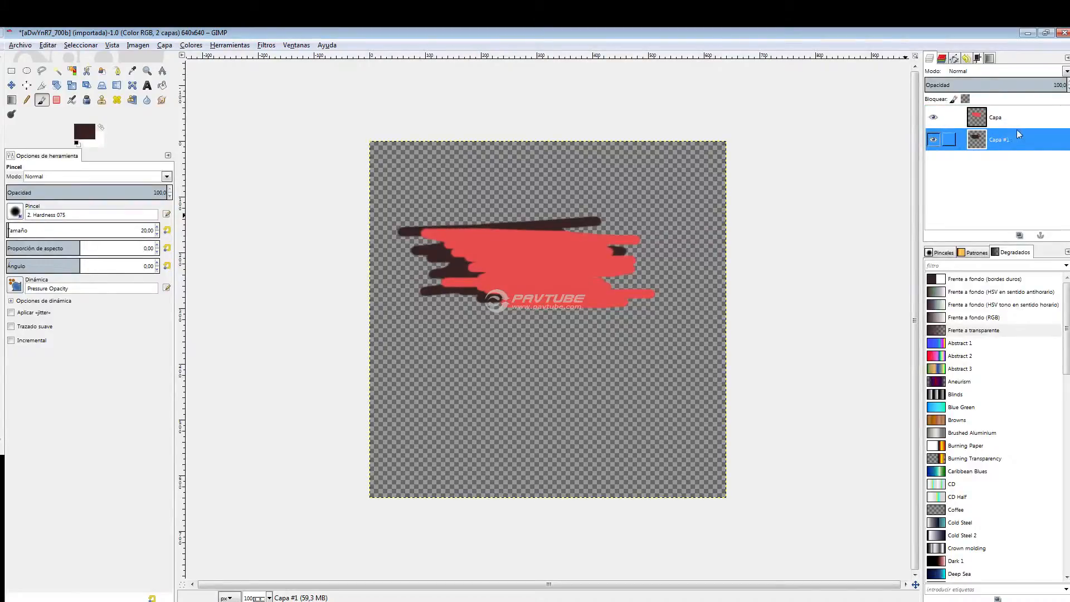
pyautogui.moveTo(1001, 141)
pyautogui.mouseDown()
pyautogui.moveTo(1008, 114)
pyautogui.moveTo(997, 154)
pyautogui.mouseUp()
pyautogui.moveTo(997, 117); pyautogui.dragTo(999, 160)
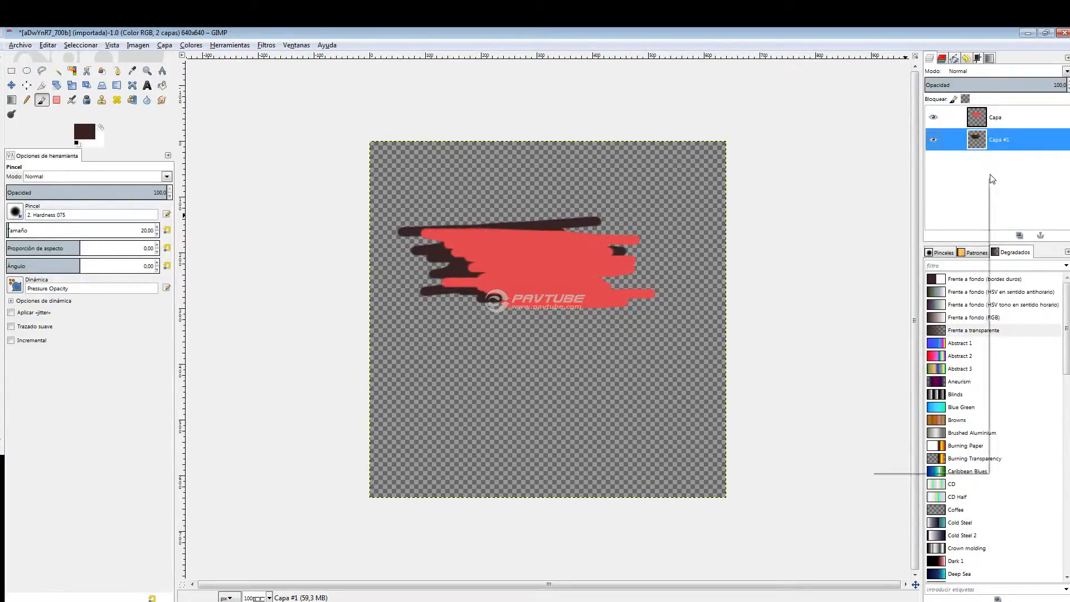
# Add a third layer, 640 × 640 px with transparent fill, and move it to the head of the layer stack.
pyautogui.rightClick(989, 177)
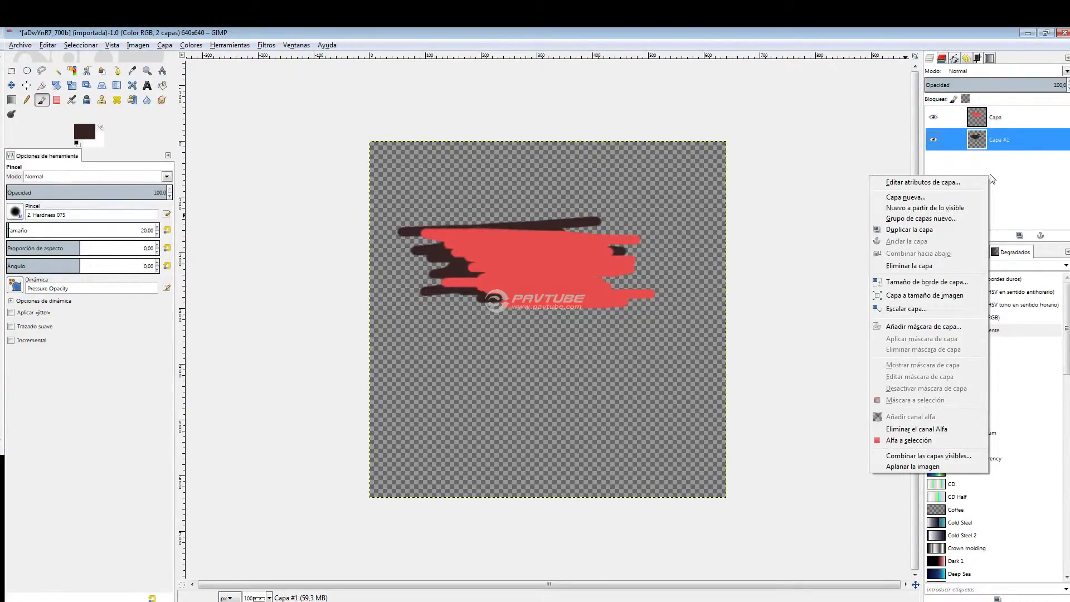
pyautogui.click(956, 198)
pyautogui.moveTo(112, 51); pyautogui.dragTo(278, 69)
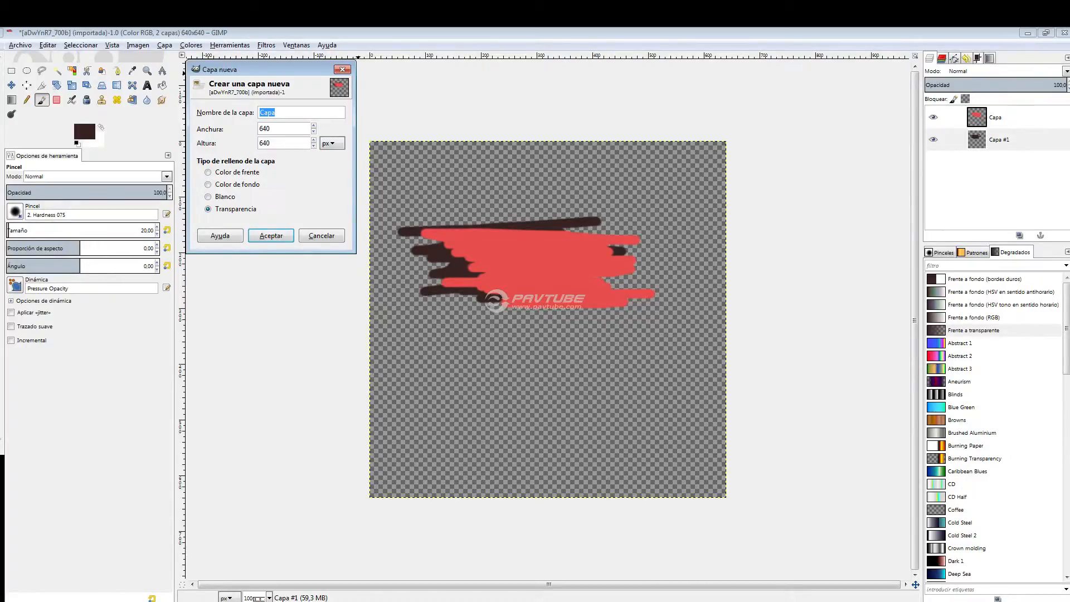
pyautogui.press('Return')
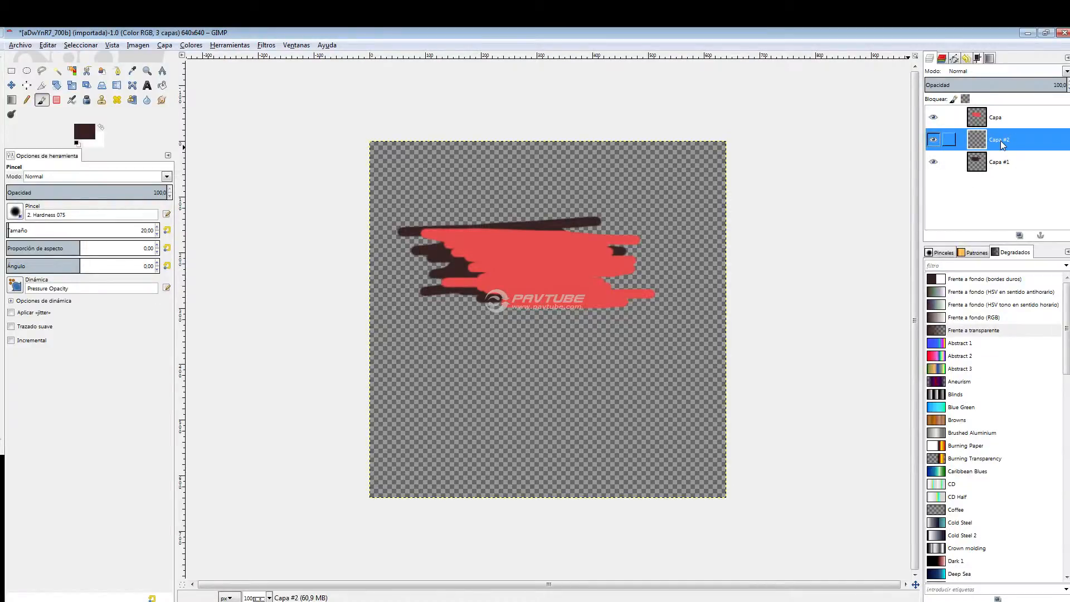
pyautogui.moveTo(1003, 144); pyautogui.dragTo(998, 111)
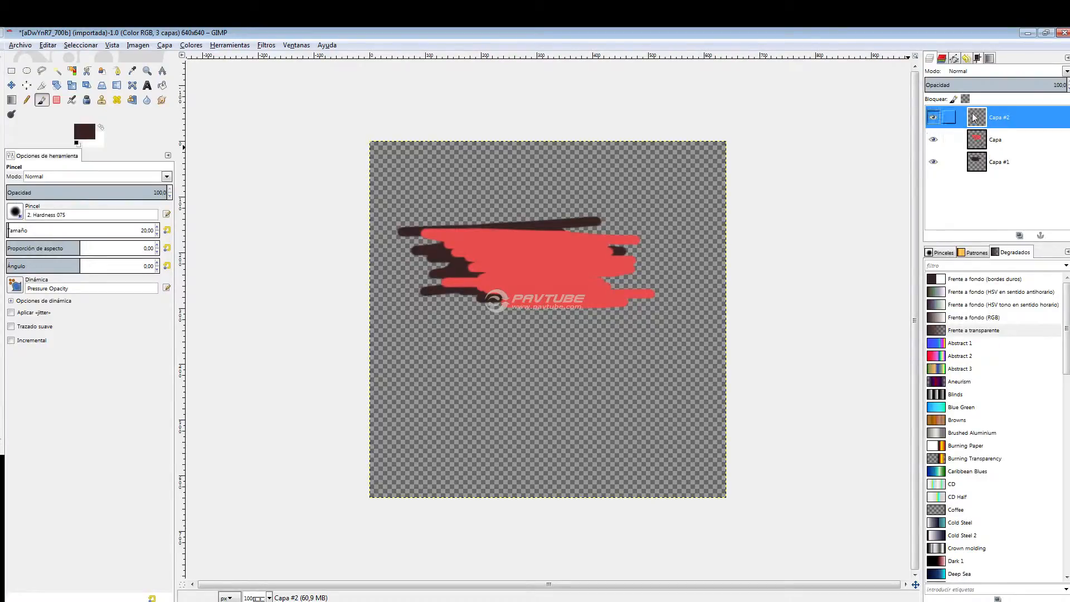
# Enlarge the layer list and toggle the red layer's visibility off and on to see its effect on the canvas.
pyautogui.moveTo(982, 250); pyautogui.dragTo(981, 287)
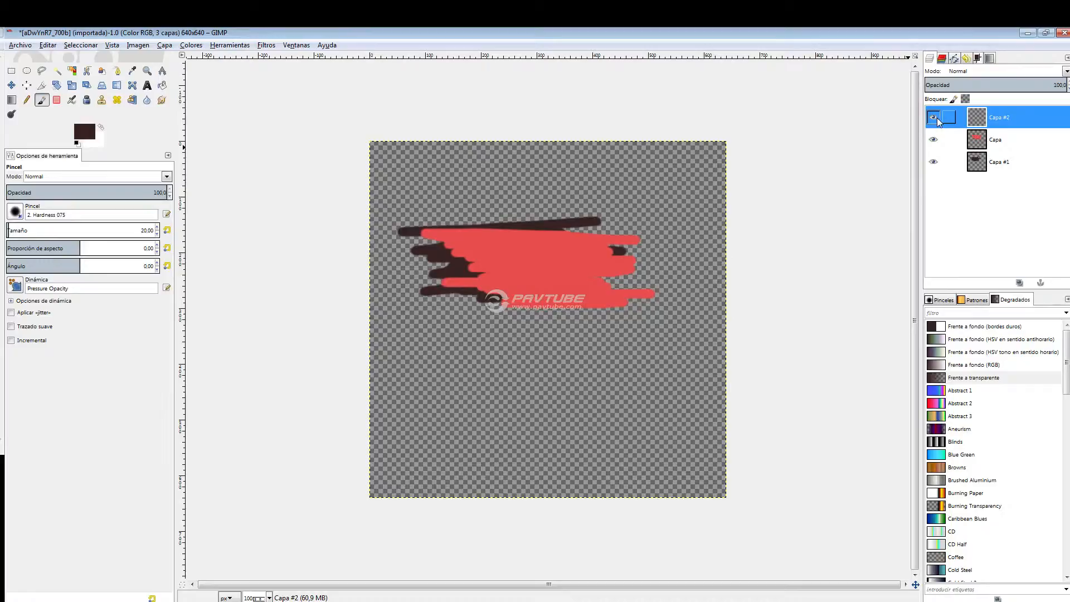
pyautogui.click(938, 140)
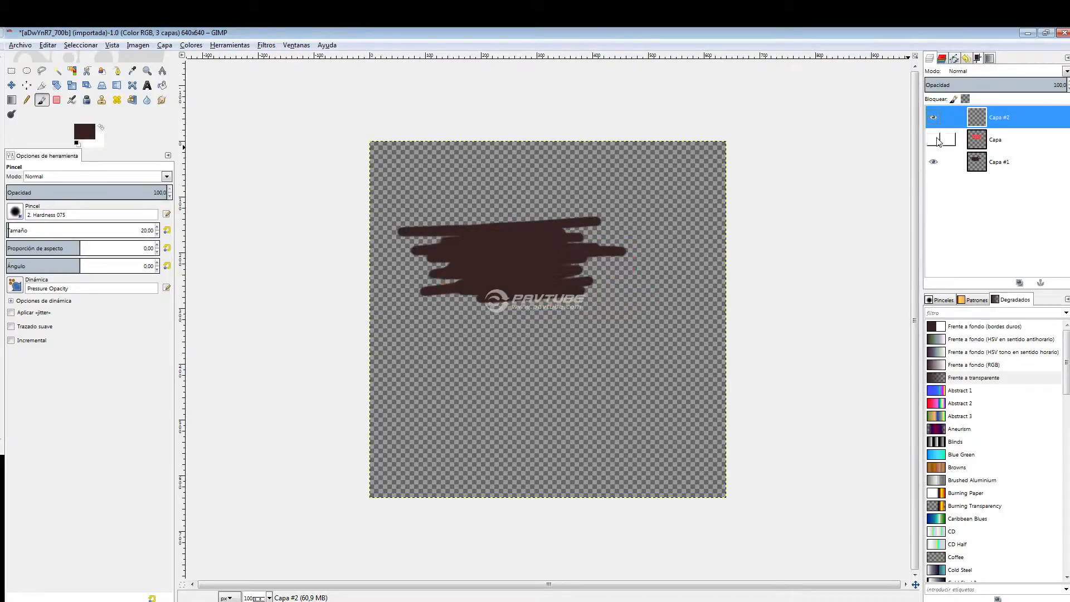
pyautogui.click(934, 140)
pyautogui.click(934, 140)
pyautogui.click(934, 139)
pyautogui.click(935, 141)
pyautogui.click(935, 141)
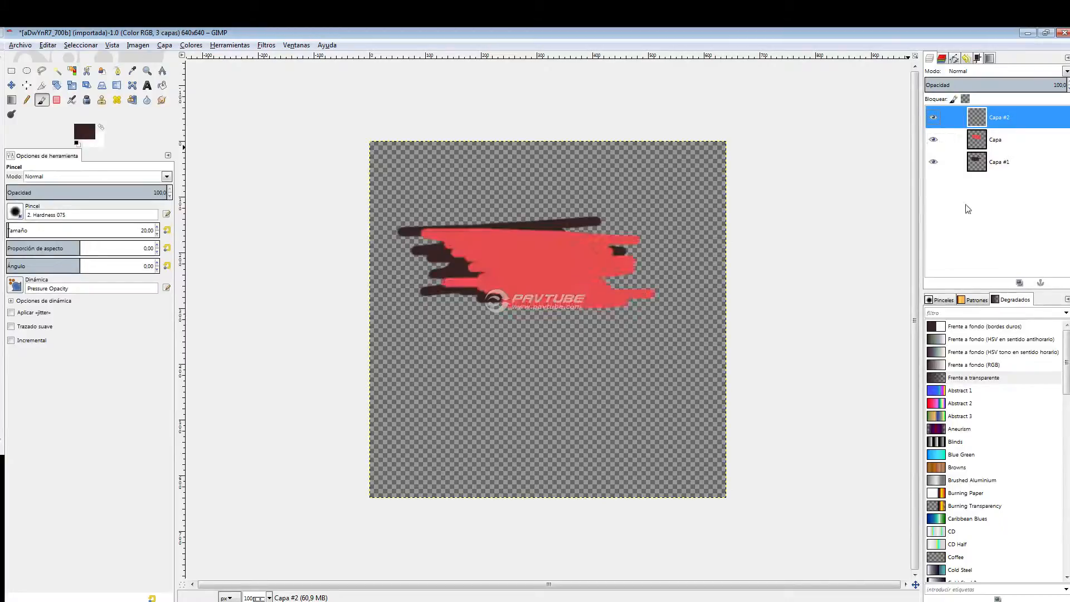
# Link the red layer Capa and the dark layer Capa #1 together.
pyautogui.click(949, 140)
pyautogui.click(485, 601)
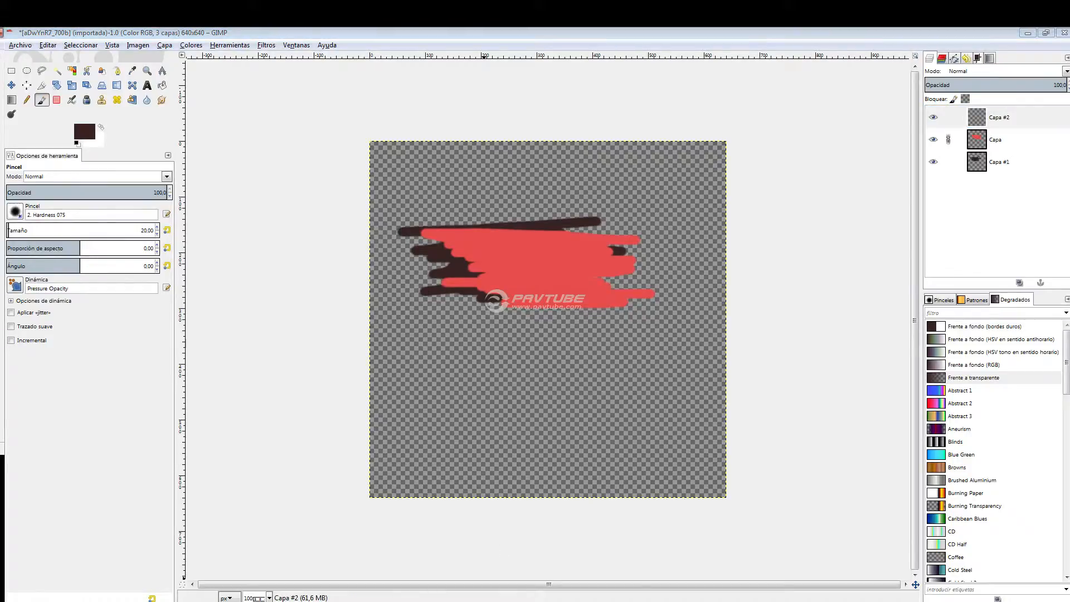
pyautogui.moveTo(227, 601)
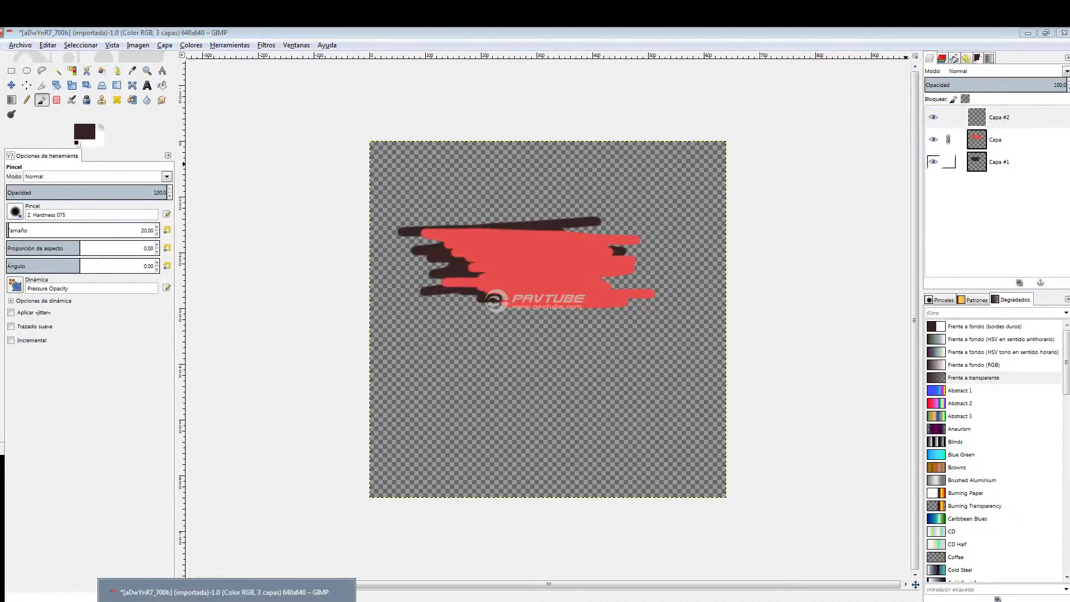
pyautogui.click(949, 163)
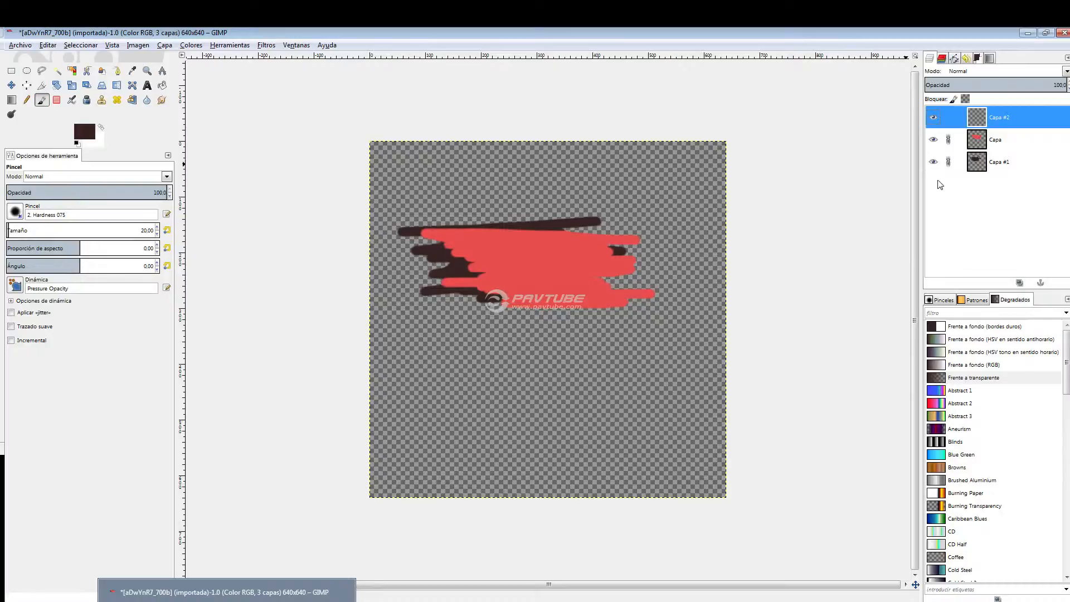
# Move the linked red and dark patches together slightly up and to the right with the Move tool.
pyautogui.click(997, 163)
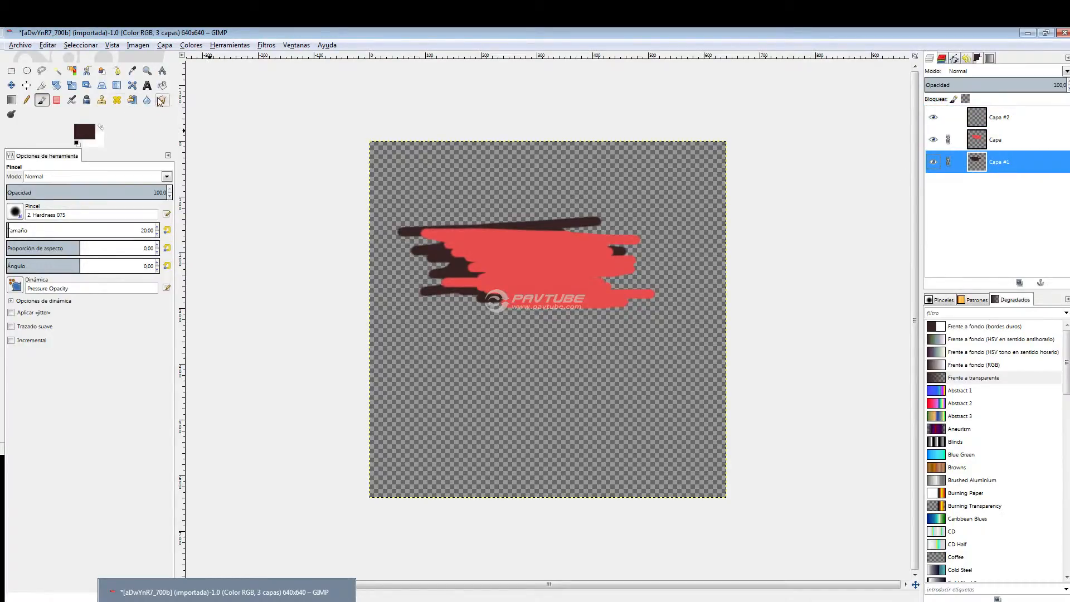
pyautogui.click(11, 87)
pyautogui.moveTo(490, 256); pyautogui.dragTo(530, 222)
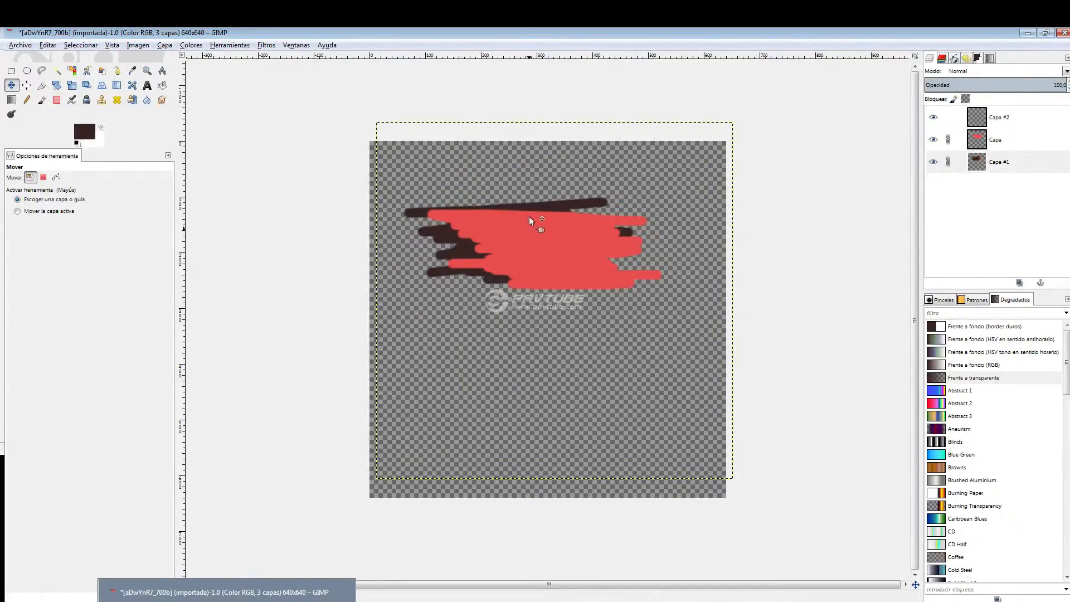
# Unlink the red and dark layers and move the red patch down until it lies entirely below the dark one.
pyautogui.moveTo(951, 163); pyautogui.dragTo(950, 166)
pyautogui.click(948, 141)
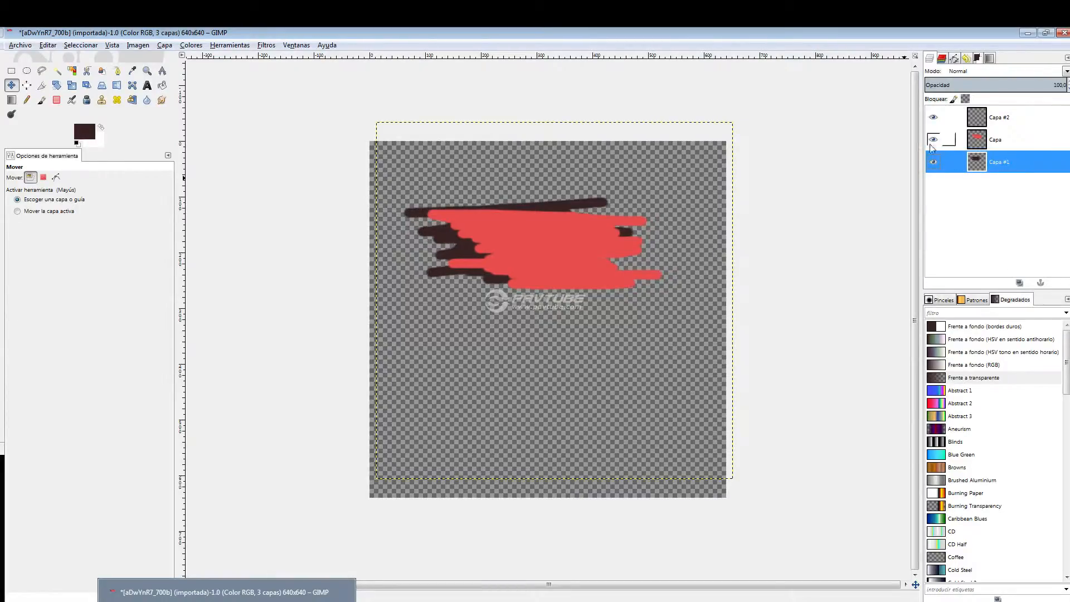
pyautogui.moveTo(557, 246)
pyautogui.mouseDown()
pyautogui.moveTo(561, 325)
pyautogui.moveTo(522, 399)
pyautogui.moveTo(541, 397)
pyautogui.moveTo(574, 260)
pyautogui.moveTo(602, 209)
pyautogui.moveTo(574, 234)
pyautogui.moveTo(563, 270)
pyautogui.moveTo(550, 264)
pyautogui.moveTo(561, 256)
pyautogui.mouseUp()
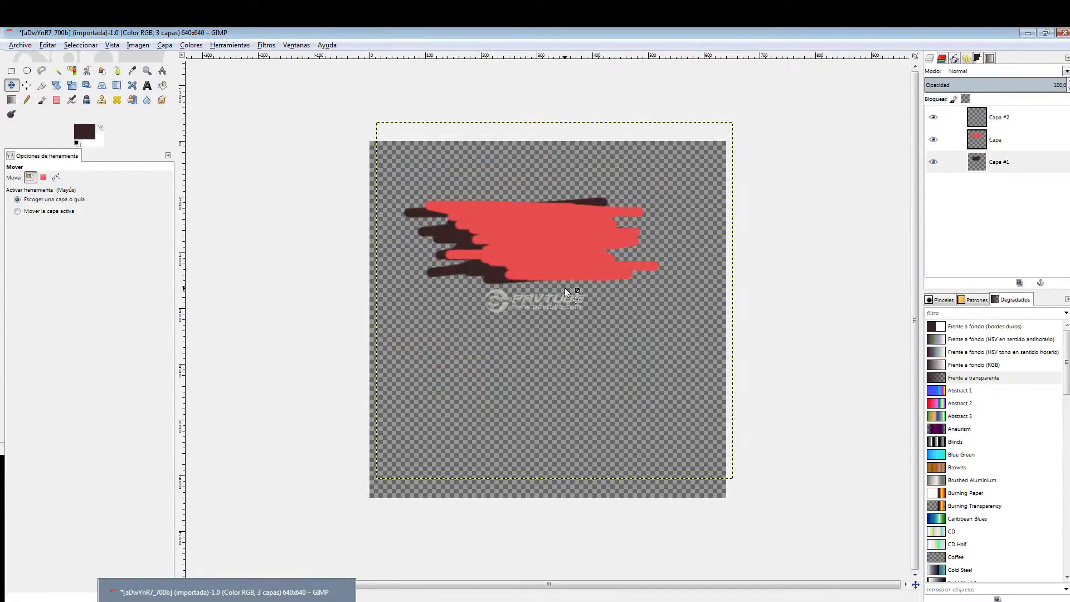
pyautogui.moveTo(488, 206)
pyautogui.mouseDown()
pyautogui.moveTo(547, 251)
pyautogui.moveTo(600, 237)
pyautogui.moveTo(633, 201)
pyautogui.moveTo(502, 361)
pyautogui.mouseUp()
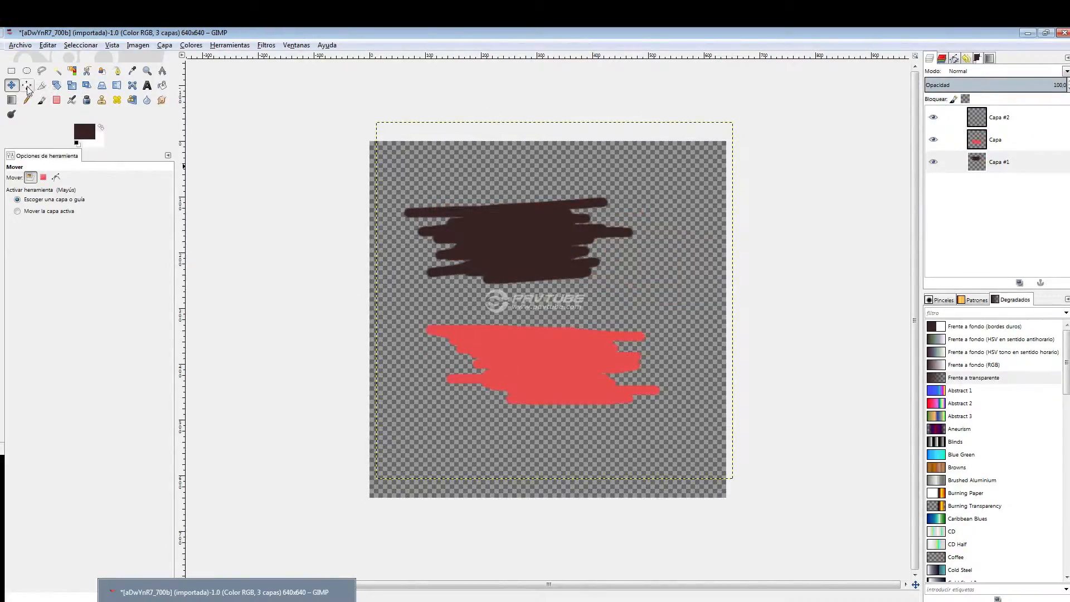
# Trim the dark patch to a square by selecting about 92 × 90 px inside it, inverting the selection and deleting the surroundings.
pyautogui.click(11, 71)
pyautogui.moveTo(460, 195); pyautogui.dragTo(553, 277)
pyautogui.click(505, 172)
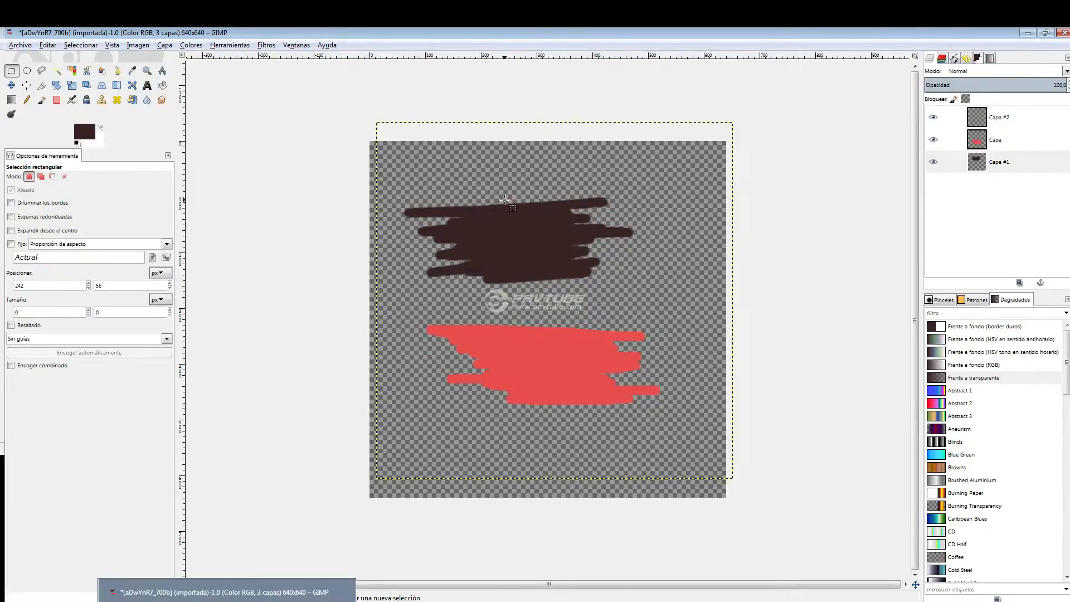
pyautogui.moveTo(502, 212); pyautogui.dragTo(553, 263)
pyautogui.click(84, 48)
pyautogui.click(110, 87)
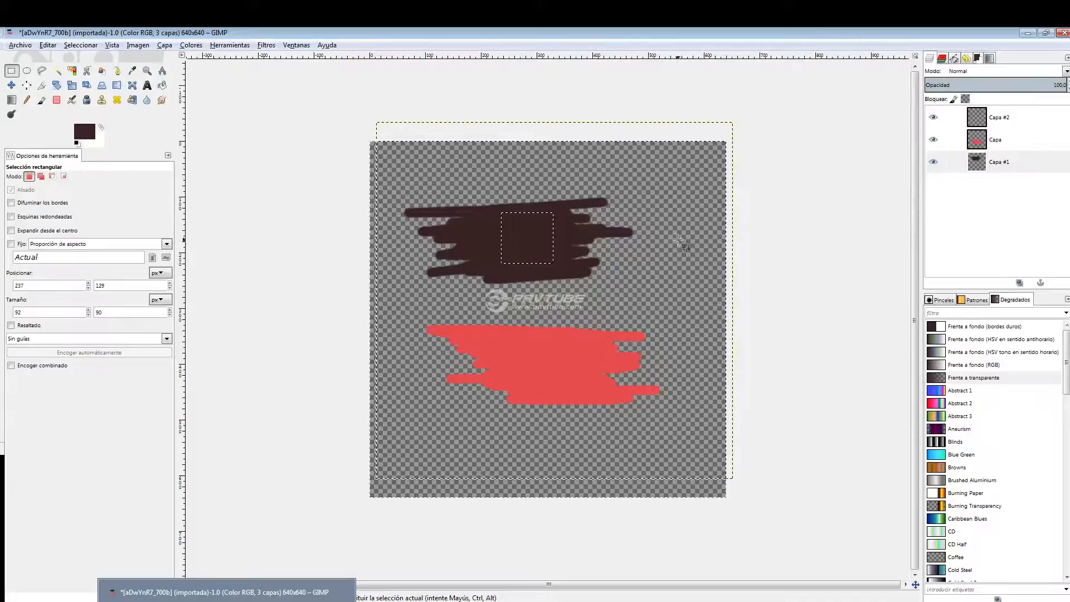
pyautogui.press('Delete')
# Trim the red patch on layer Capa to a rectangle of about 100 × 92 px by inverting a rectangular selection and deleting the surroundings.
pyautogui.click(513, 342)
pyautogui.moveTo(514, 342)
pyautogui.mouseDown()
pyautogui.moveTo(556, 357)
pyautogui.moveTo(579, 390)
pyautogui.mouseUp()
pyautogui.click(403, 274)
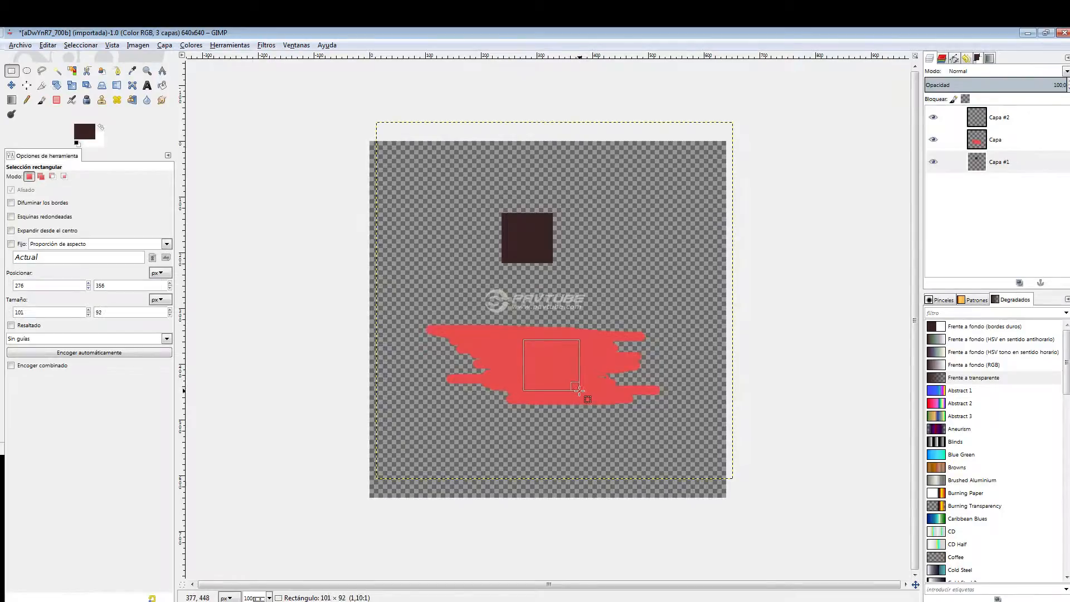
pyautogui.press('ctrl')
pyautogui.press('Return')
pyautogui.hotkey('ctrl', 'i')
pyautogui.press('Delete')
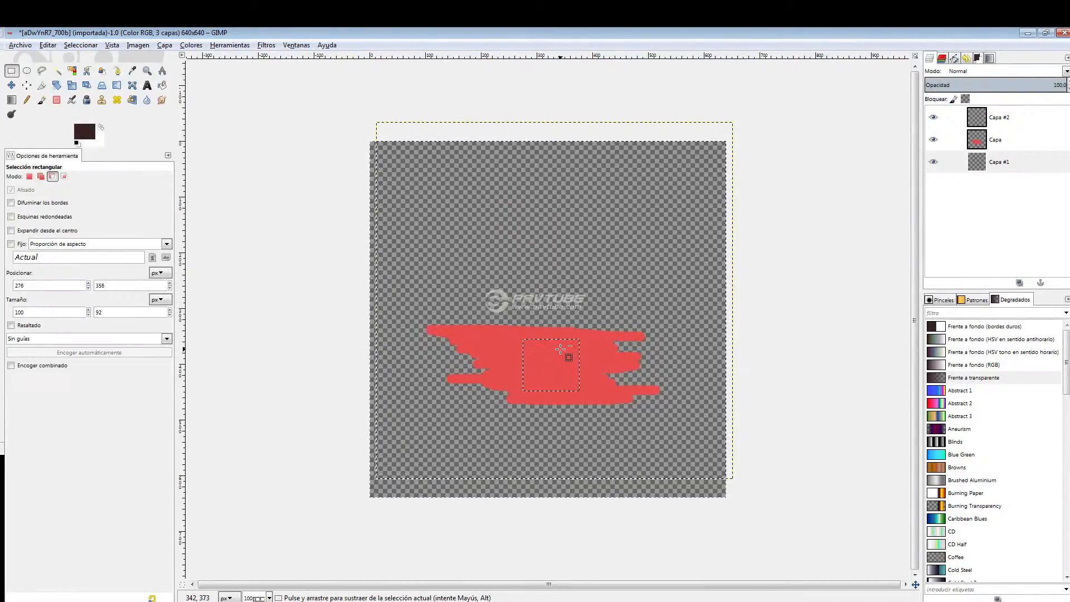
pyautogui.hotkey('ctrl', 'z')
pyautogui.click(993, 144)
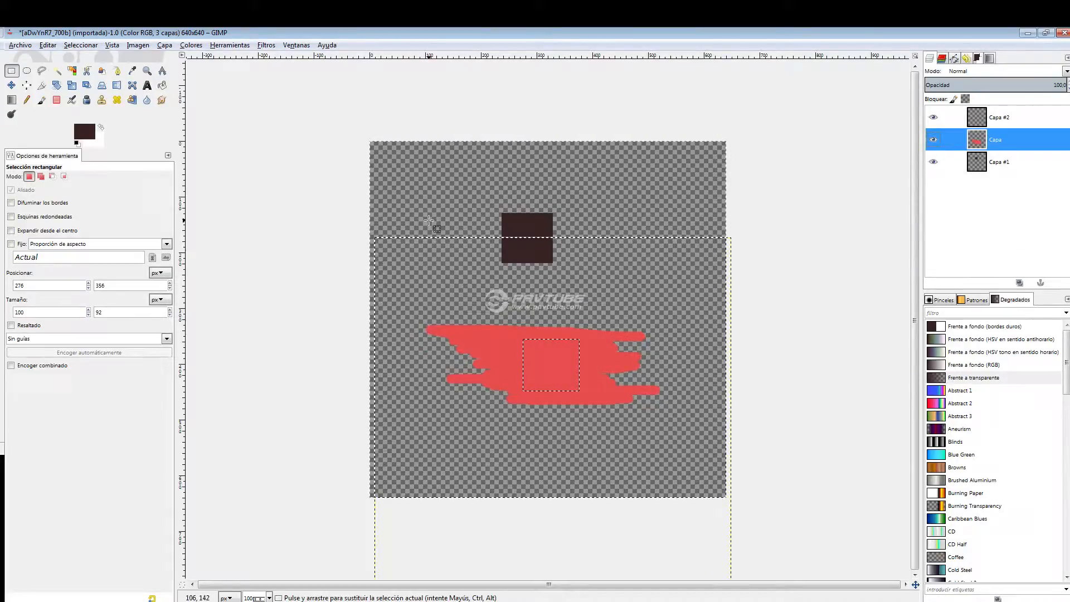
pyautogui.press('Delete')
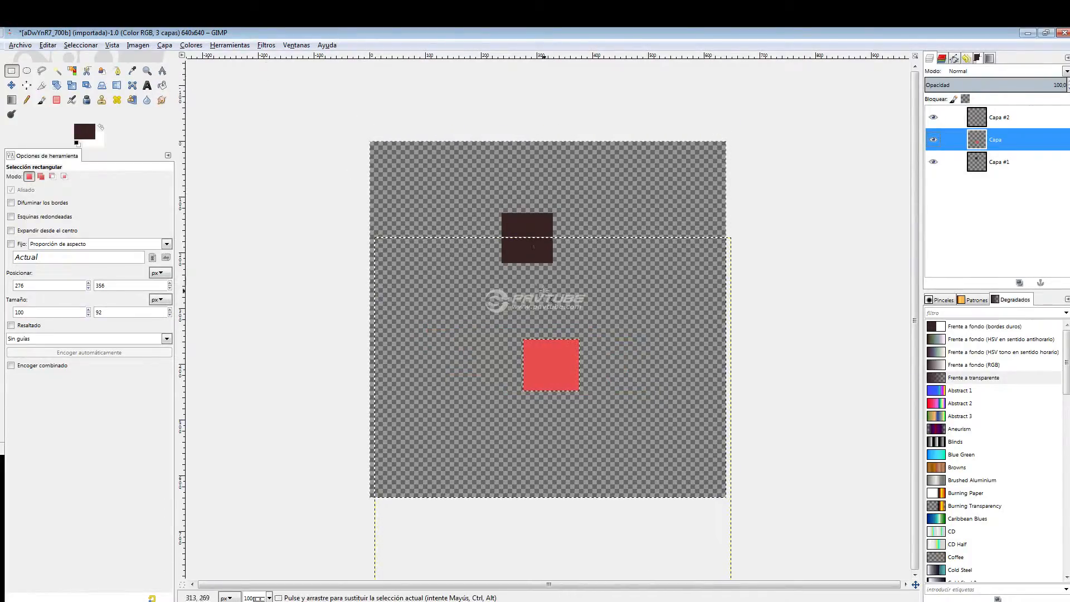
# Try to move the dark square on layer Capa #1 using a rectangular selection of about 148 × 141 px around it.
pyautogui.click(444, 136)
pyautogui.moveTo(475, 194); pyautogui.dragTo(563, 268)
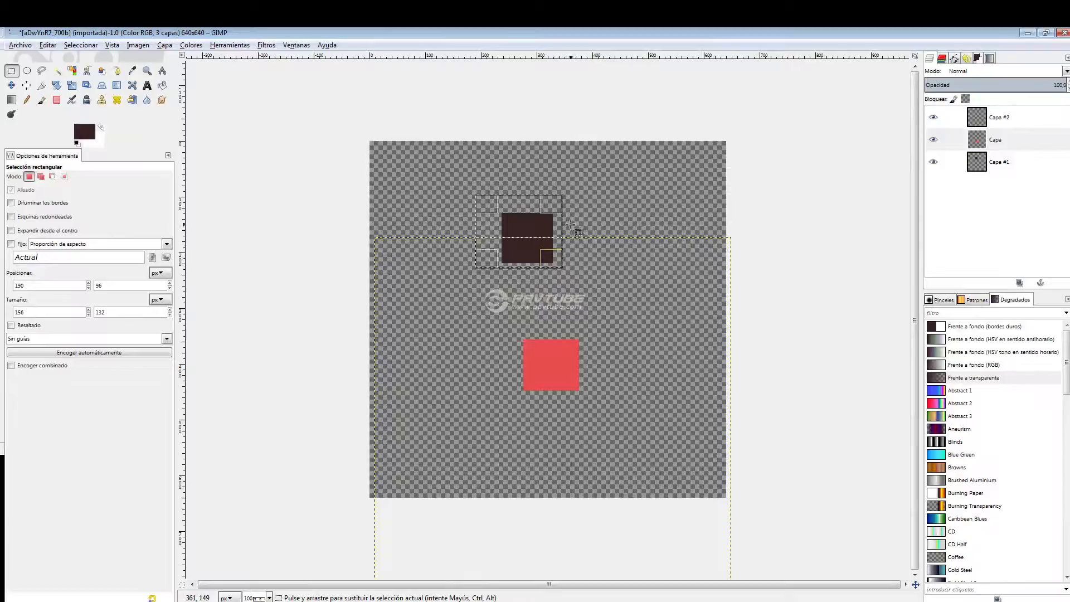
pyautogui.click(997, 161)
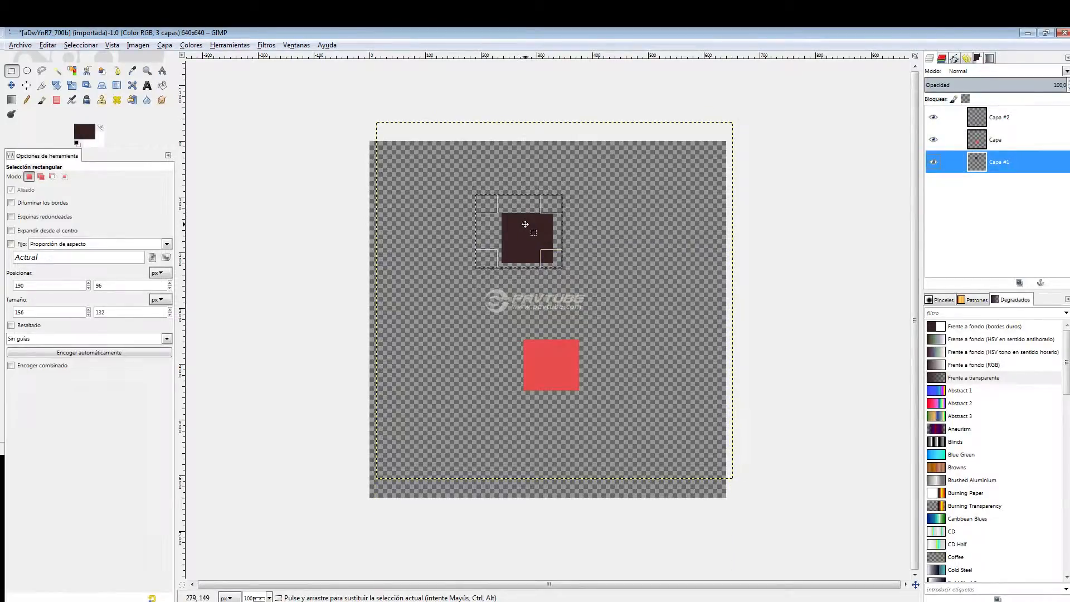
pyautogui.moveTo(526, 226); pyautogui.dragTo(552, 219)
pyautogui.click(610, 199)
pyautogui.moveTo(483, 197); pyautogui.dragTo(565, 276)
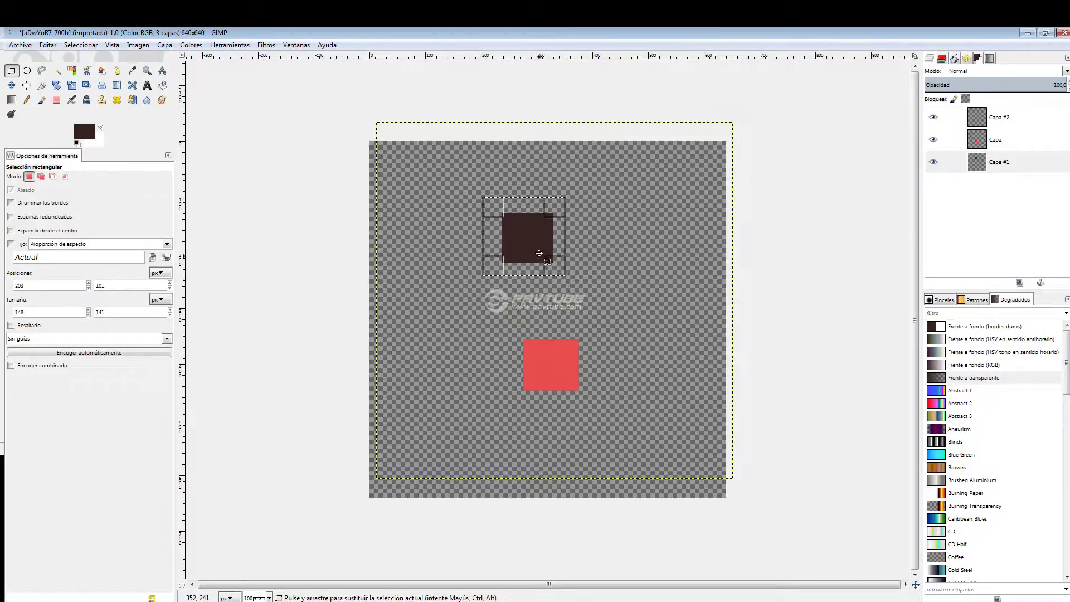
pyautogui.click(549, 234)
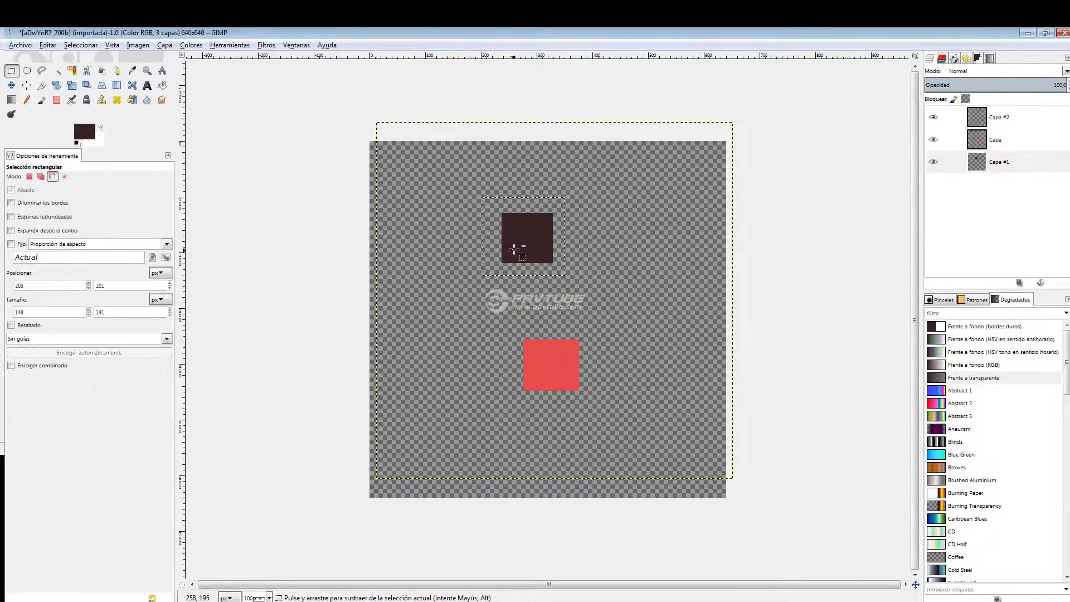
# Try to isolate and move the dark square with the Fuzzy Select tool, and clear the selection.
pyautogui.press('u')
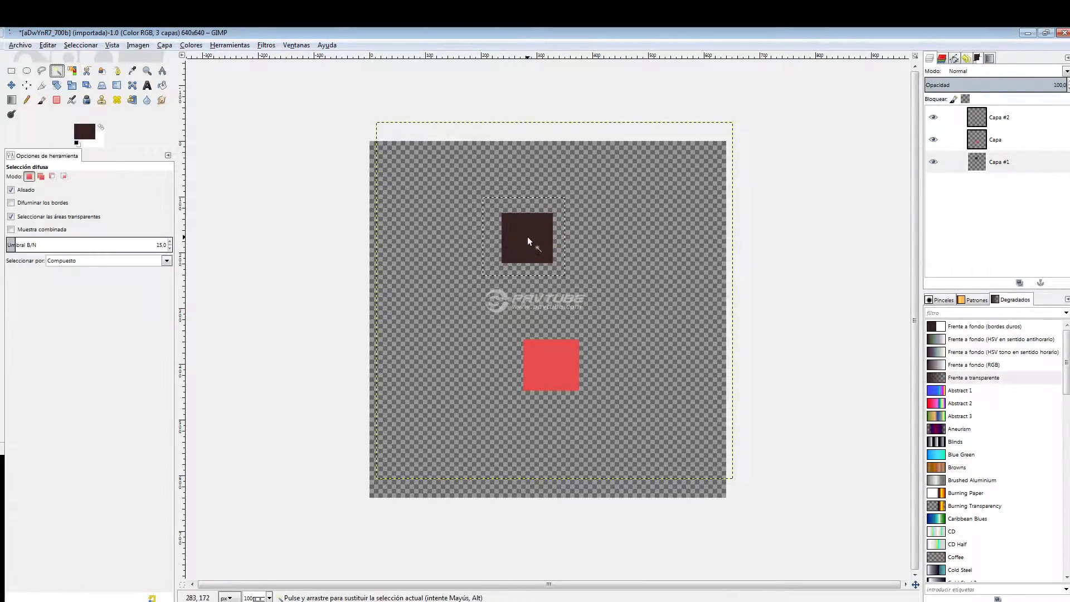
pyautogui.keyDown('ctrl'); pyautogui.click(529, 238); pyautogui.keyUp('ctrl')
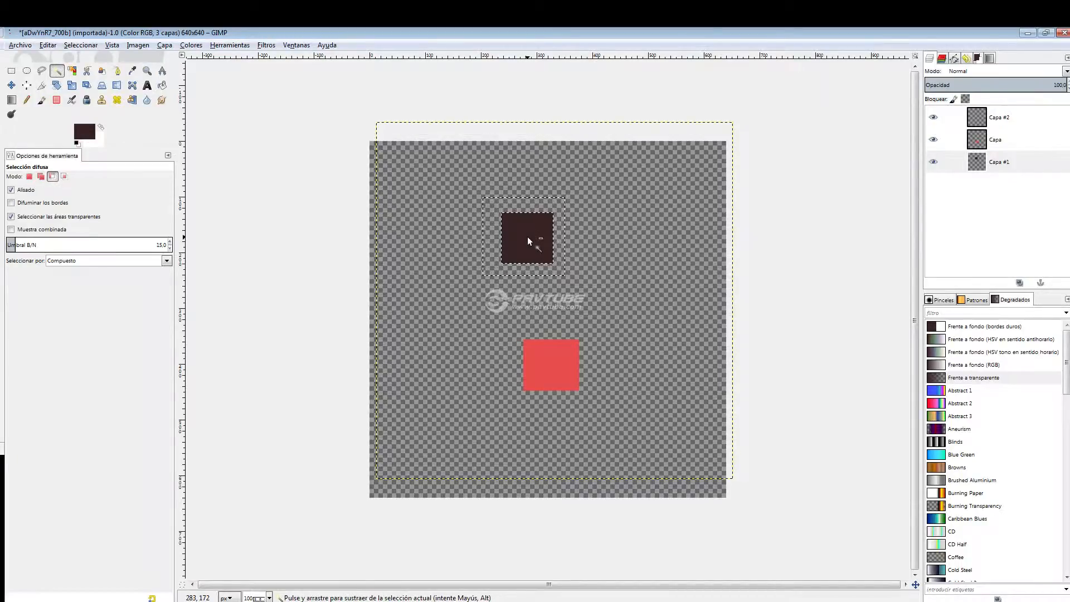
pyautogui.moveTo(529, 237); pyautogui.dragTo(502, 298)
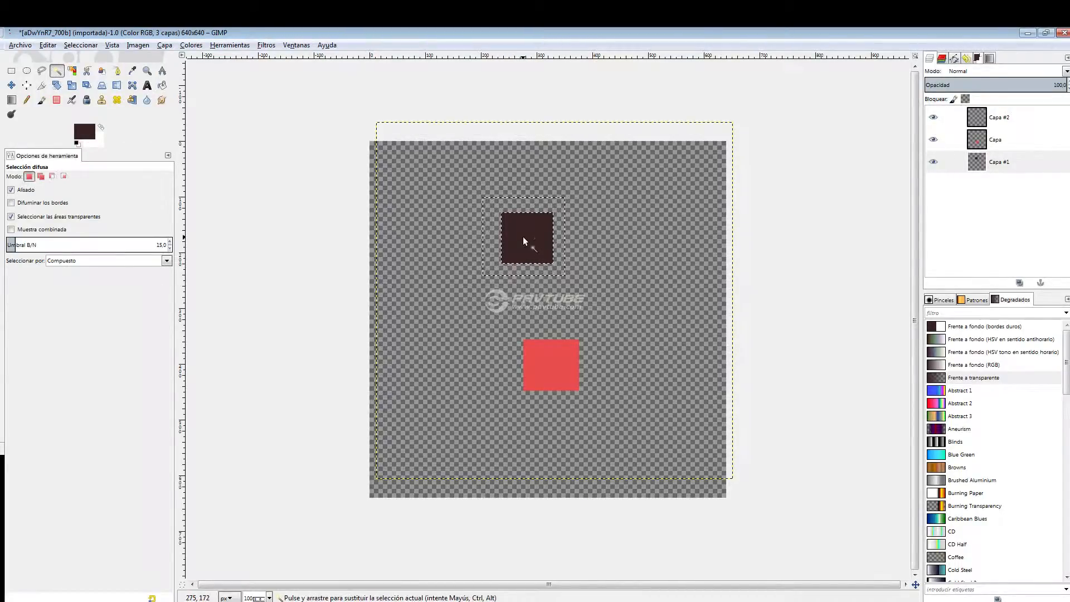
pyautogui.moveTo(522, 238); pyautogui.dragTo(425, 447)
pyautogui.click(531, 236)
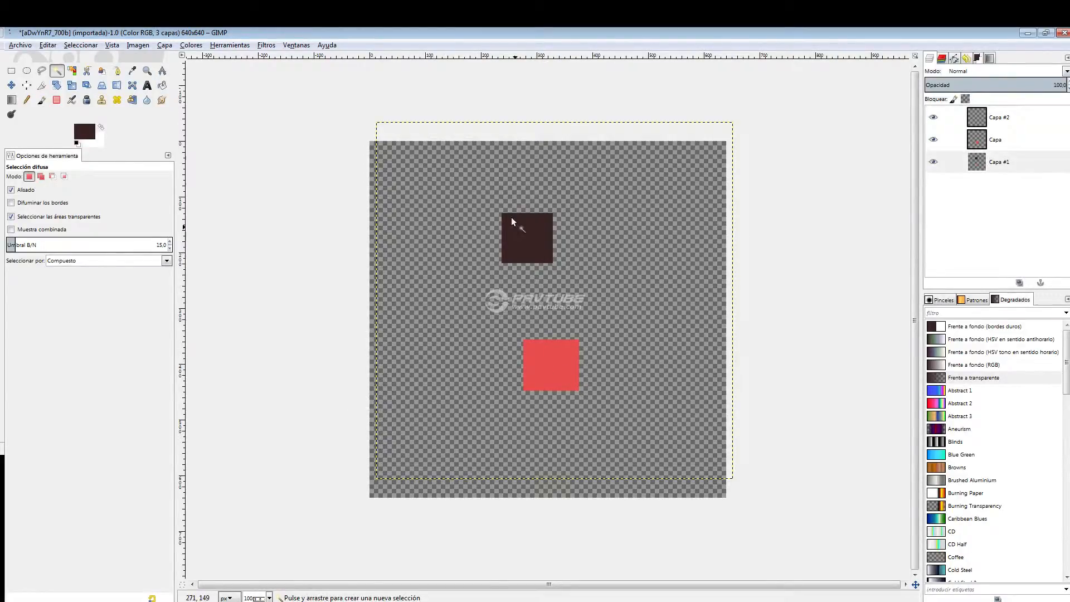
# Move the red square on layer Capa up with the Move tool until it overlaps the dark square's lower-right corner.
pyautogui.click(12, 84)
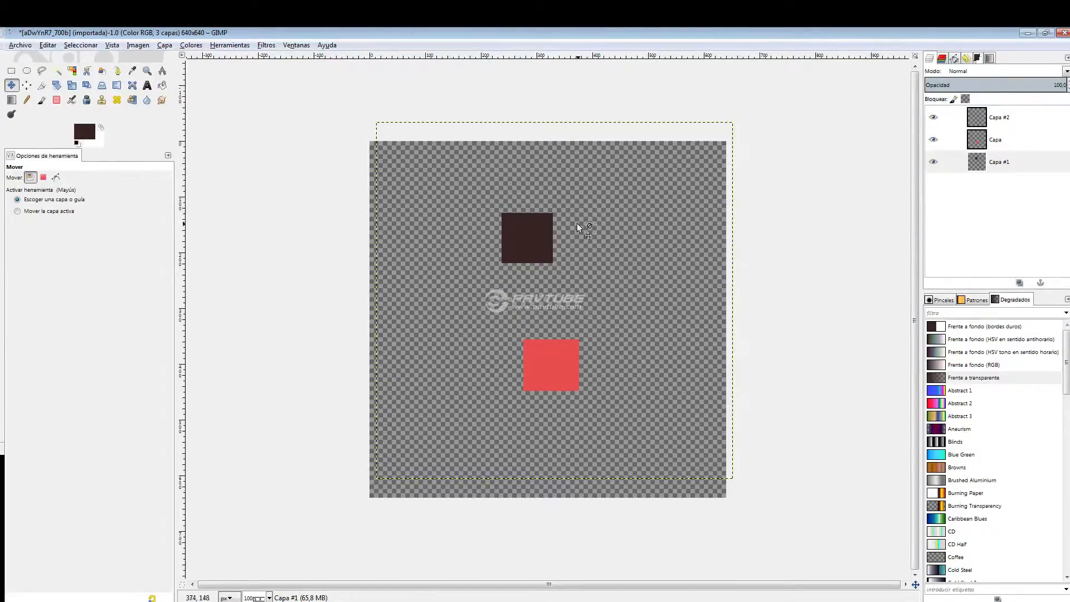
pyautogui.click(949, 140)
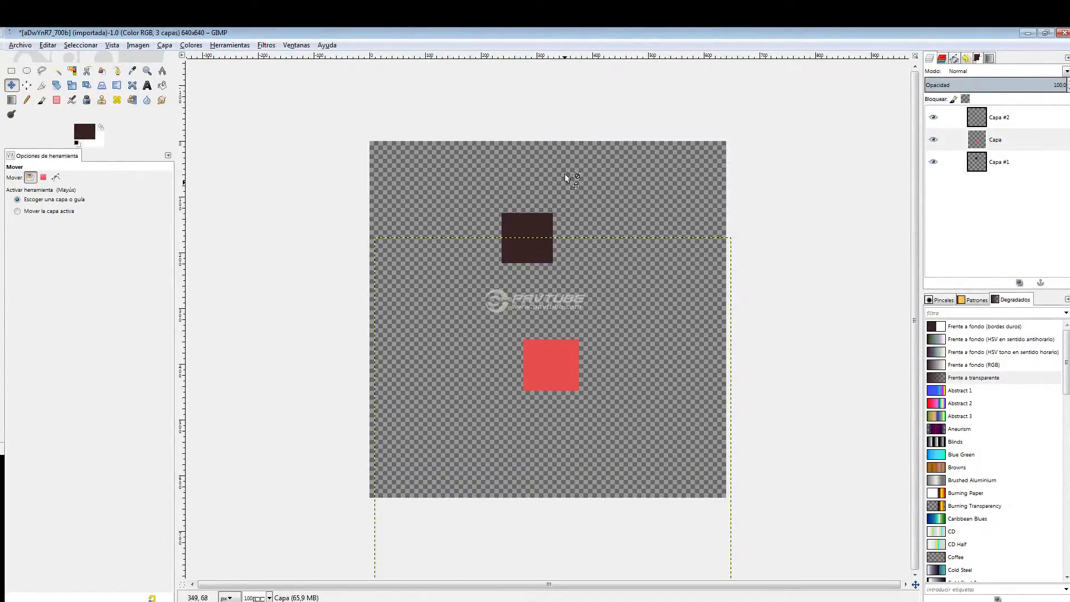
pyautogui.moveTo(538, 322); pyautogui.dragTo(530, 224)
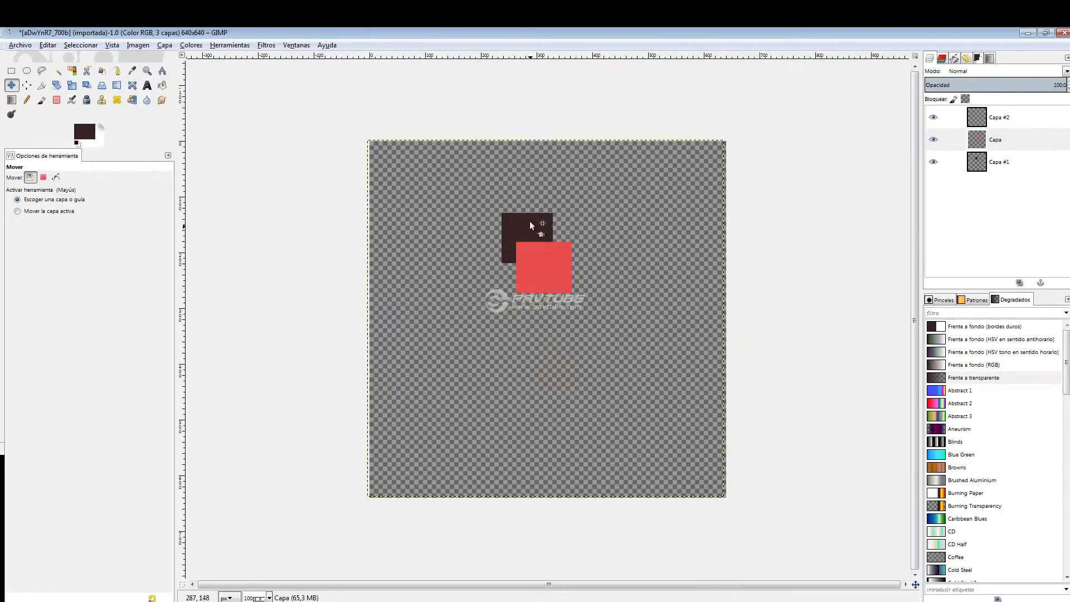
# Select the red square with Fuzzy Select, move it down near the canvas's lower edge, and anchor the floating selection to layer Capa.
pyautogui.click(132, 71)
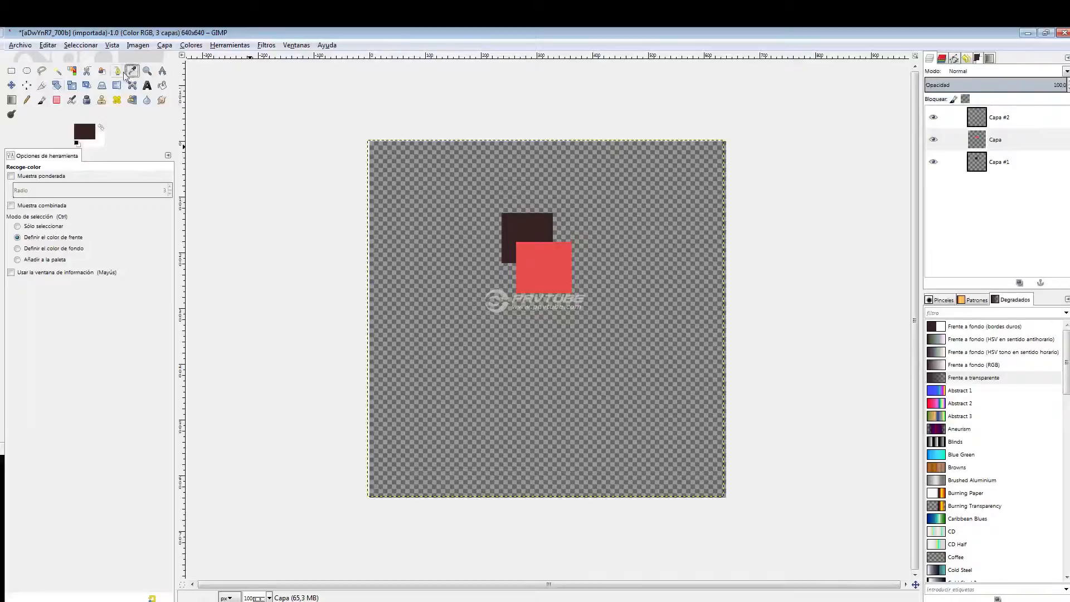
pyautogui.click(57, 71)
pyautogui.click(545, 272)
pyautogui.moveTo(545, 271); pyautogui.dragTo(530, 449)
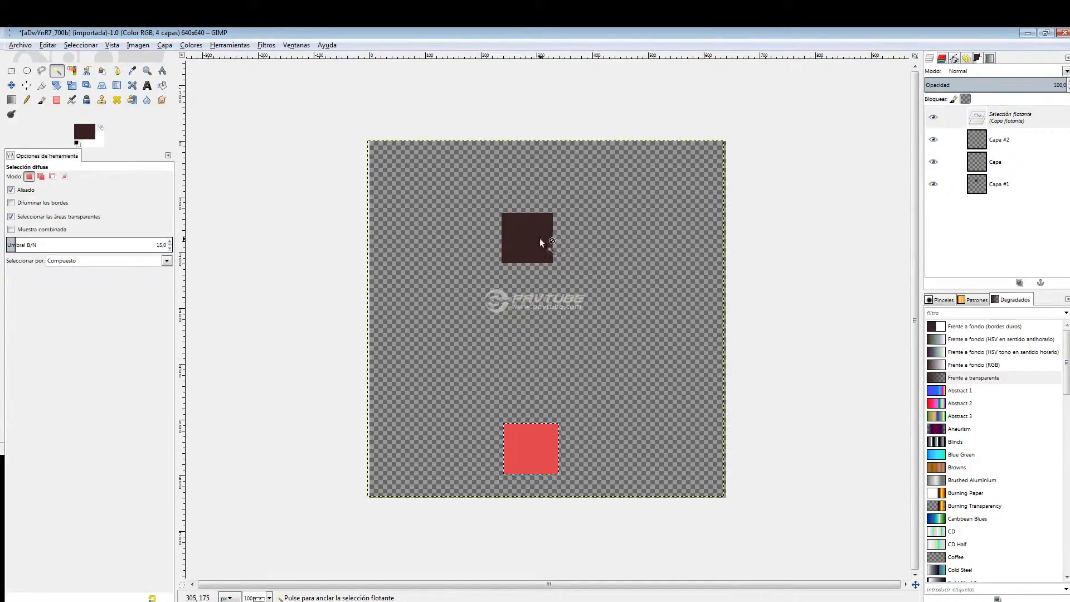
pyautogui.click(1006, 122)
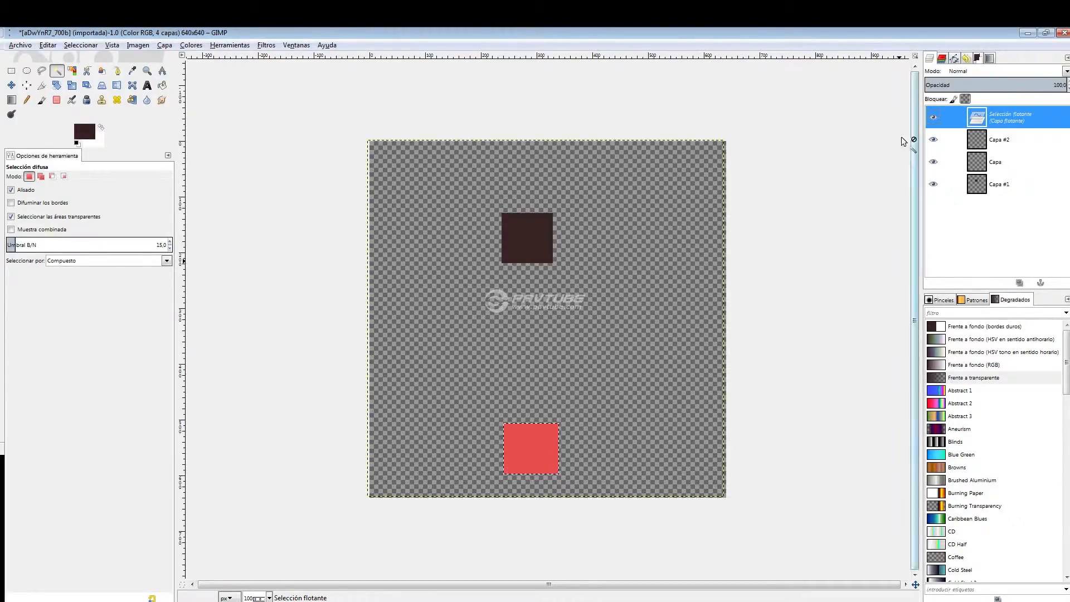
pyautogui.click(11, 70)
pyautogui.click(285, 140)
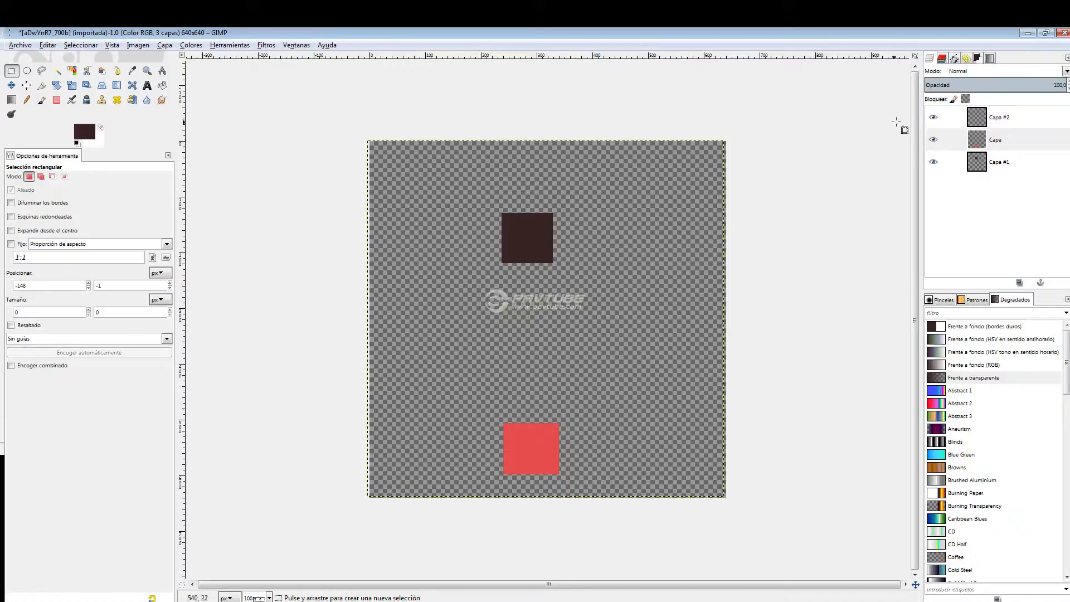
# Fuzzy-select the dark square on layer Capa #1, move it down beside the red square's left side, and anchor the floating selection.
pyautogui.click(56, 70)
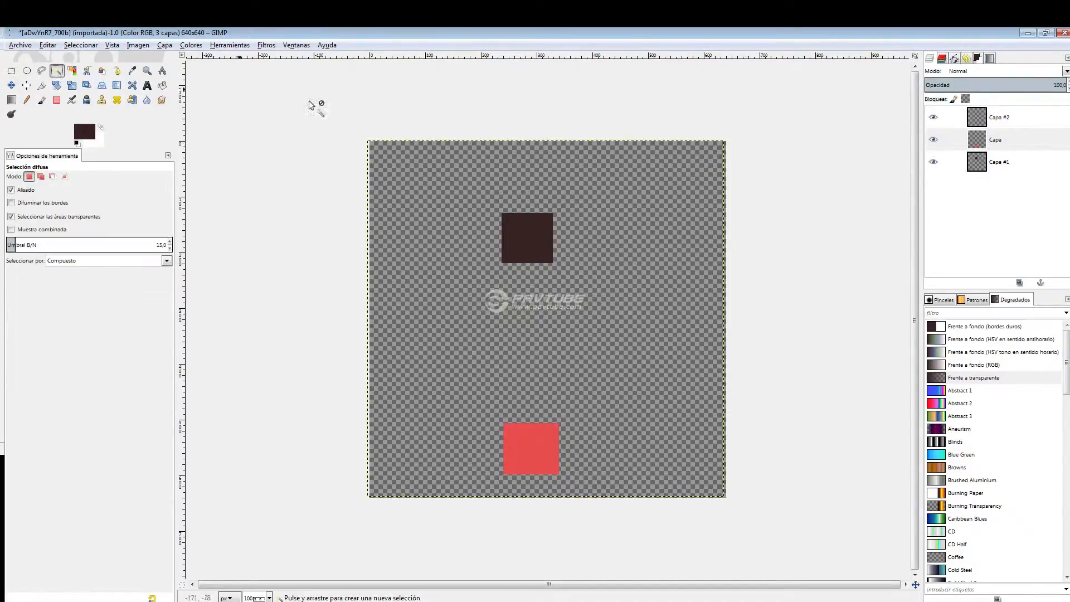
pyautogui.click(999, 162)
pyautogui.click(537, 240)
pyautogui.click(537, 241)
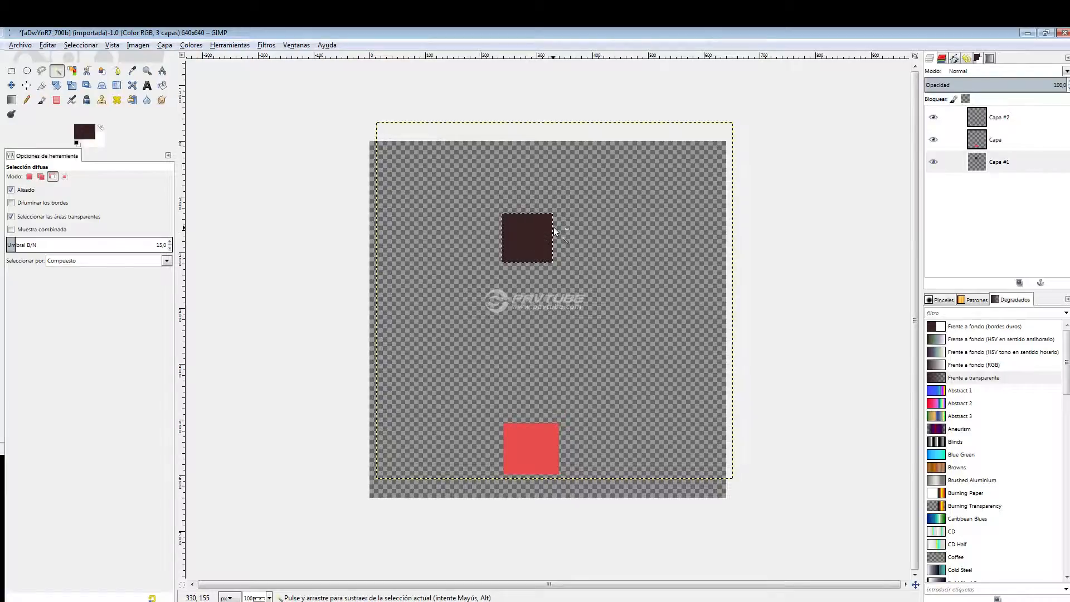
pyautogui.moveTo(546, 231); pyautogui.dragTo(437, 447)
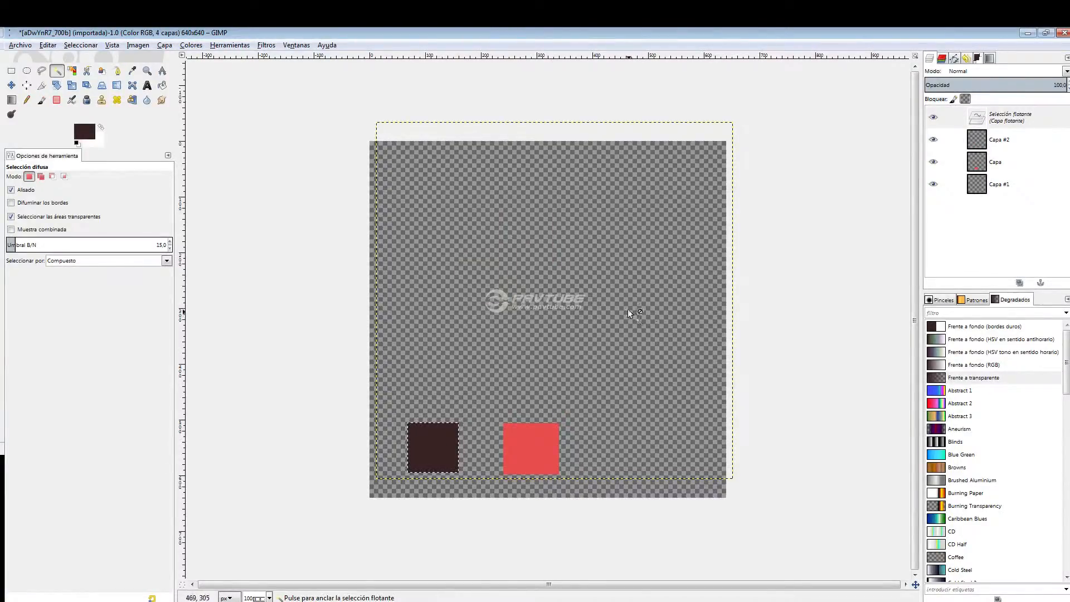
pyautogui.click(1000, 140)
pyautogui.press('space')
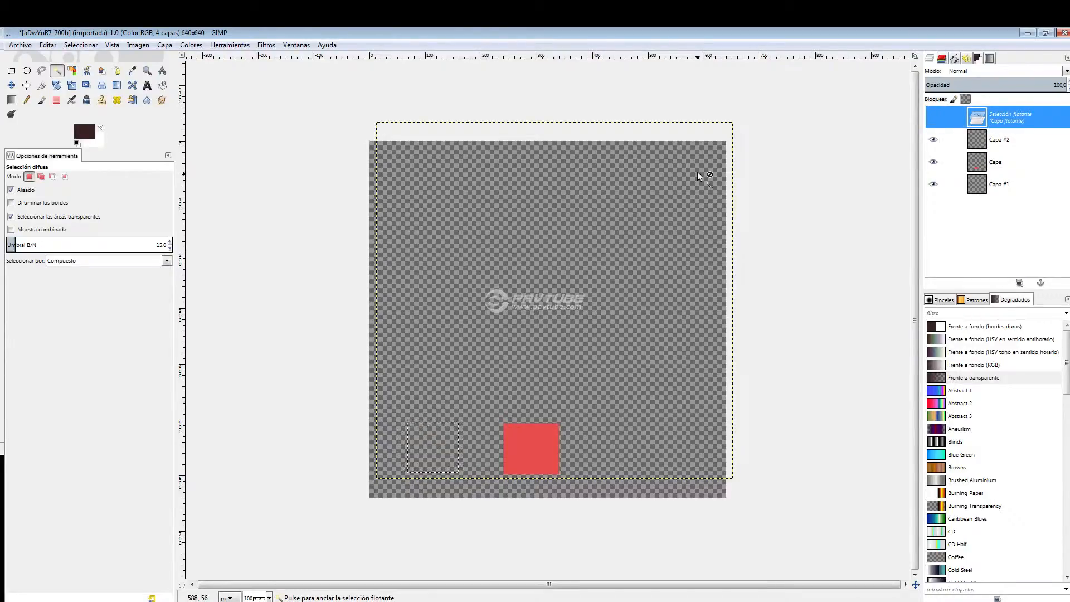
pyautogui.click(699, 176)
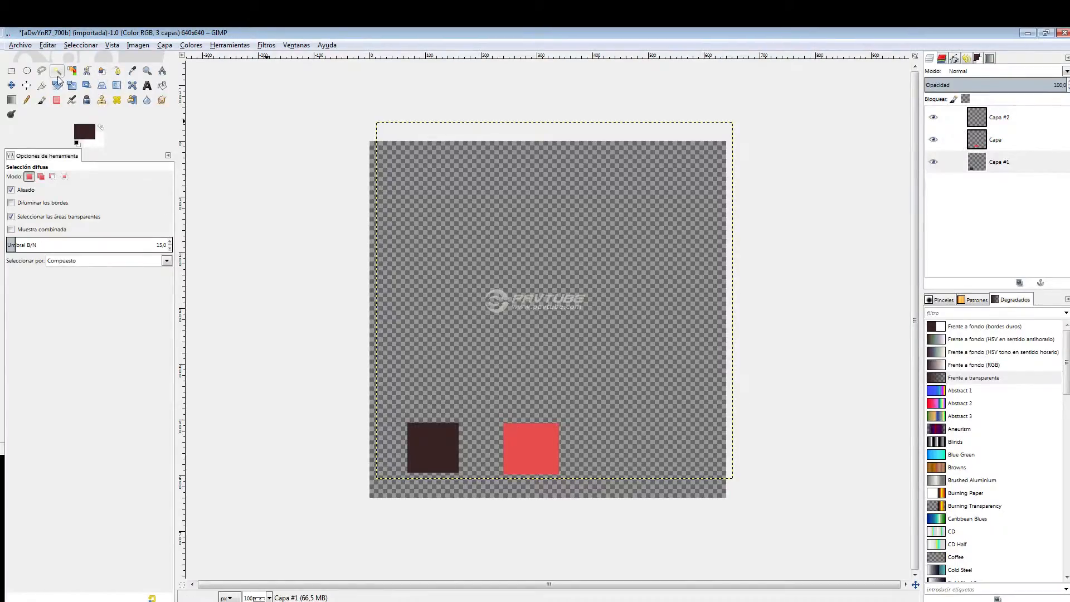
# Link layers Capa and Capa #1, move both squares together to slightly above and right of their original place, and unlink them.
pyautogui.click(949, 139)
pyautogui.click(948, 161)
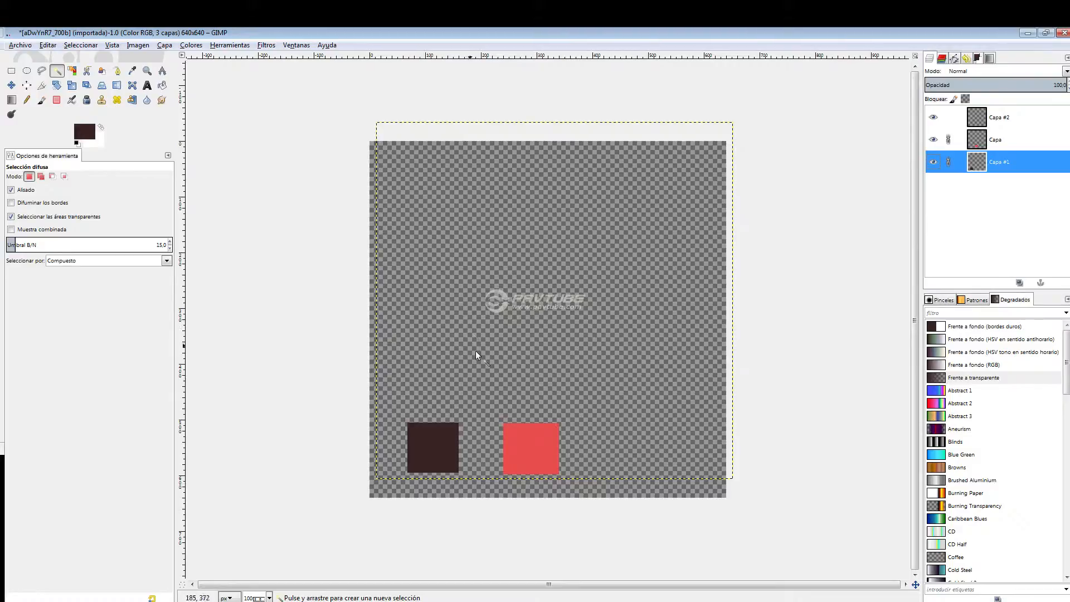
pyautogui.click(12, 85)
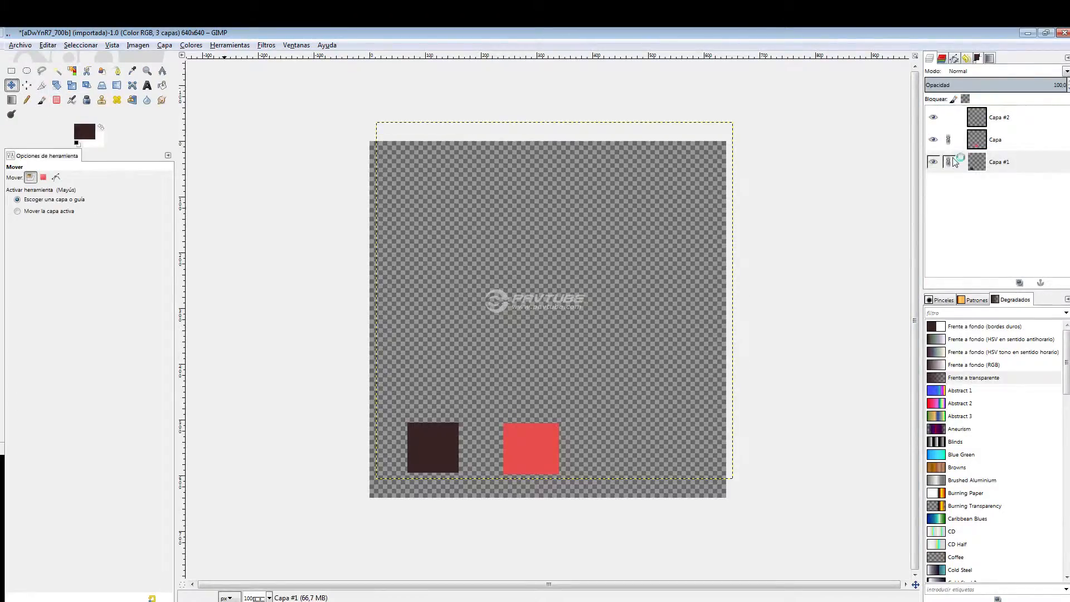
pyautogui.moveTo(550, 425); pyautogui.dragTo(494, 234)
pyautogui.moveTo(500, 242); pyautogui.dragTo(552, 437)
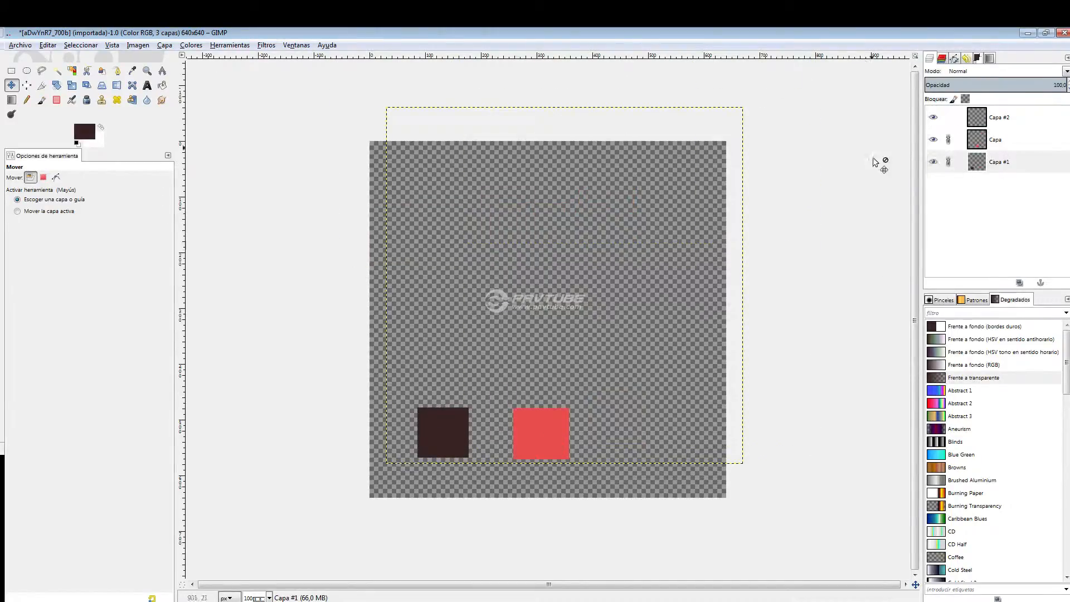
pyautogui.click(948, 140)
pyautogui.click(949, 161)
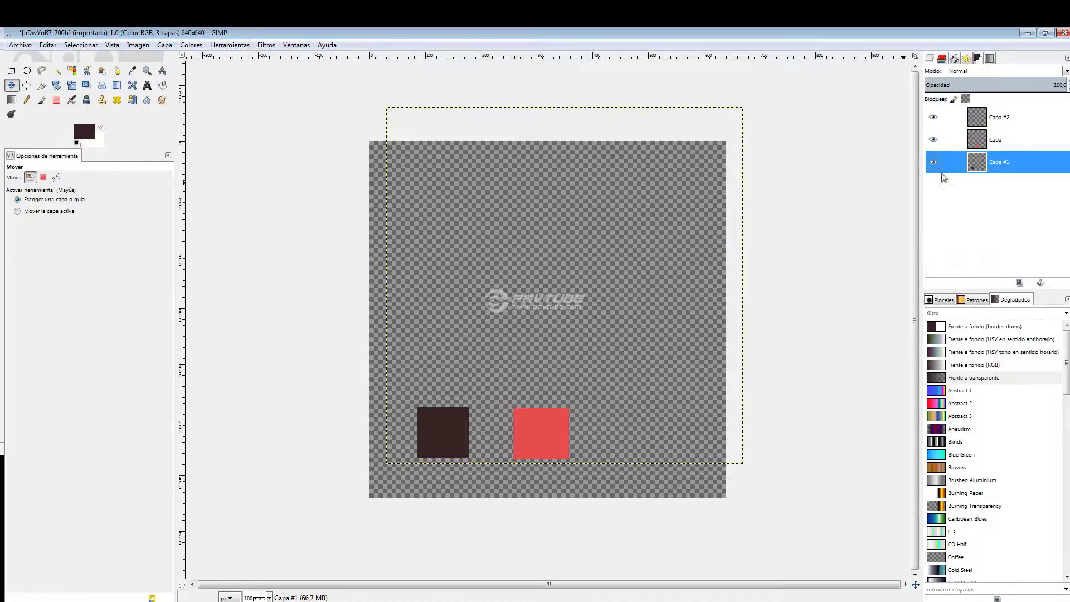
# Lock the pixels of layer Capa #1 and move its dark square slightly down and to the left.
pyautogui.click(955, 101)
pyautogui.click(988, 140)
pyautogui.click(986, 161)
pyautogui.moveTo(435, 423); pyautogui.dragTo(432, 466)
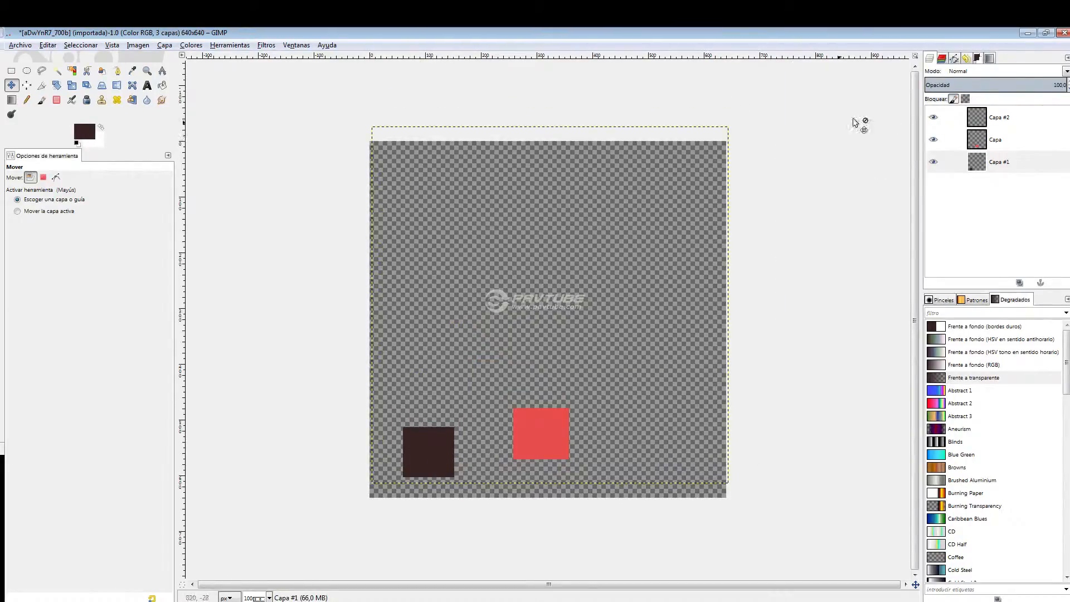
# Try painting on pixel-locked layer Capa #1 and place a rectangular selection of about 78 × 105 px over the dark square, clearing it again.
pyautogui.click(41, 100)
pyautogui.click(555, 315)
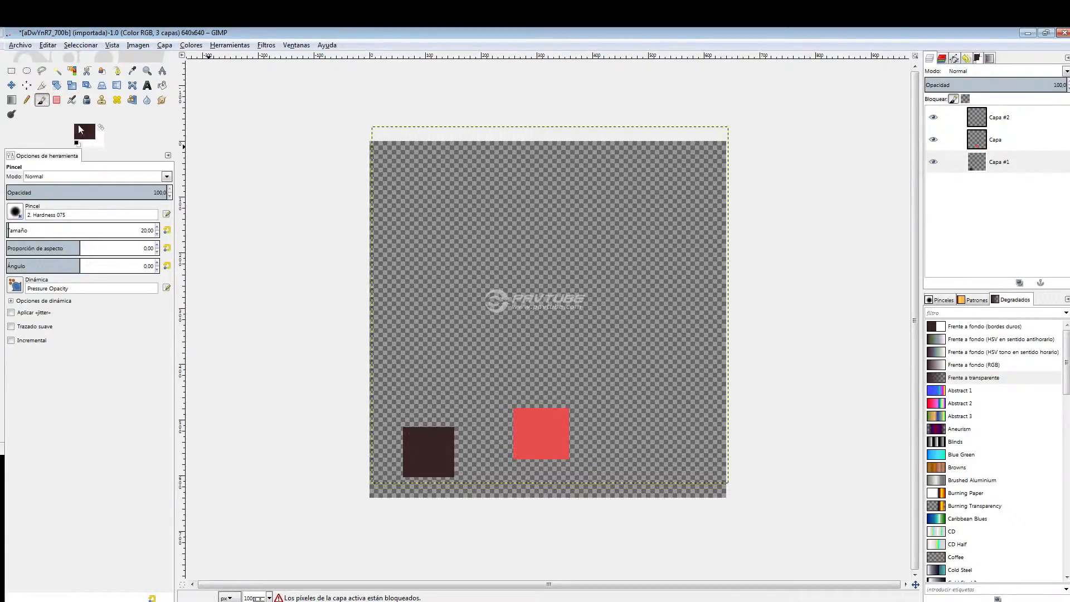
pyautogui.click(11, 71)
pyautogui.moveTo(419, 413); pyautogui.dragTo(461, 469)
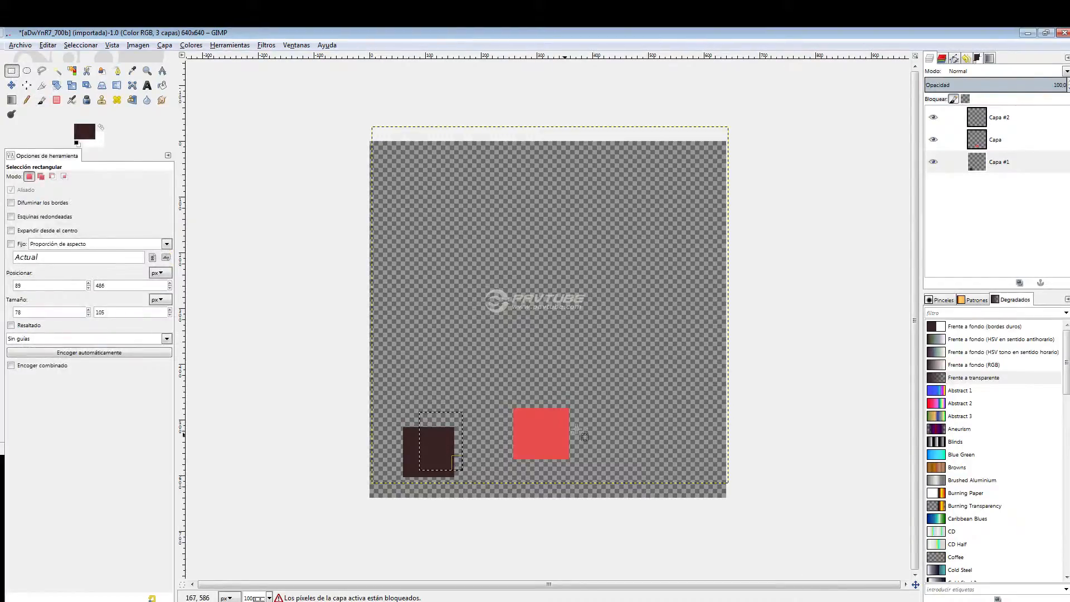
pyautogui.press('Return')
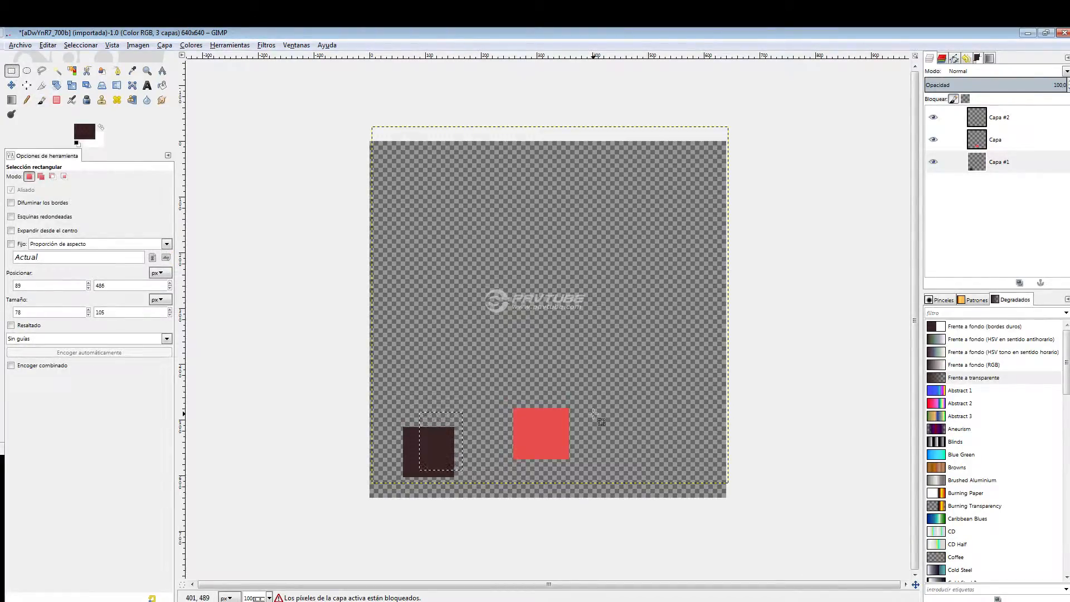
pyautogui.click(536, 315)
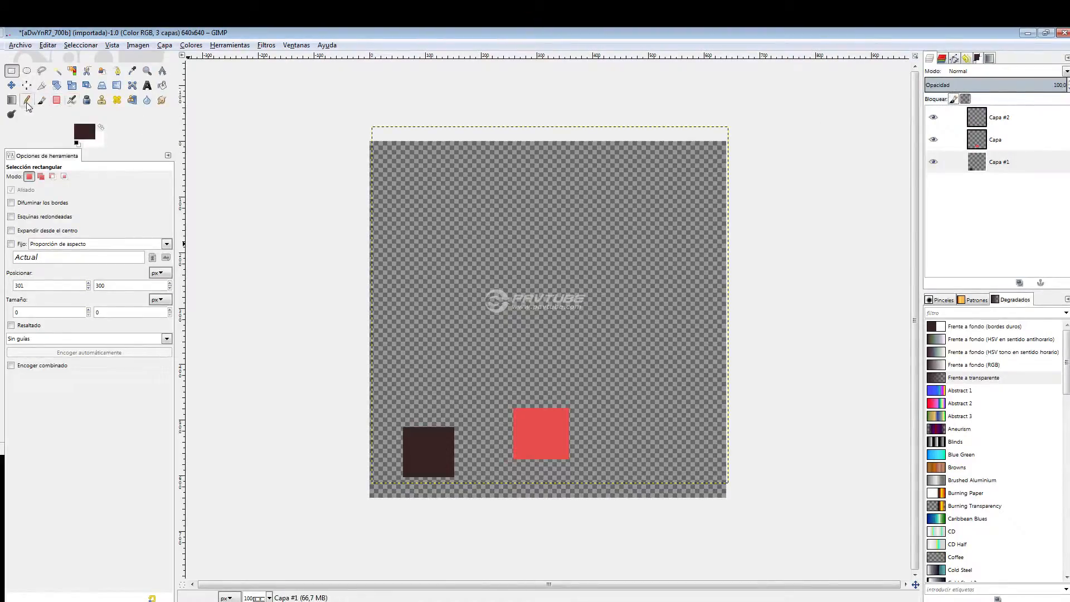
# Set the foreground color to red and paint over the whole dark square on Capa #1 with its alpha channel locked.
pyautogui.click(42, 100)
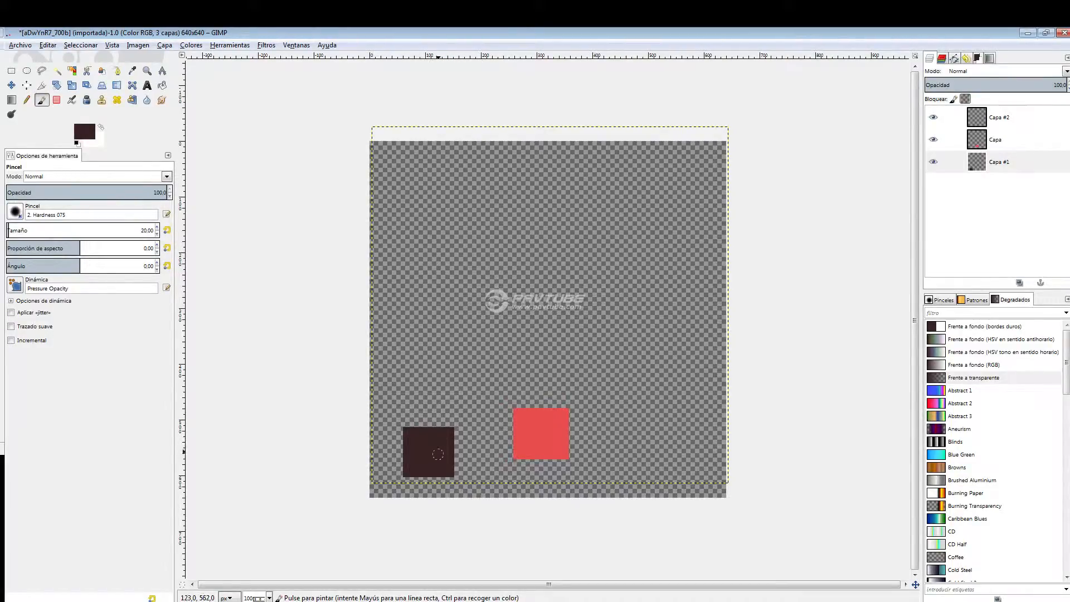
pyautogui.click(85, 132)
pyautogui.moveTo(245, 153); pyautogui.dragTo(281, 129)
pyautogui.click(346, 260)
pyautogui.moveTo(434, 444); pyautogui.dragTo(438, 447)
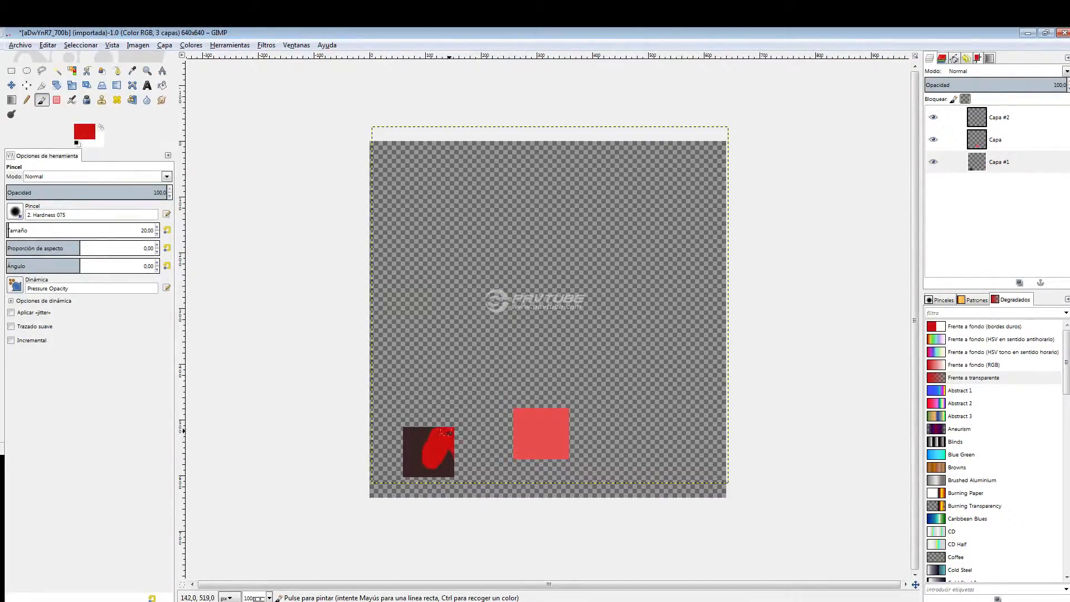
pyautogui.moveTo(407, 451); pyautogui.dragTo(449, 475)
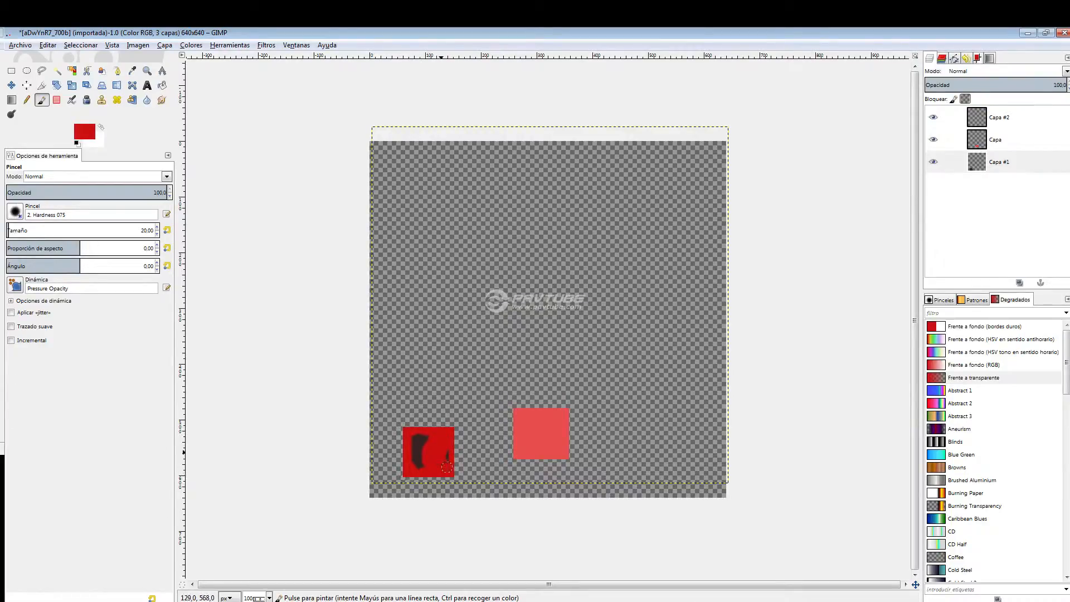
pyautogui.moveTo(424, 464); pyautogui.dragTo(412, 415)
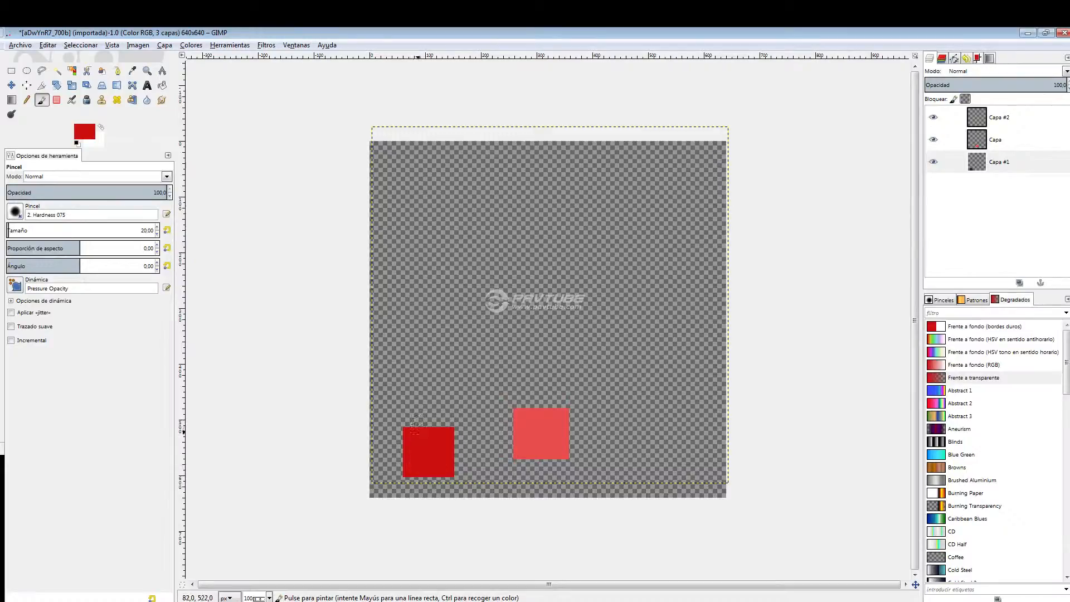
# Release the alpha channel lock on layer Capa #1 and toggle the layer's visibility off and back on.
pyautogui.click(965, 96)
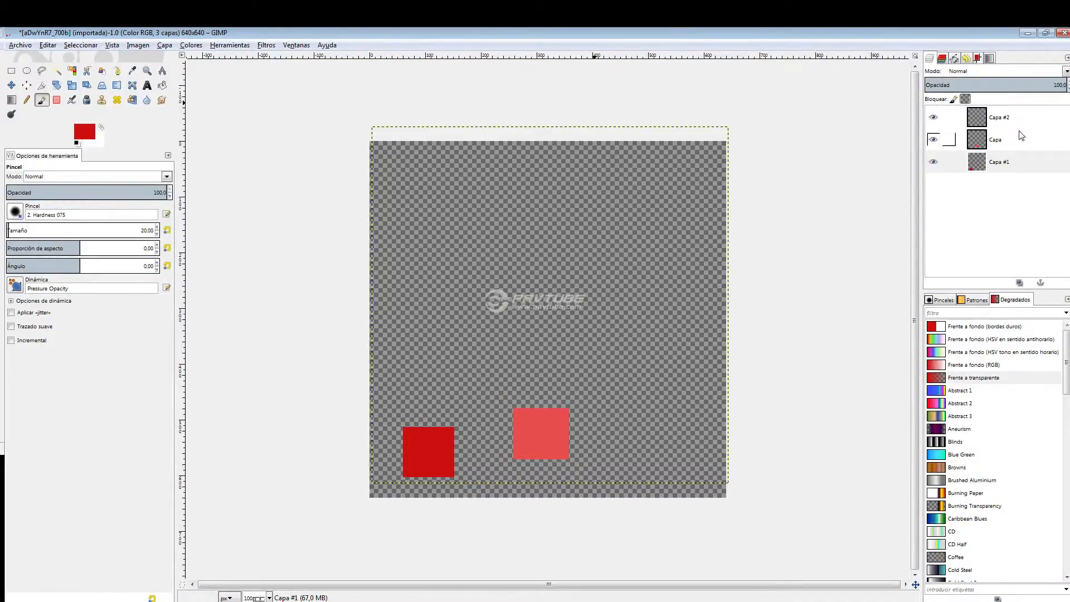
pyautogui.click(934, 161)
pyautogui.click(934, 162)
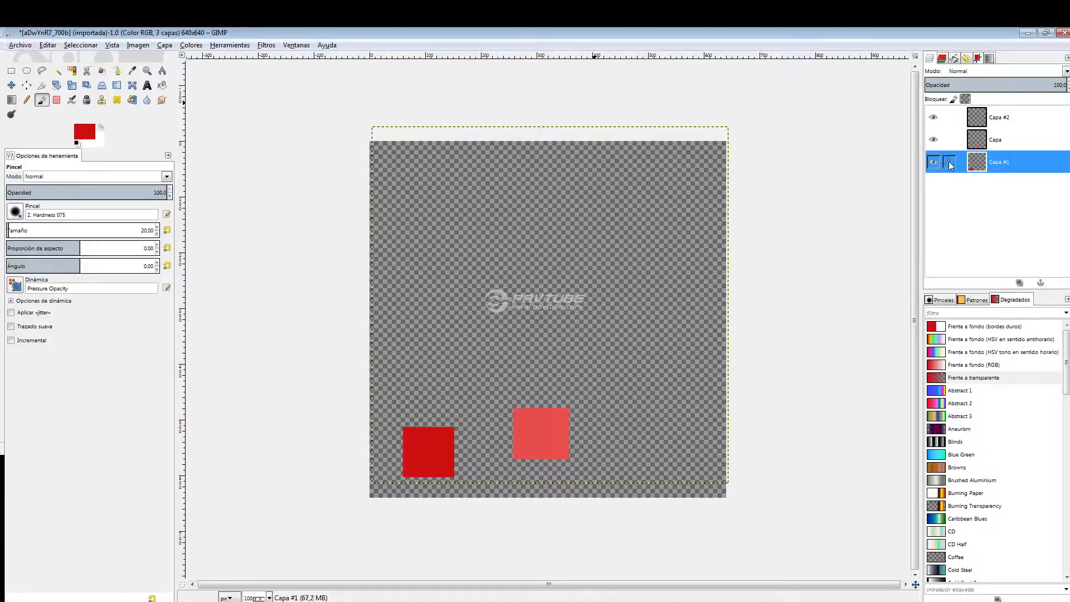
# Lock the pixels of layer Capa #1 and reposition both squares, the light red one to the right and the dark red one slightly up and left.
pyautogui.click(949, 161)
pyautogui.click(953, 100)
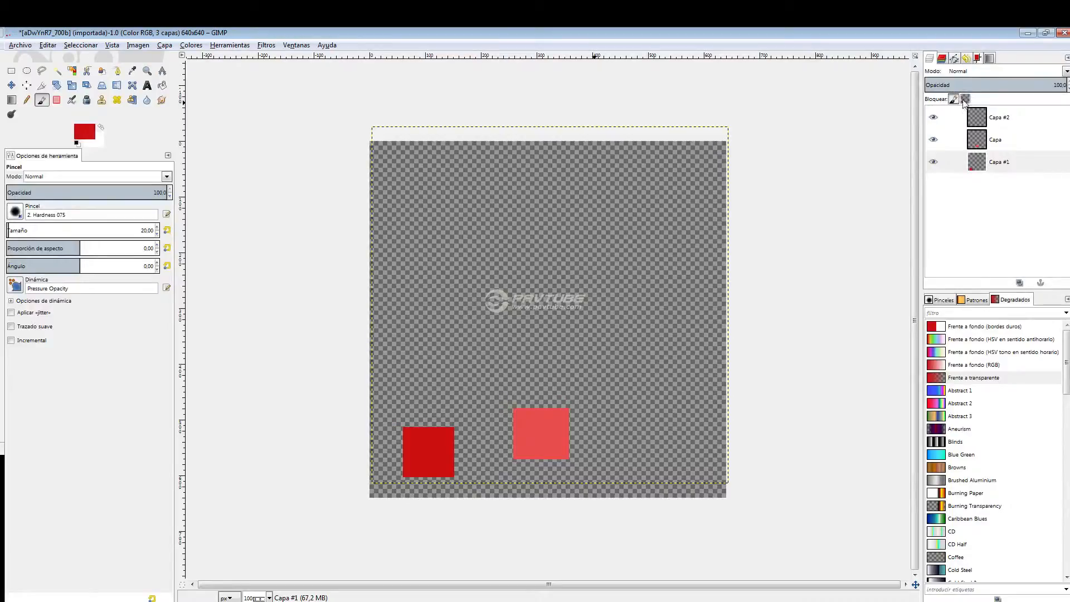
pyautogui.click(12, 85)
pyautogui.click(997, 161)
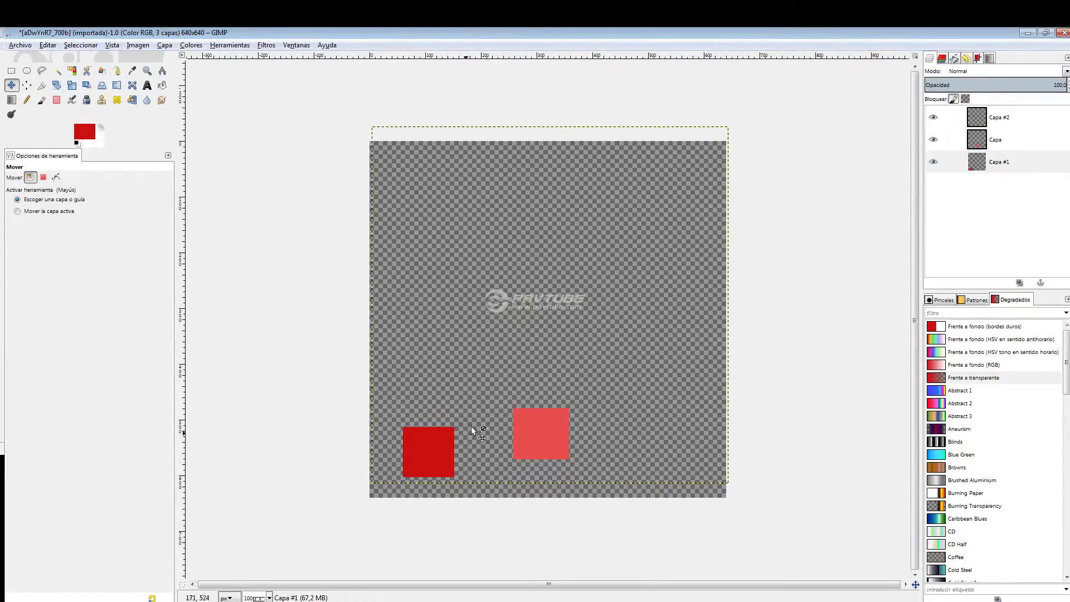
pyautogui.moveTo(542, 432); pyautogui.dragTo(567, 373)
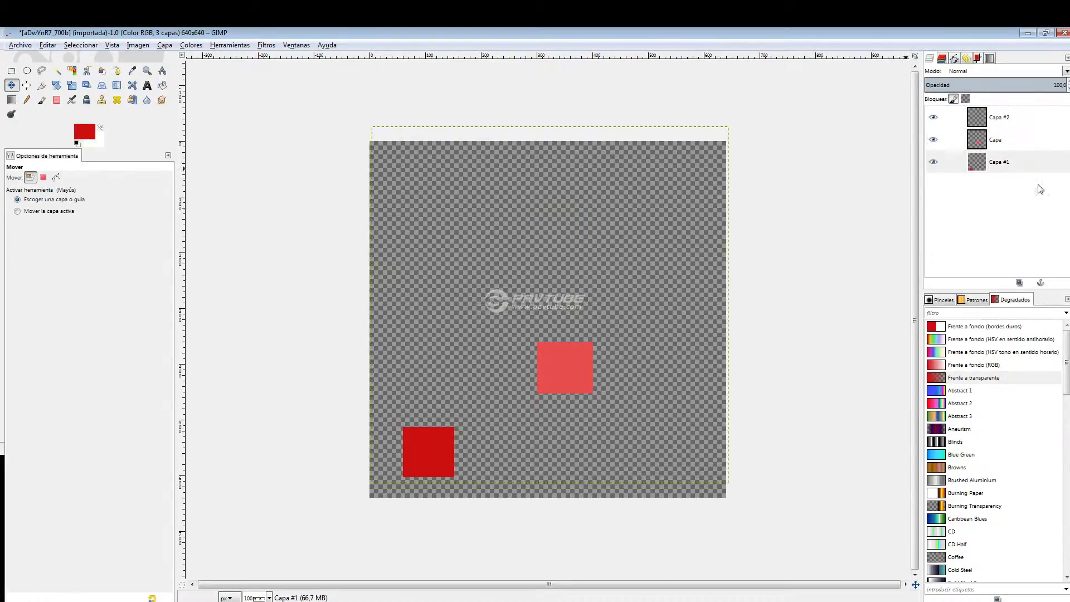
pyautogui.moveTo(568, 370); pyautogui.dragTo(570, 418)
pyautogui.moveTo(423, 460)
pyautogui.mouseDown()
pyautogui.moveTo(441, 349)
pyautogui.moveTo(414, 447)
pyautogui.mouseUp()
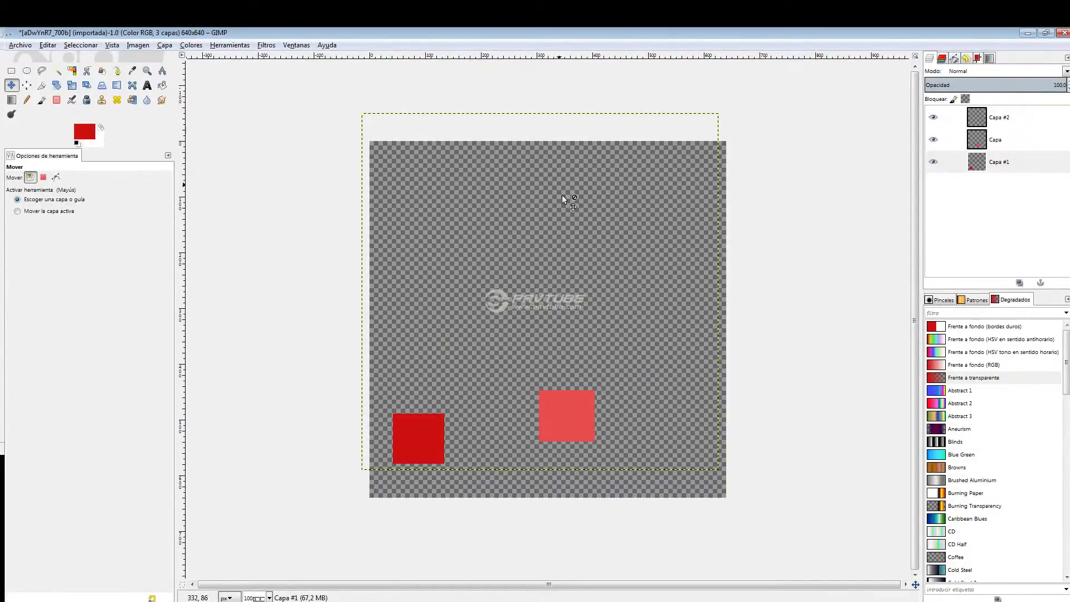
# Delete the layers Capa and Capa #1 that hold the two red squares.
pyautogui.click(998, 144)
pyautogui.rightClick(998, 144)
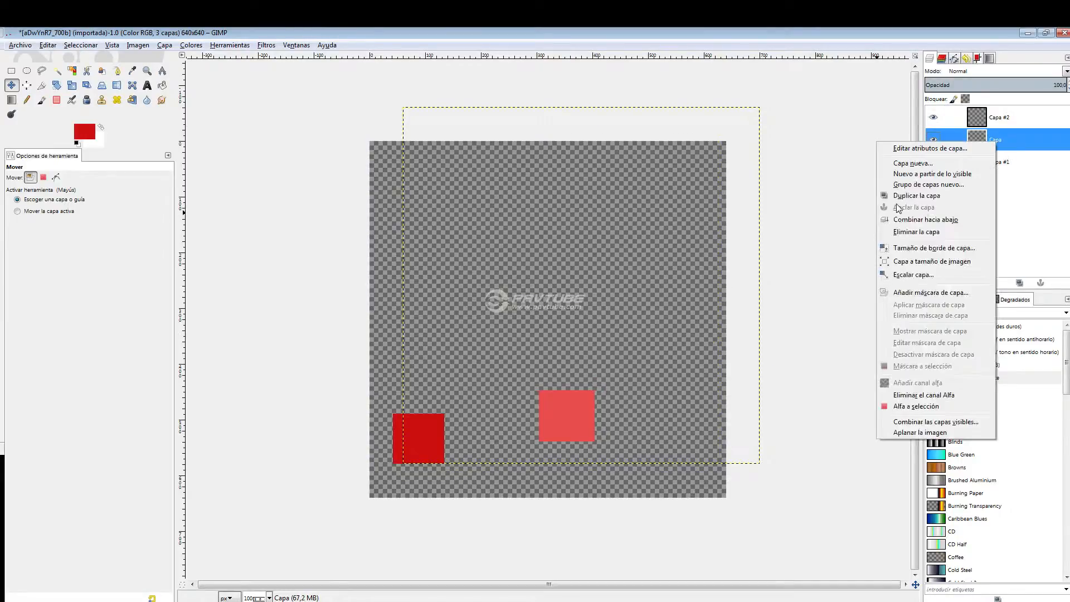
pyautogui.click(930, 220)
pyautogui.rightClick(984, 146)
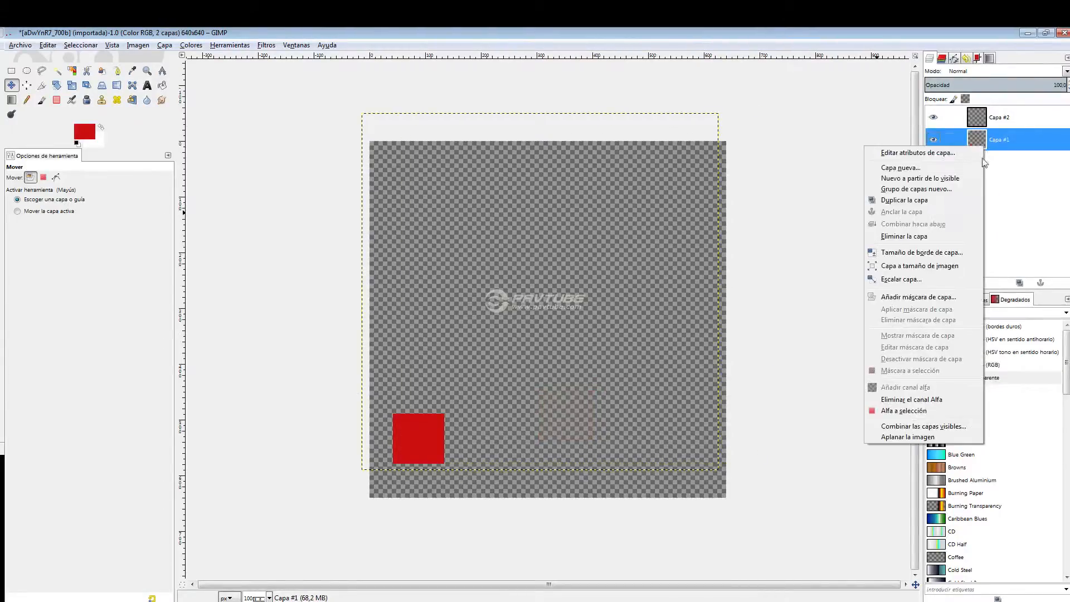
# Create two new transparent layers of 640 × 640 px above Capa #2 with the default names.
pyautogui.rightClick(974, 266)
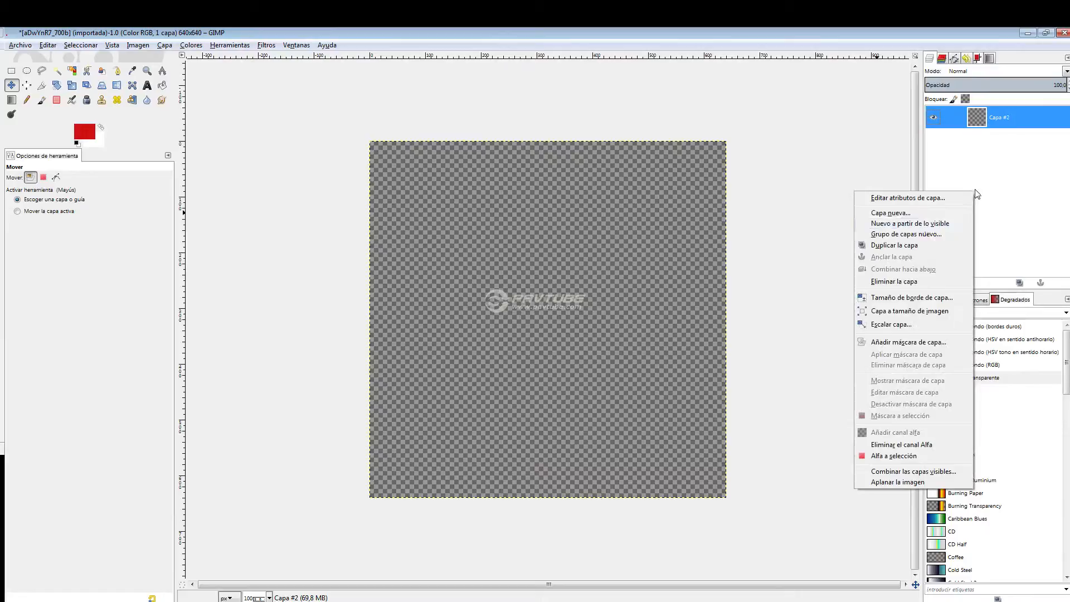
pyautogui.click(912, 213)
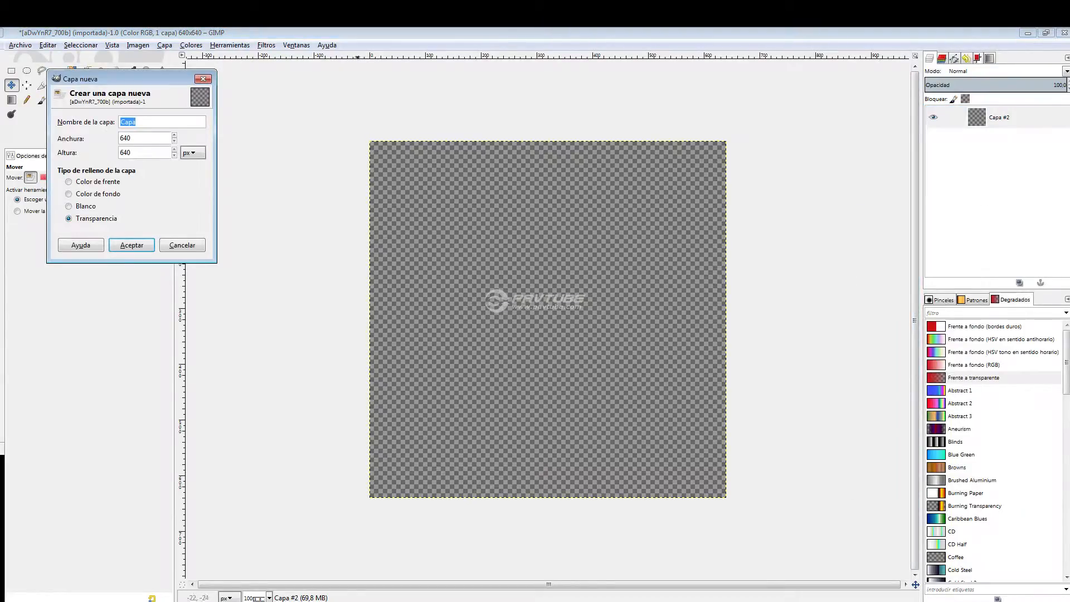
pyautogui.press('Return')
pyautogui.rightClick(1008, 219)
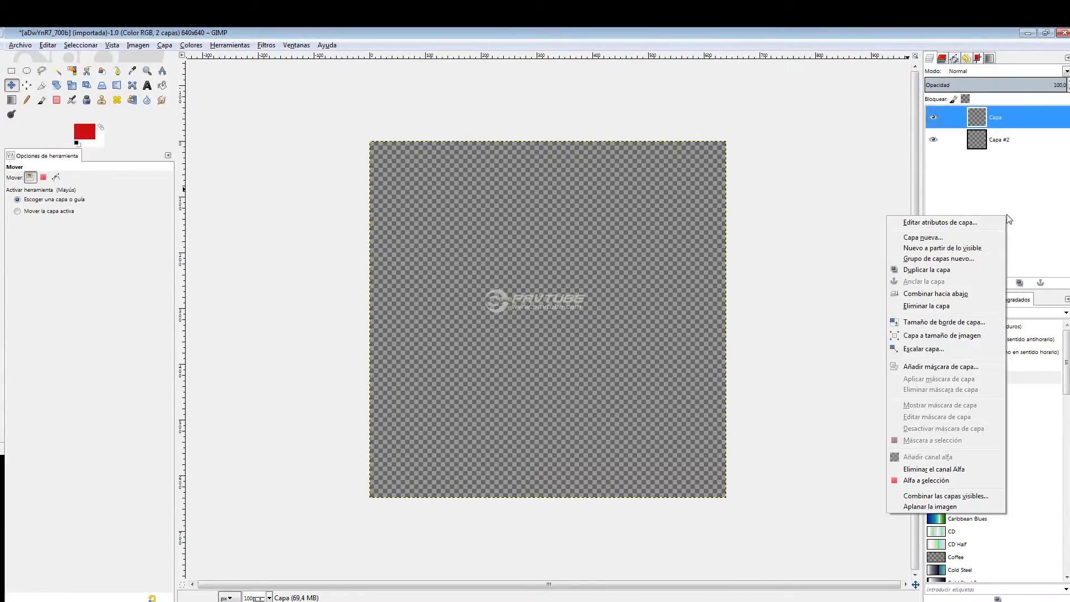
pyautogui.click(936, 238)
pyautogui.press('Return')
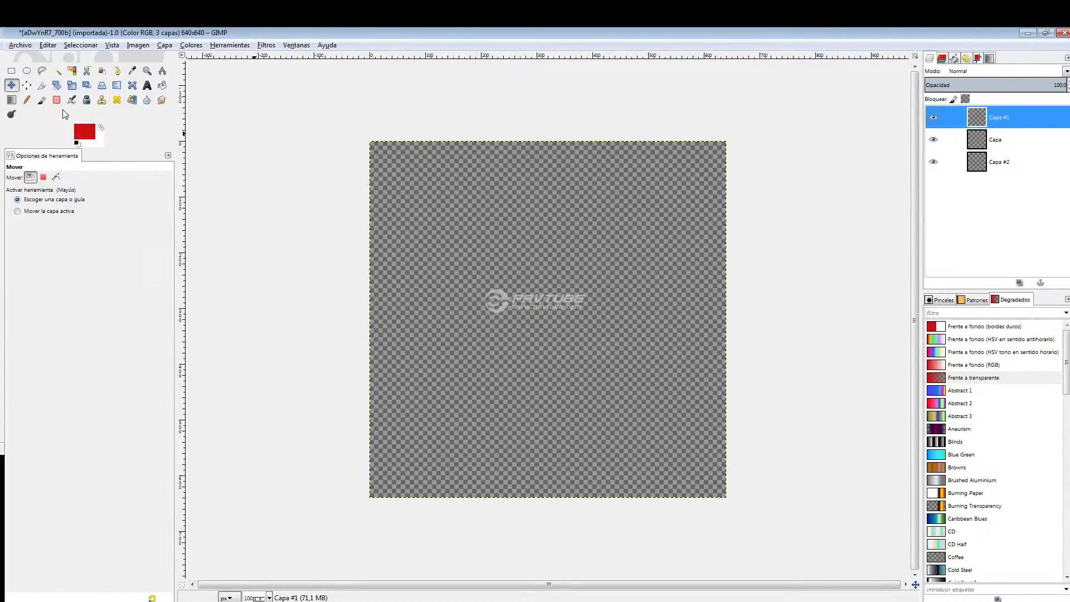
# Paint a red stick figure with the brush, putting the arms, torso and legs on Capa #1 and the round head on Capa.
pyautogui.click(42, 100)
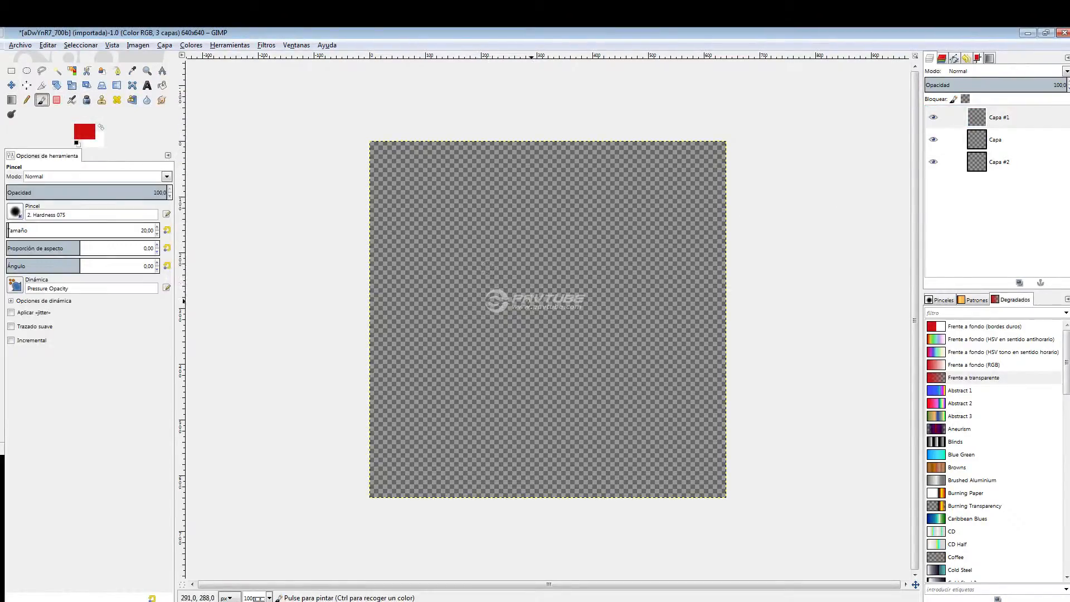
pyautogui.moveTo(504, 282); pyautogui.dragTo(446, 368)
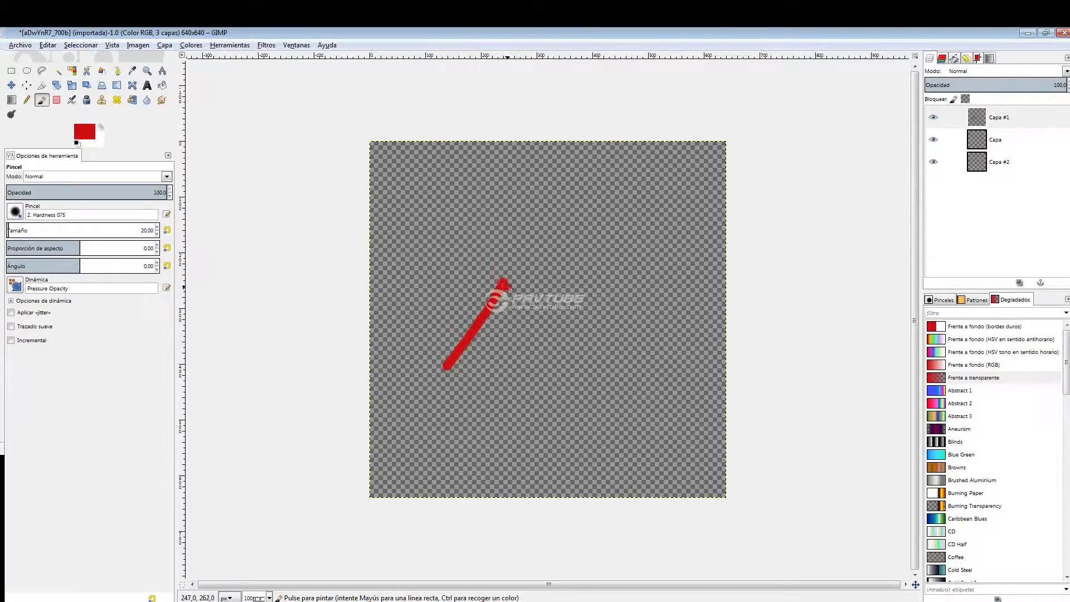
pyautogui.moveTo(504, 283); pyautogui.dragTo(565, 354)
pyautogui.moveTo(506, 288)
pyautogui.mouseDown()
pyautogui.moveTo(512, 383)
pyautogui.moveTo(456, 473)
pyautogui.mouseUp()
pyautogui.moveTo(510, 385); pyautogui.dragTo(557, 476)
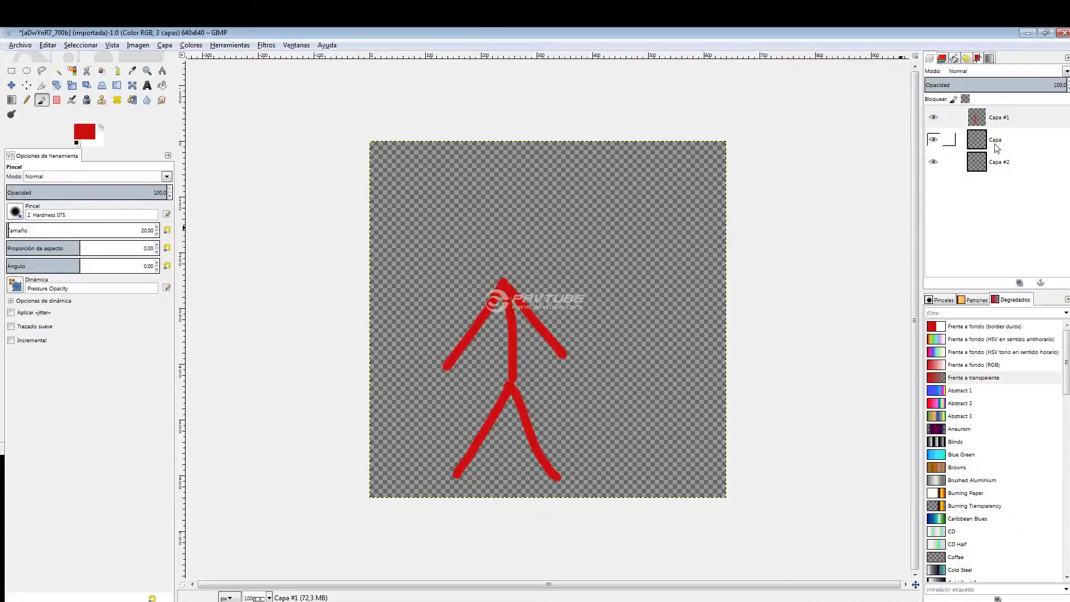
pyautogui.click(998, 142)
pyautogui.moveTo(505, 207)
pyautogui.mouseDown()
pyautogui.moveTo(465, 256)
pyautogui.moveTo(498, 285)
pyautogui.moveTo(541, 262)
pyautogui.moveTo(532, 222)
pyautogui.moveTo(502, 209)
pyautogui.mouseUp()
# Set the foreground color to yellow, paint scribbled hair over the head on Capa #2 and place that layer above Capa.
pyautogui.click(942, 162)
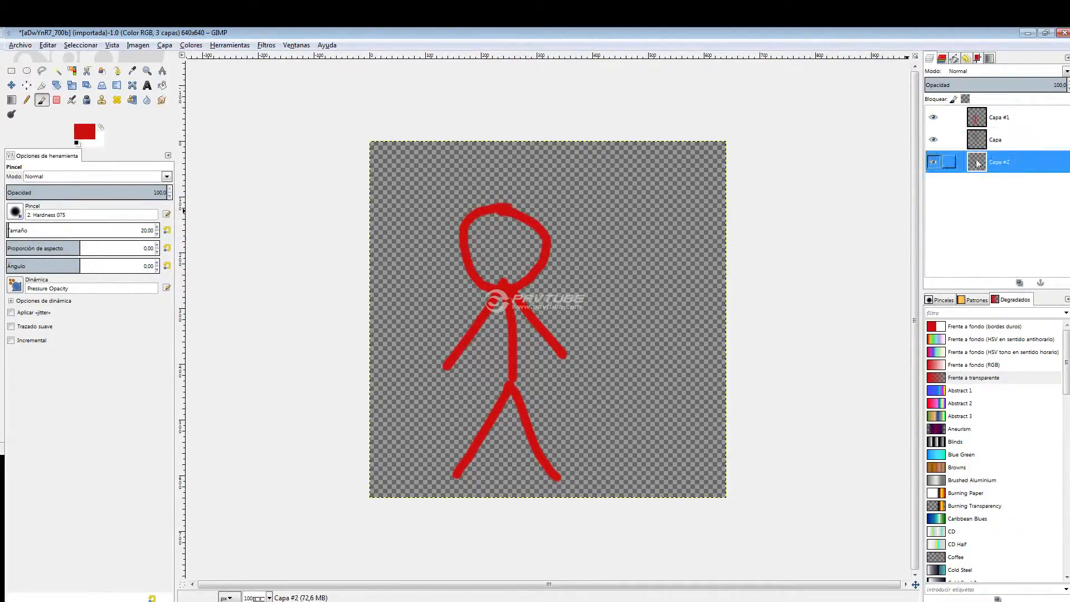
pyautogui.click(84, 132)
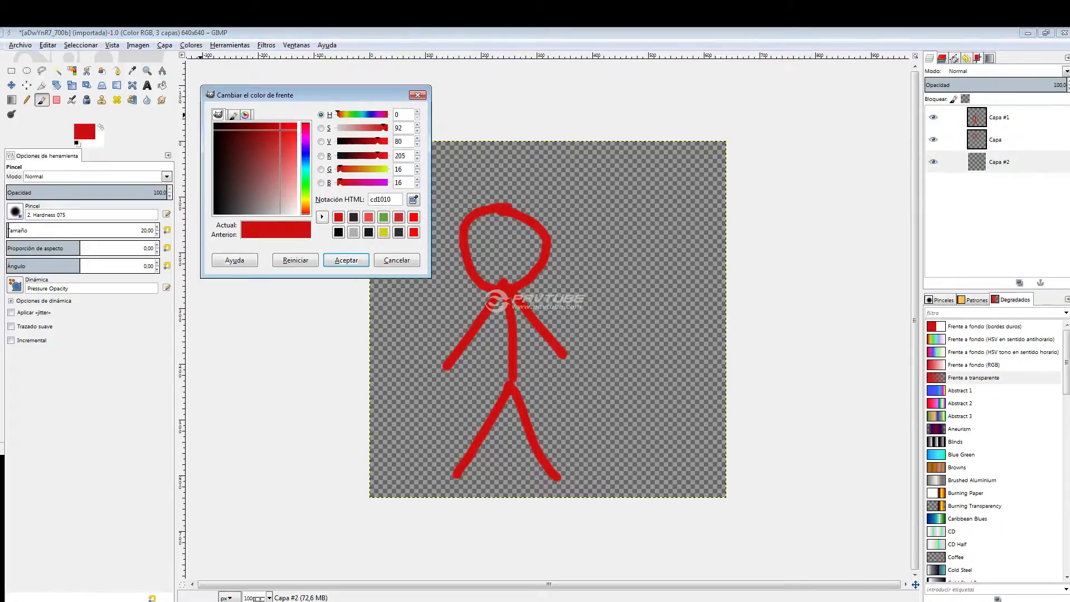
pyautogui.click(306, 199)
pyautogui.click(340, 260)
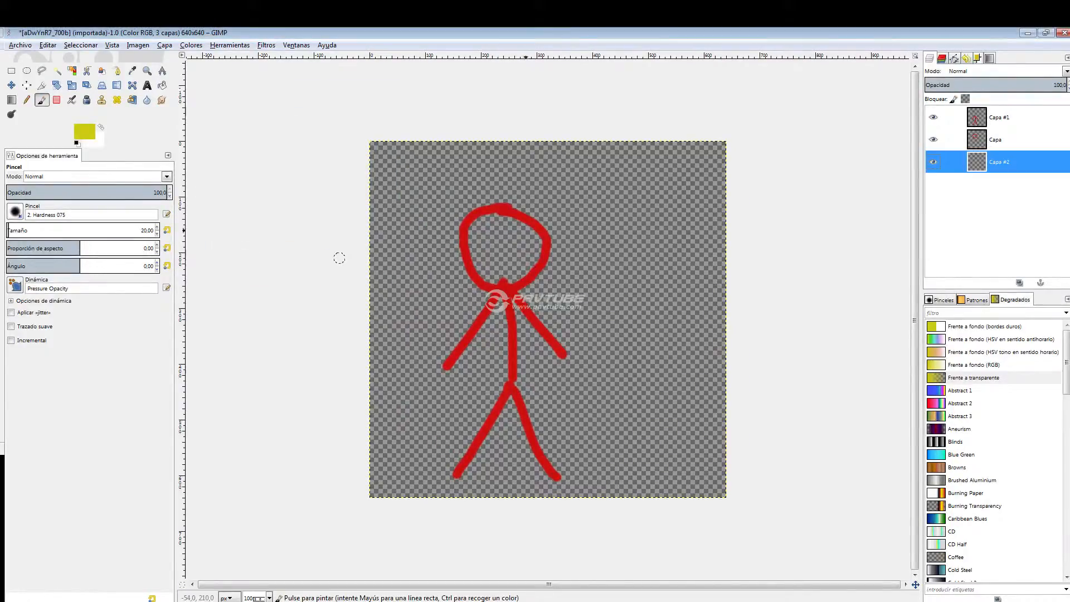
pyautogui.moveTo(476, 193)
pyautogui.mouseDown()
pyautogui.moveTo(564, 221)
pyautogui.moveTo(533, 200)
pyautogui.moveTo(514, 211)
pyautogui.moveTo(473, 195)
pyautogui.moveTo(513, 196)
pyautogui.moveTo(557, 233)
pyautogui.mouseUp()
pyautogui.moveTo(1003, 162); pyautogui.dragTo(969, 142)
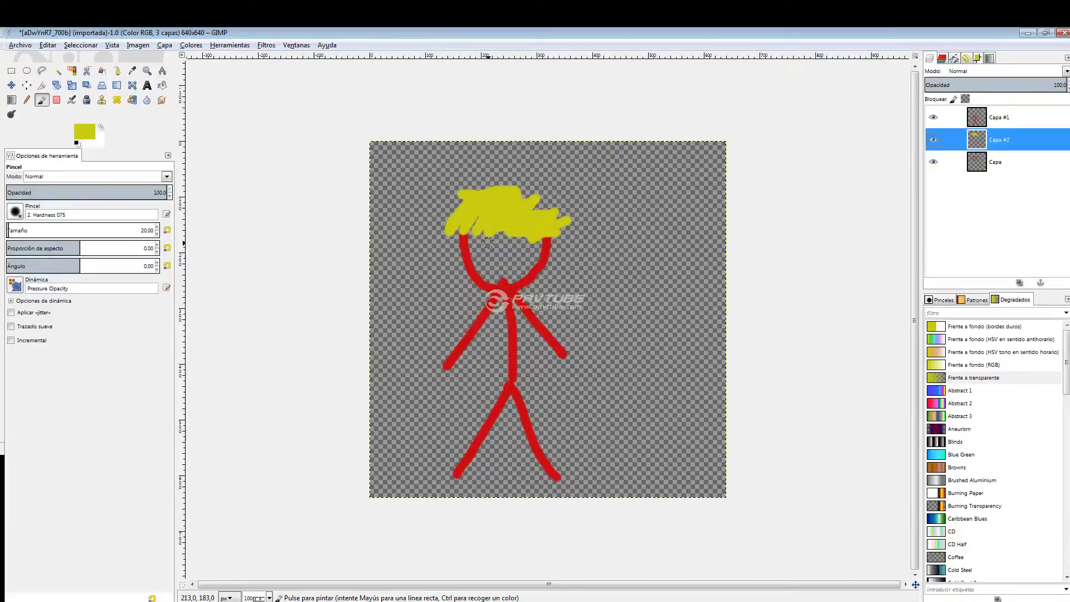
pyautogui.moveTo(489, 242); pyautogui.dragTo(486, 230)
# Create a new layer group and place the layers Capa #2 and Capa inside it.
pyautogui.rightClick(996, 218)
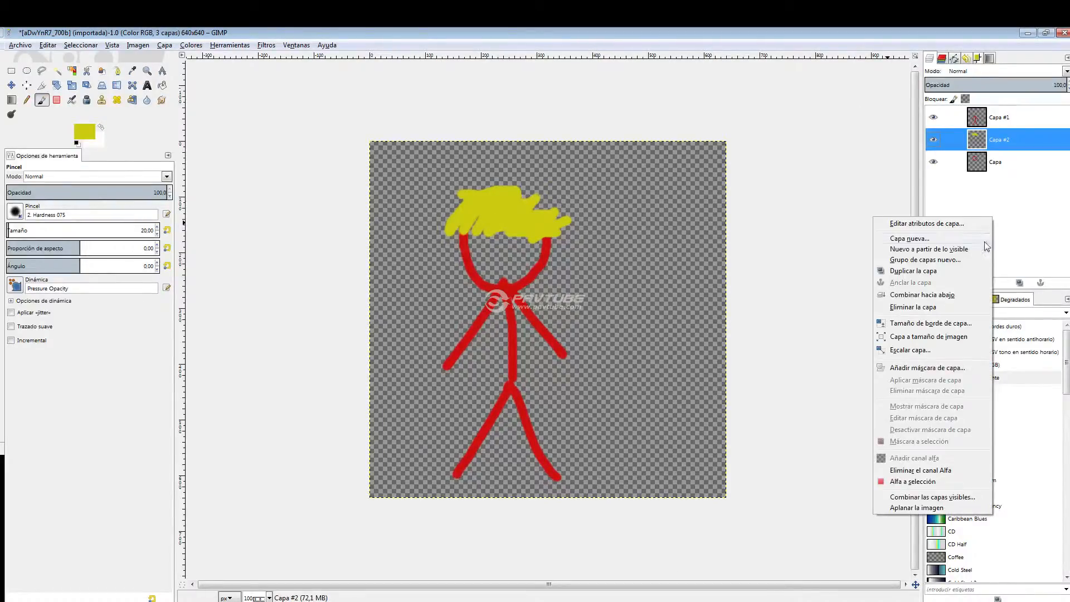
pyautogui.click(951, 262)
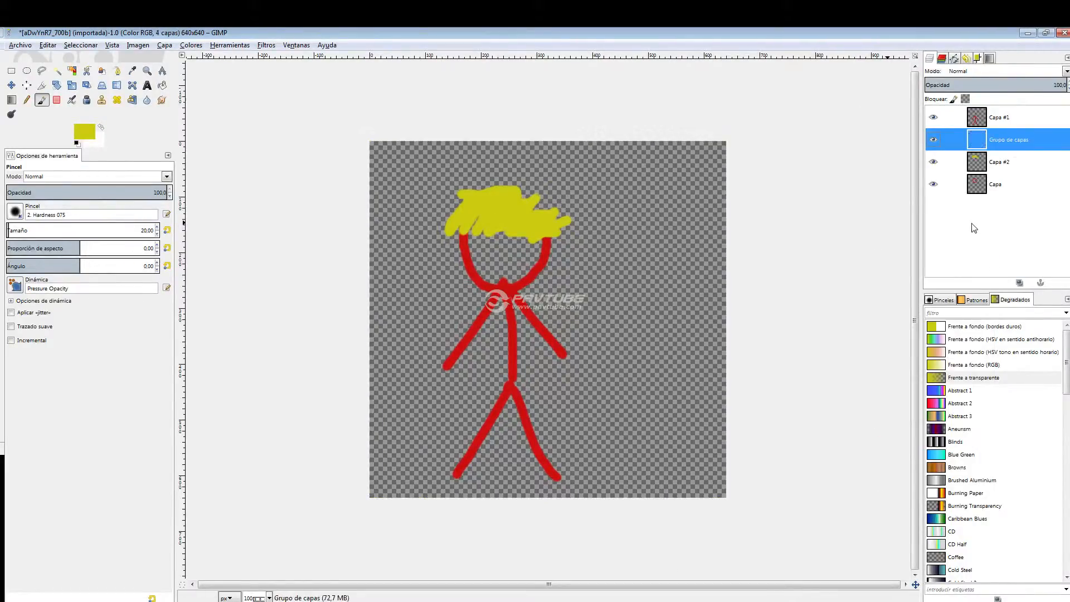
pyautogui.click(1001, 161)
pyautogui.click(998, 188)
pyautogui.moveTo(1004, 169); pyautogui.dragTo(1021, 154)
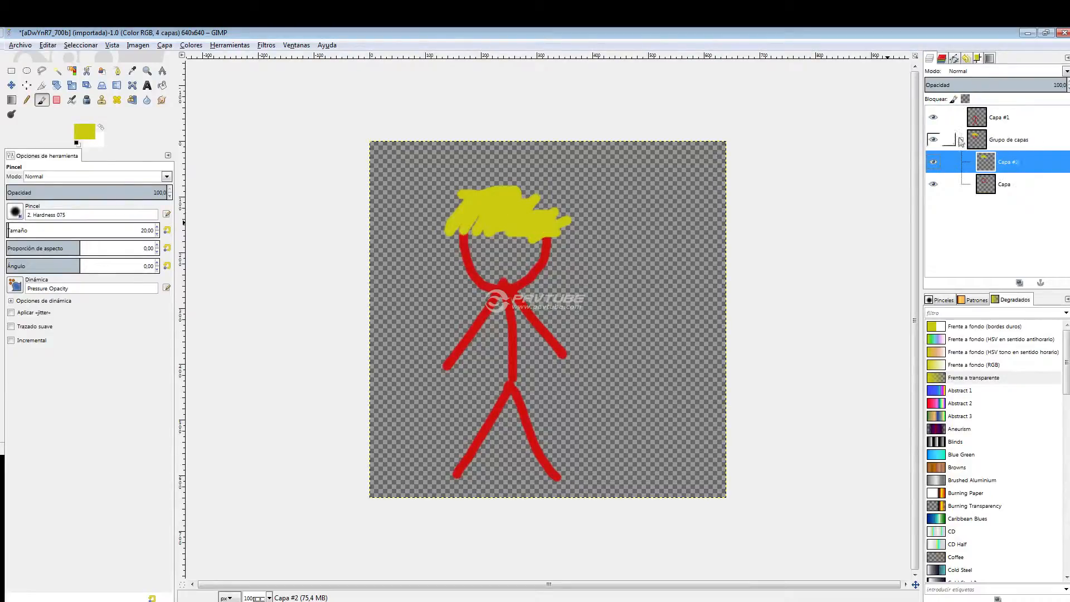
# Collapse the layer group and move it above Capa #1, expanding it briefly to check its layers.
pyautogui.click(962, 140)
pyautogui.click(1003, 143)
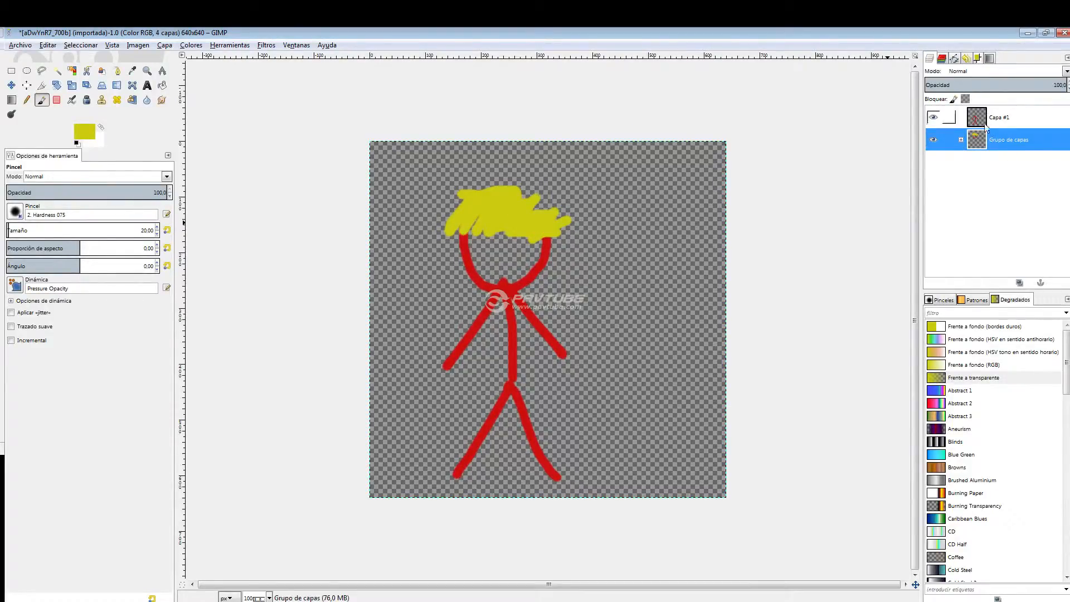
pyautogui.moveTo(1015, 142); pyautogui.dragTo(1020, 118)
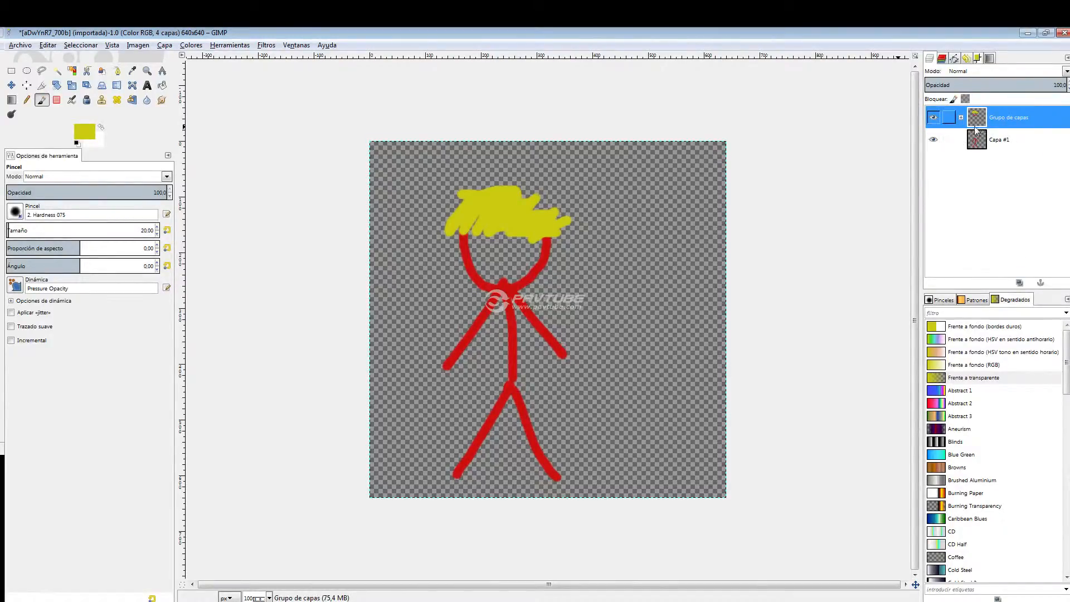
pyautogui.click(960, 117)
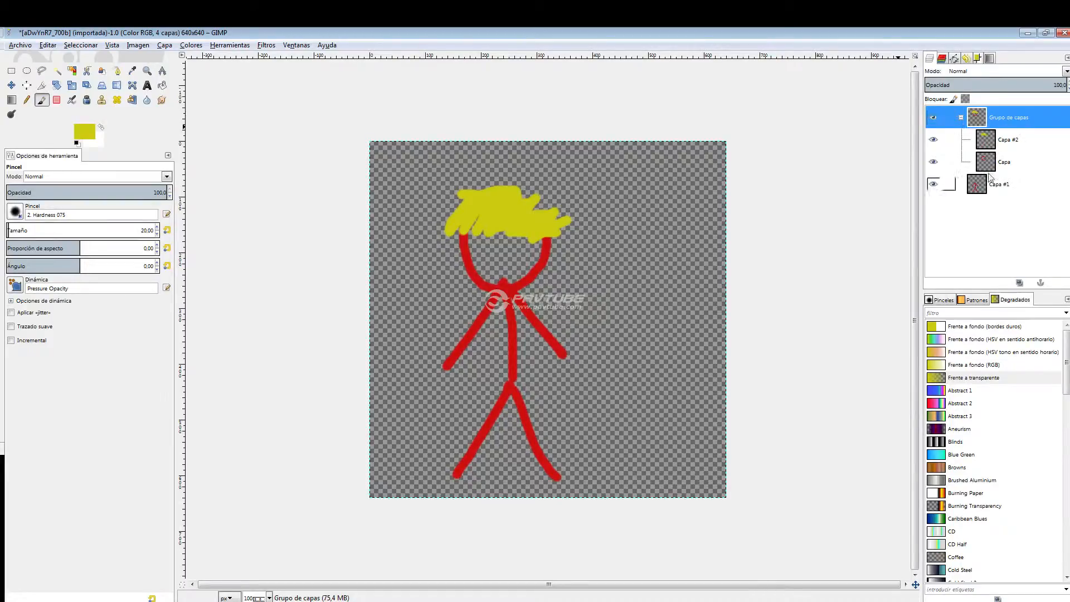
pyautogui.click(960, 117)
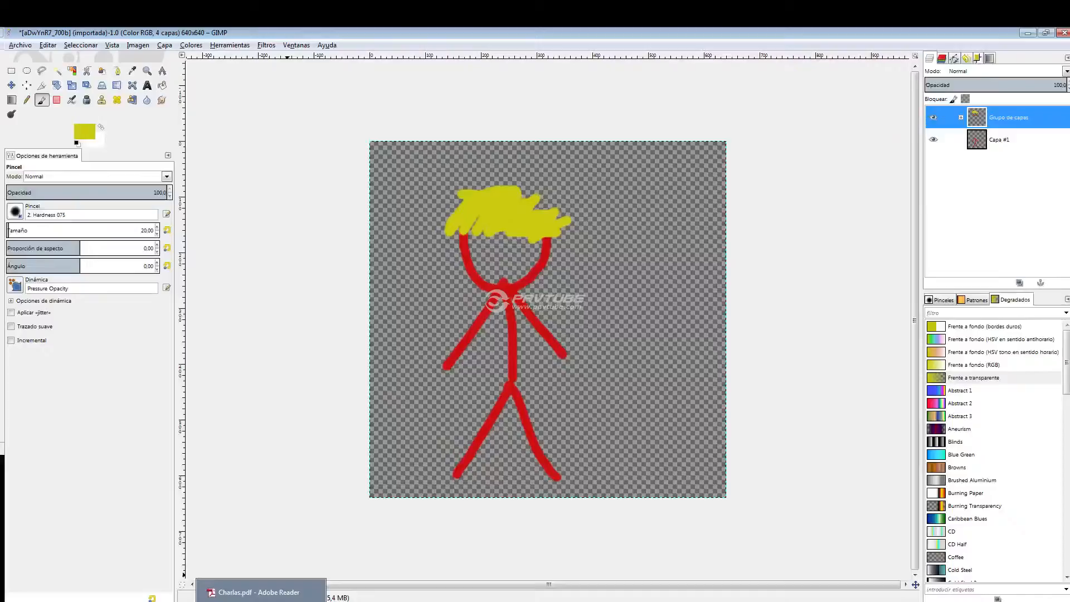
# Expand the layer group and merge Capa #2 down onto Capa within it.
pyautogui.click(157, 597)
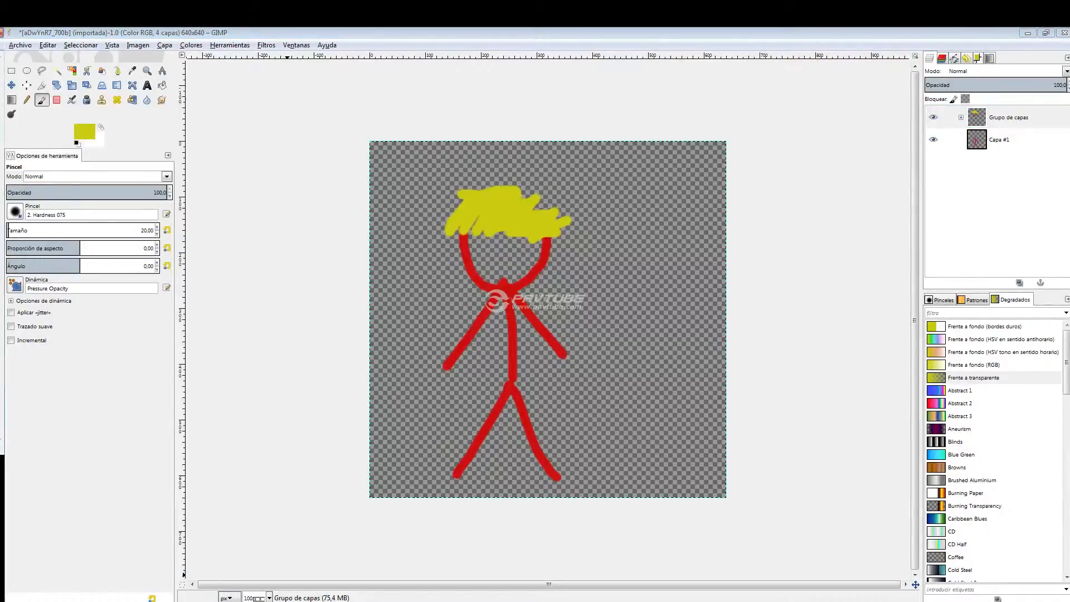
pyautogui.click(961, 117)
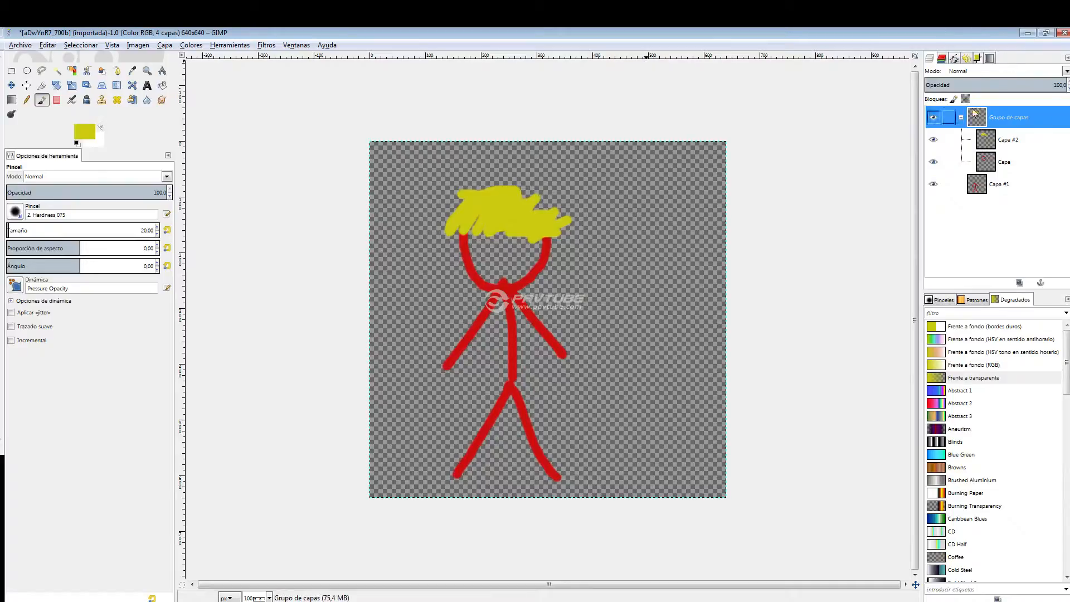
pyautogui.click(1011, 142)
pyautogui.rightClick(1012, 161)
pyautogui.press('Escape')
pyautogui.rightClick(1012, 141)
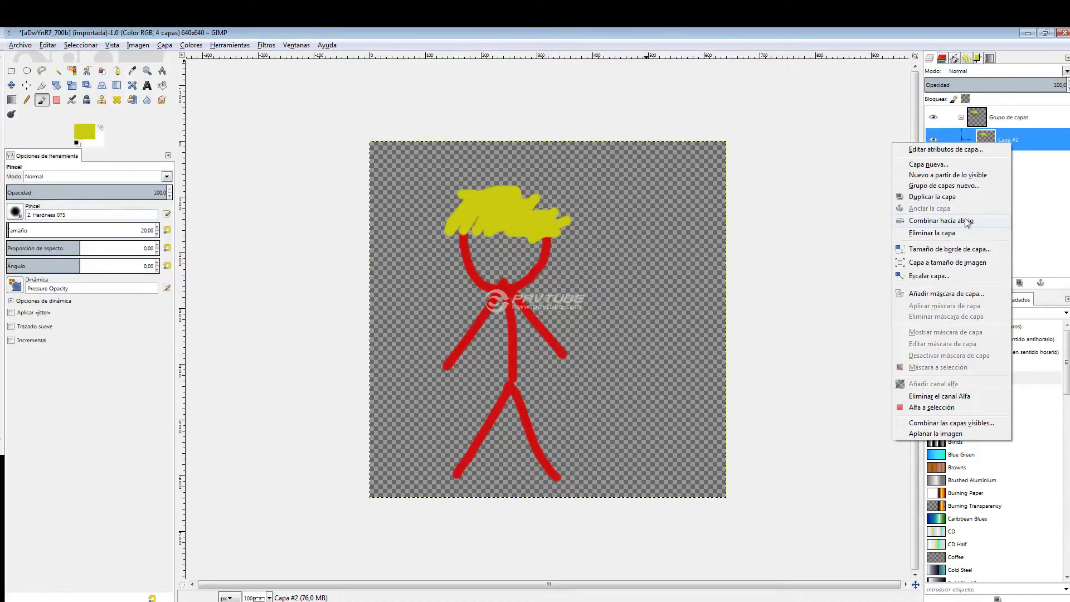
pyautogui.click(1010, 145)
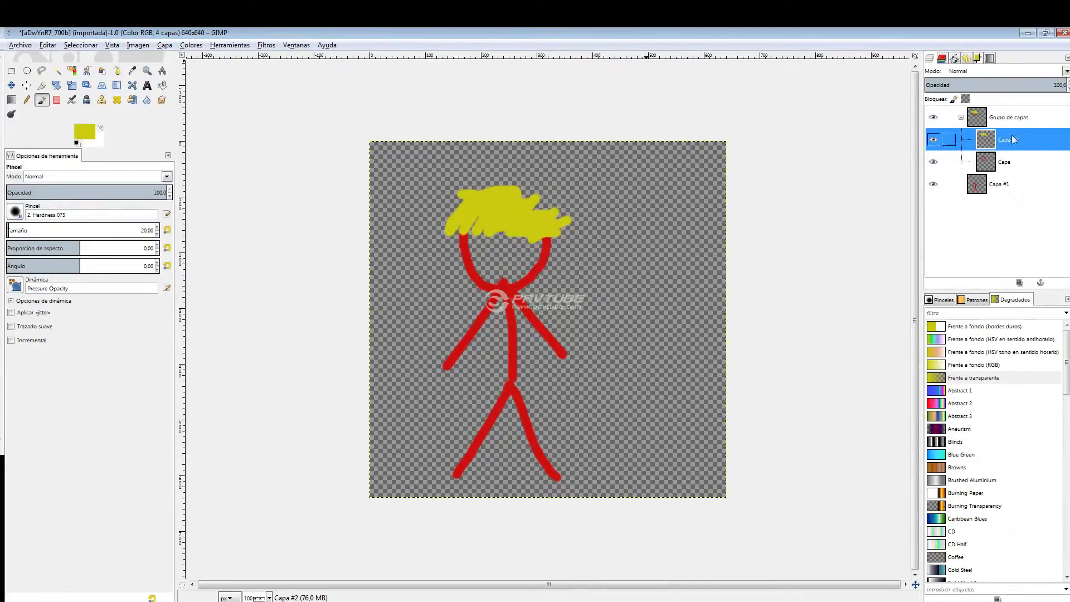
pyautogui.rightClick(1013, 144)
pyautogui.click(959, 214)
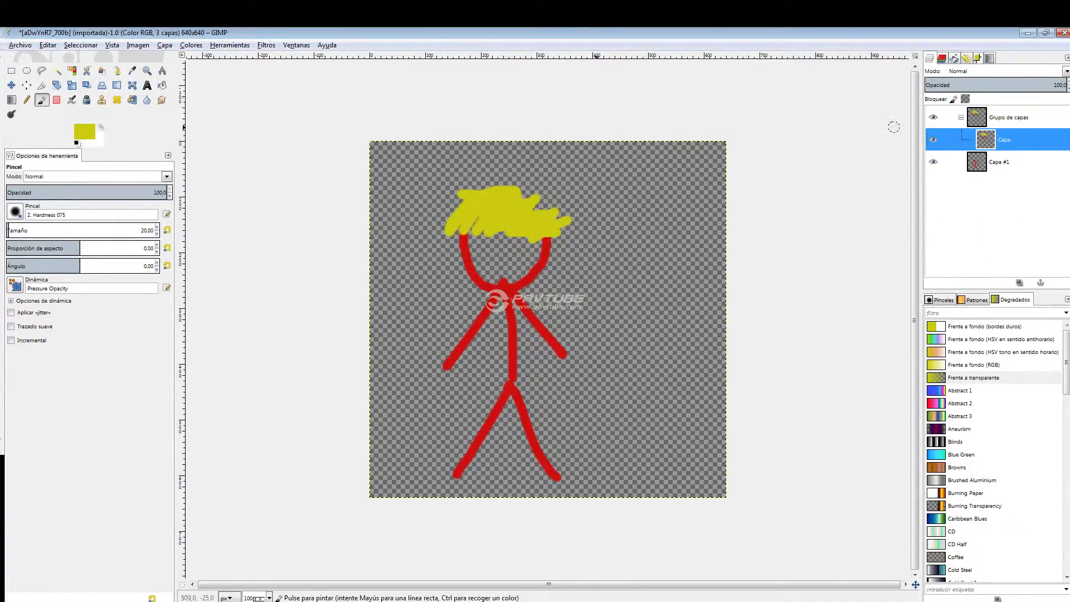
# Move the merged head and hair layer Capa slightly upward over the stick figure's body.
pyautogui.click(12, 86)
pyautogui.moveTo(490, 234); pyautogui.dragTo(525, 210)
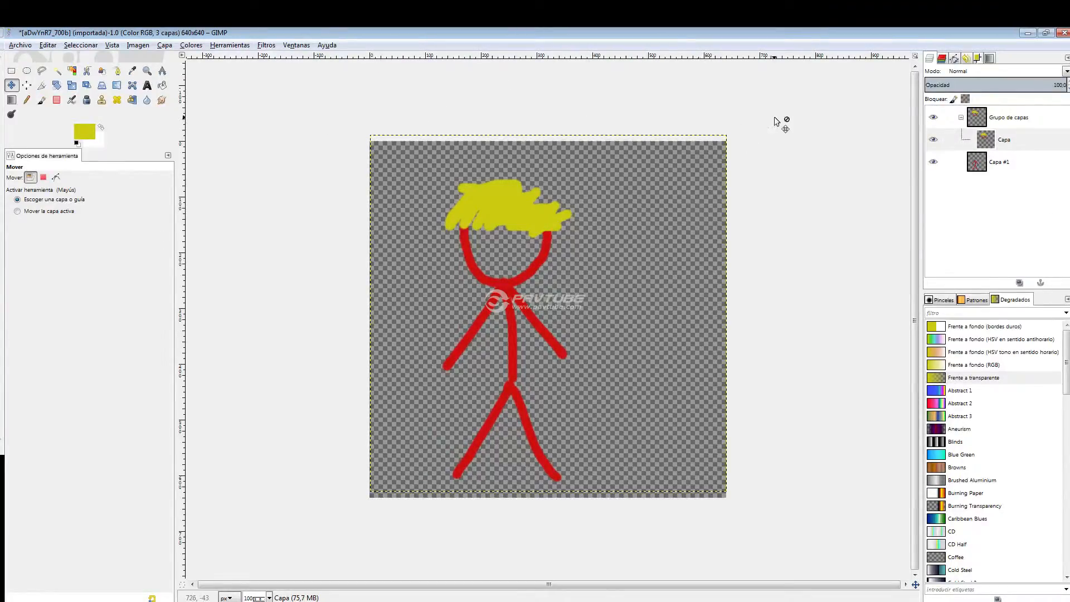
pyautogui.moveTo(521, 219)
pyautogui.mouseDown()
pyautogui.moveTo(503, 186)
pyautogui.moveTo(507, 209)
pyautogui.mouseUp()
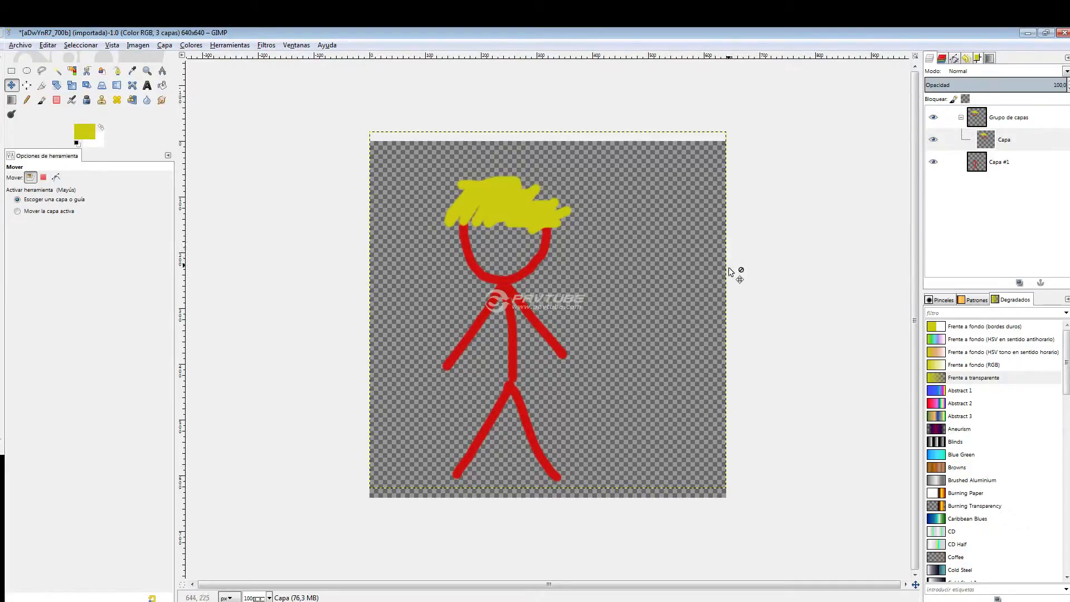
# Undo all the moves of the merged layer Capa and the merge of Capa #2 into it.
pyautogui.hotkey('ctrl', 'z')
pyautogui.hotkey('ctrl', 'z')
pyautogui.hotkey('ctrl', 'z')
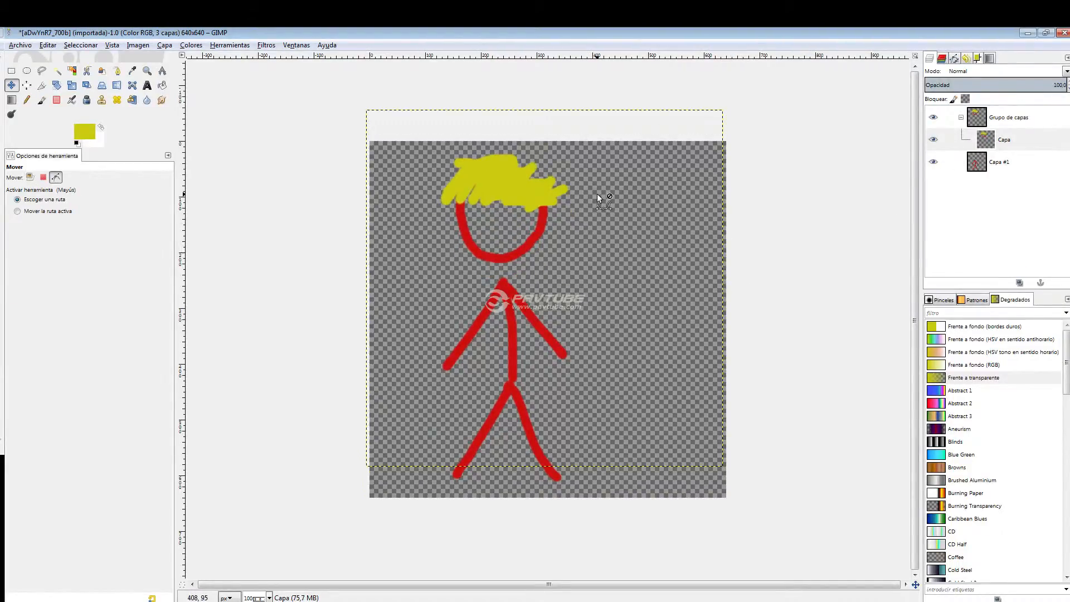
pyautogui.hotkey('ctrl', 'z')
pyautogui.hotkey('ctrl', 'z')
pyautogui.hotkey('ctrl', 'z')
pyautogui.hotkey('ctrl', 'z')
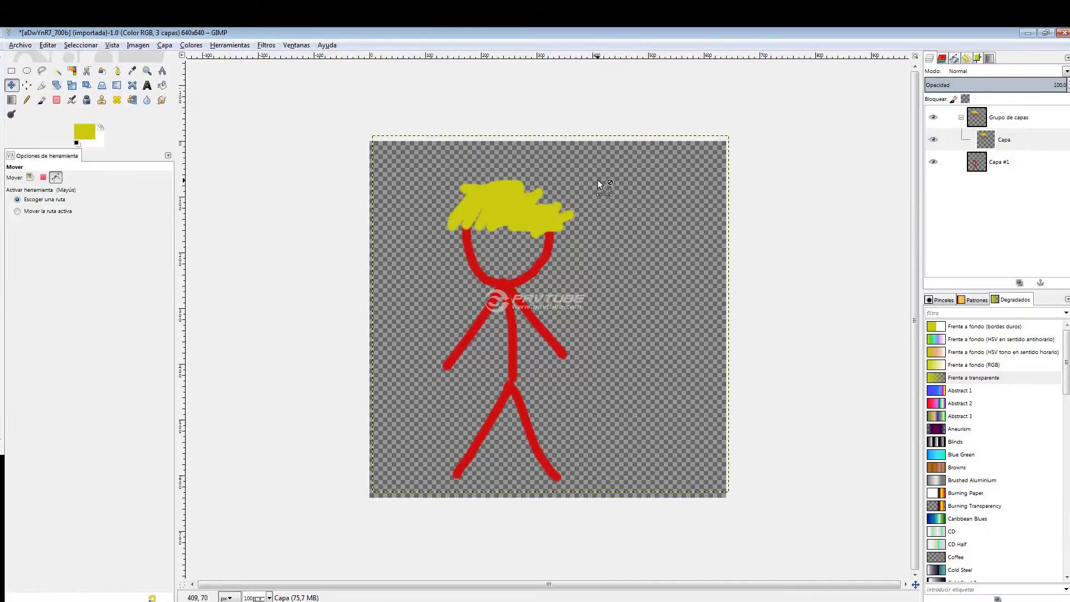
pyautogui.hotkey('ctrl', 'z')
pyautogui.hotkey('ctrl', 'z')
pyautogui.hotkey('ctrl', 'z')
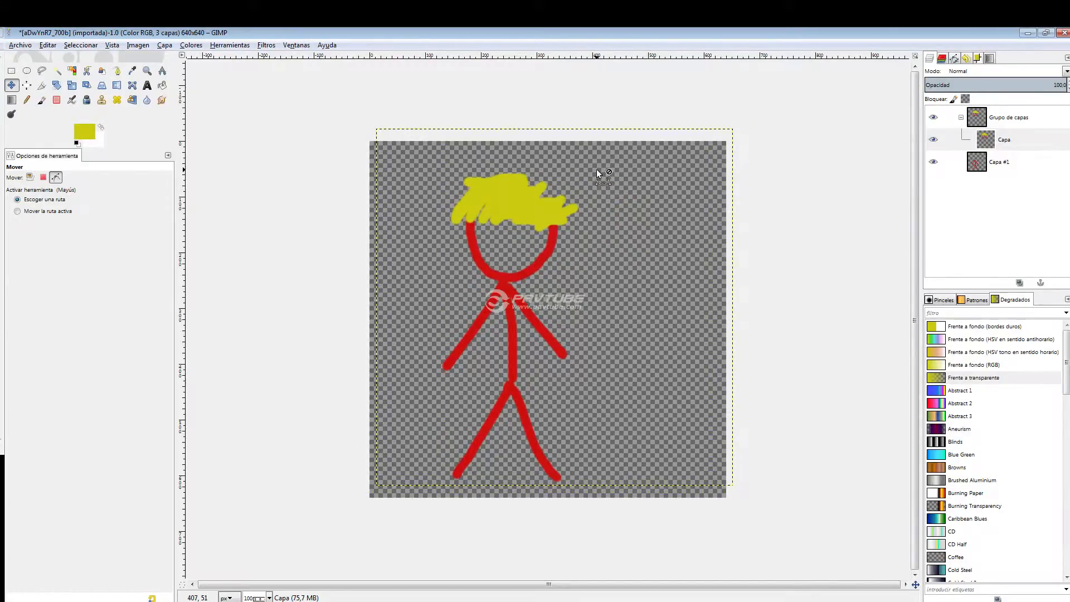
pyautogui.hotkey('ctrl', 'z')
pyautogui.hotkey('ctrl', 'z')
pyautogui.hotkey('ctrl', 'z')
pyautogui.hotkey('ctrl', 'z')
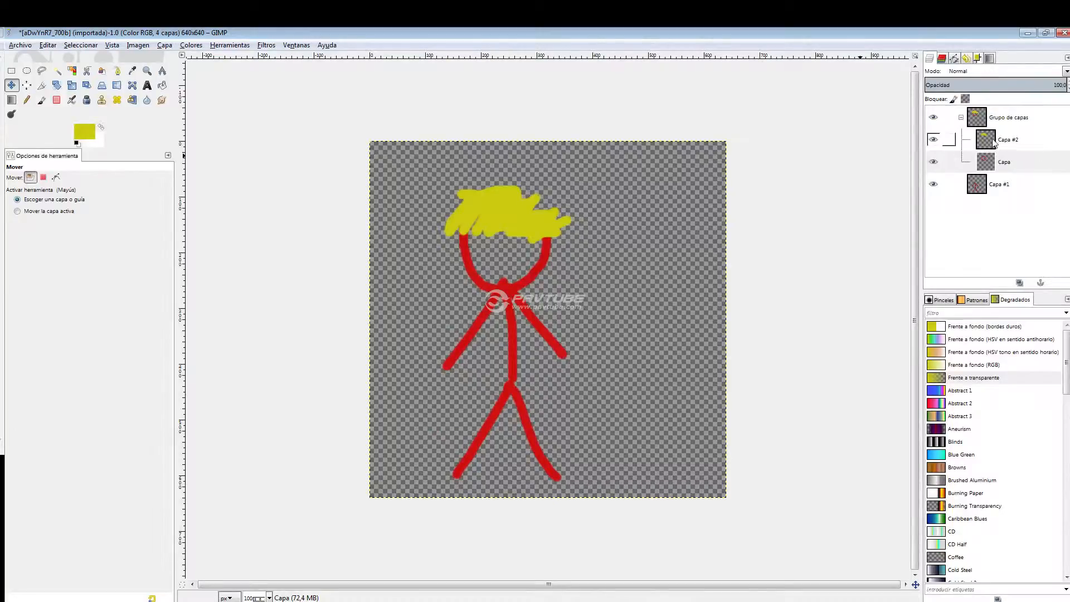
# Merge the hair layer Capa #2 down onto the head layer Capa inside the layer group.
pyautogui.click(995, 143)
pyautogui.rightClick(1009, 143)
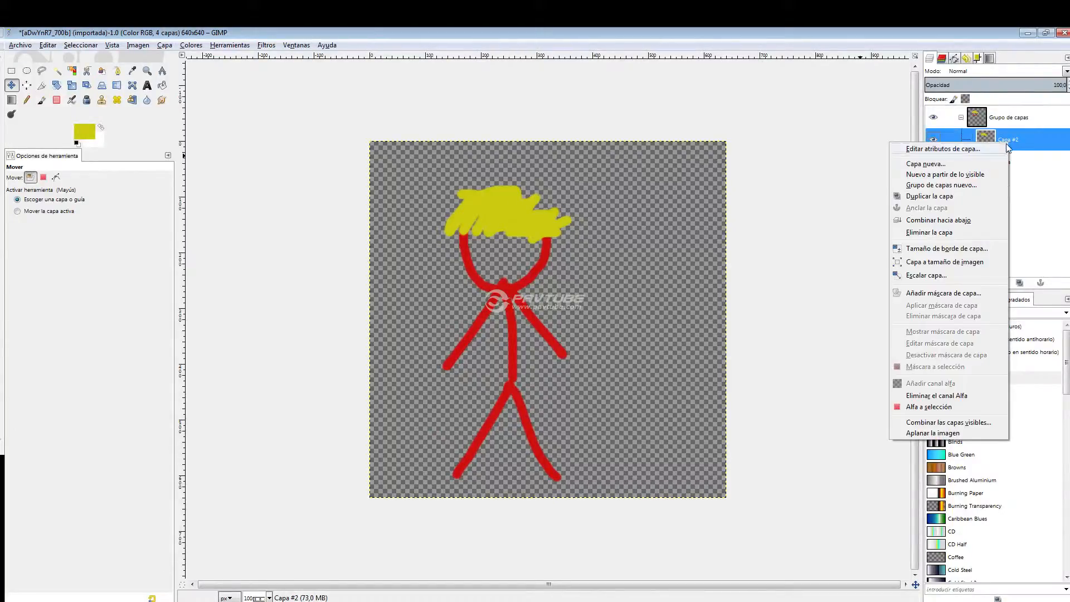
pyautogui.click(954, 220)
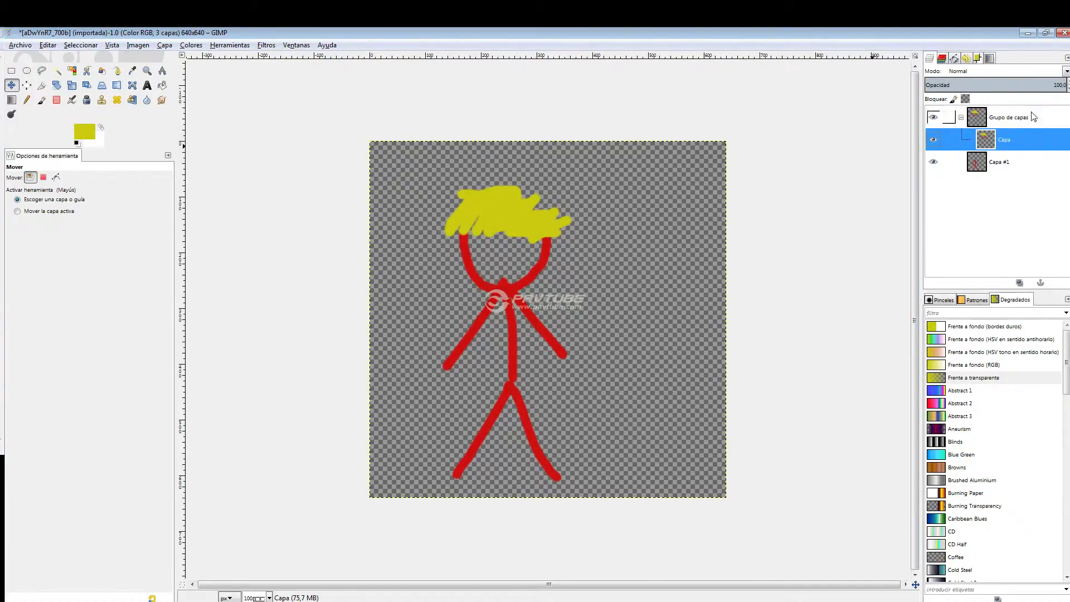
# Move the merged head and hair layer slightly upward so it joins the body, and make Capa #1 the active layer.
pyautogui.moveTo(542, 219); pyautogui.dragTo(512, 208)
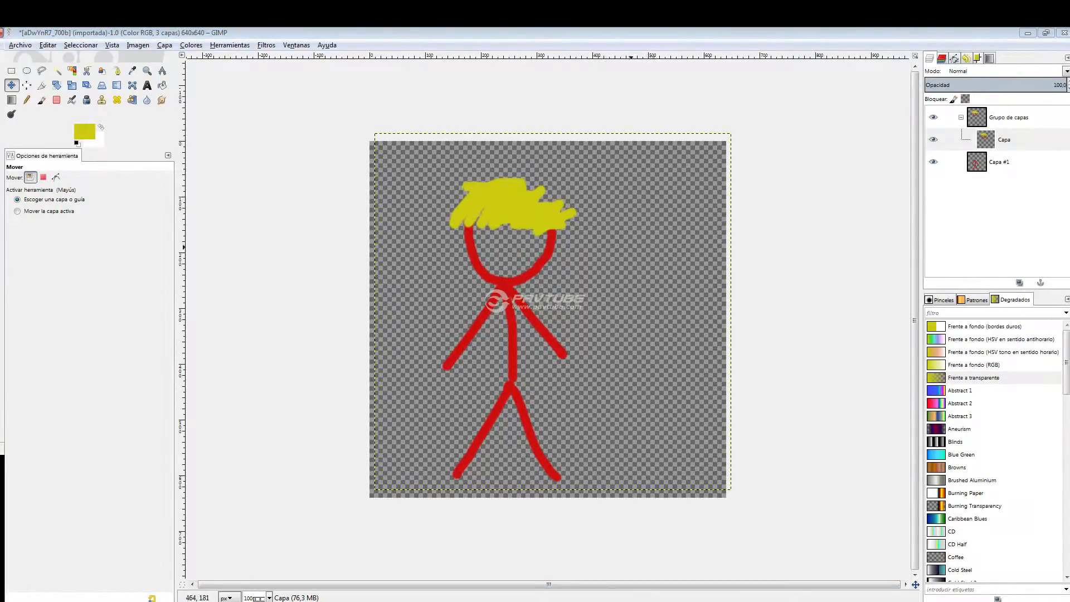
pyautogui.moveTo(510, 280)
pyautogui.mouseDown()
pyautogui.moveTo(505, 266)
pyautogui.moveTo(504, 275)
pyautogui.mouseUp()
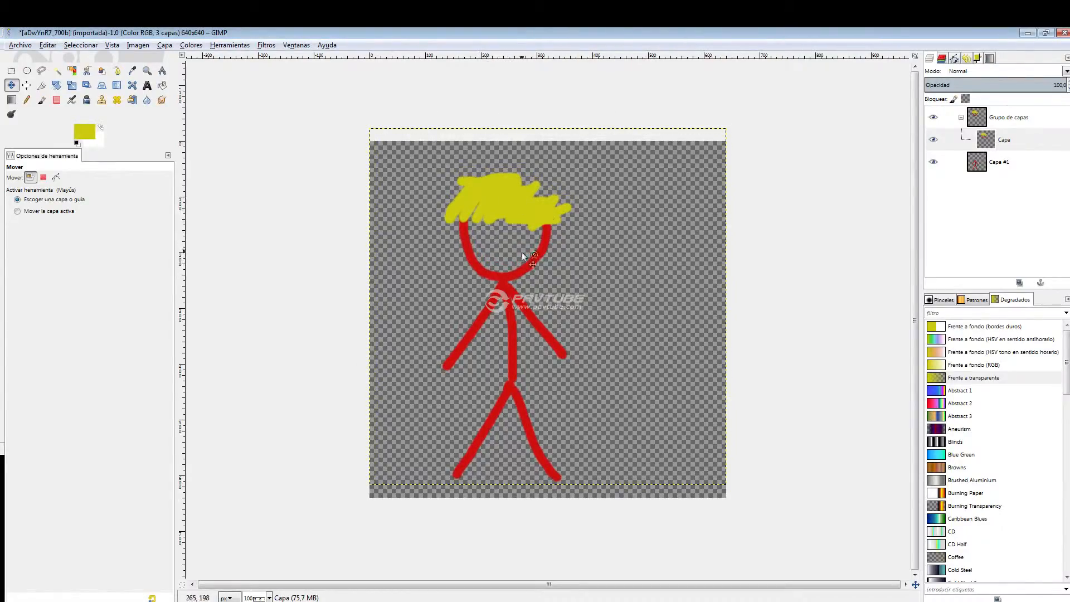
pyautogui.click(1015, 138)
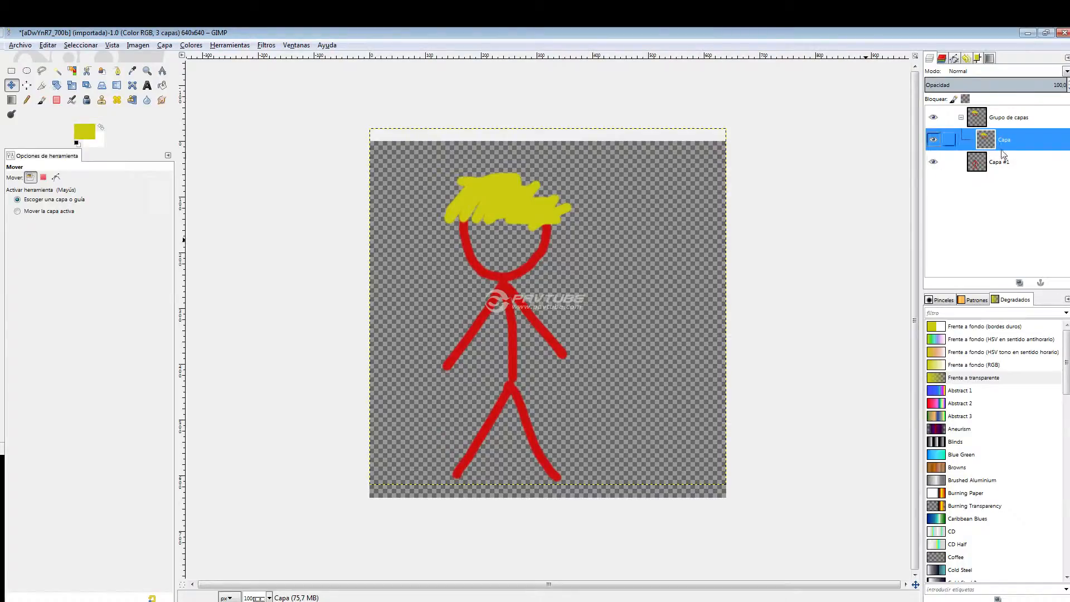
pyautogui.click(1027, 162)
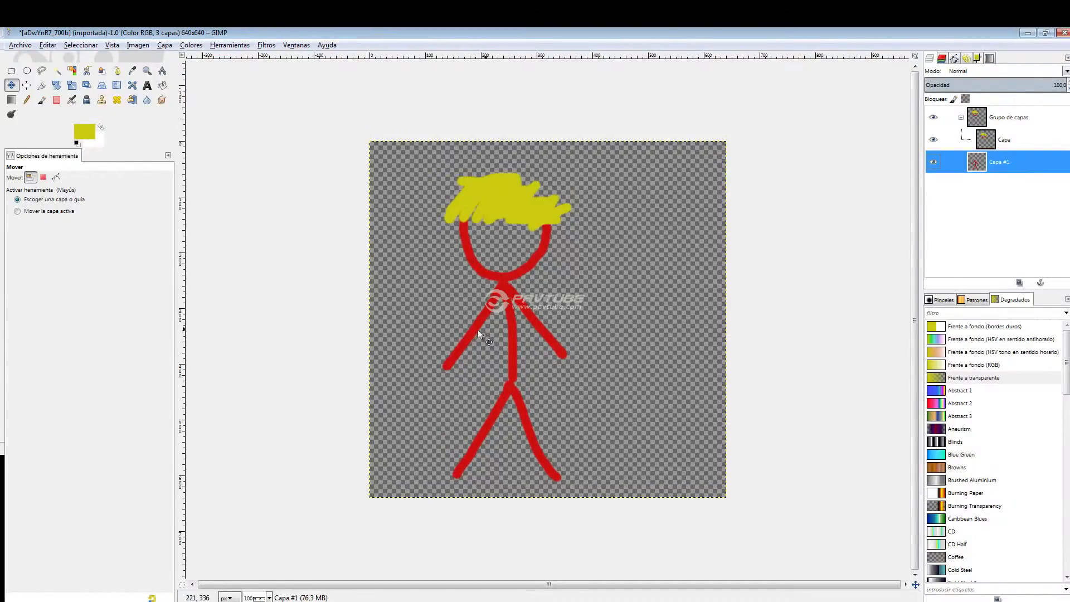
# Create a new blank image of 640 x 640 px.
pyautogui.hotkey('alt', 'Tab')
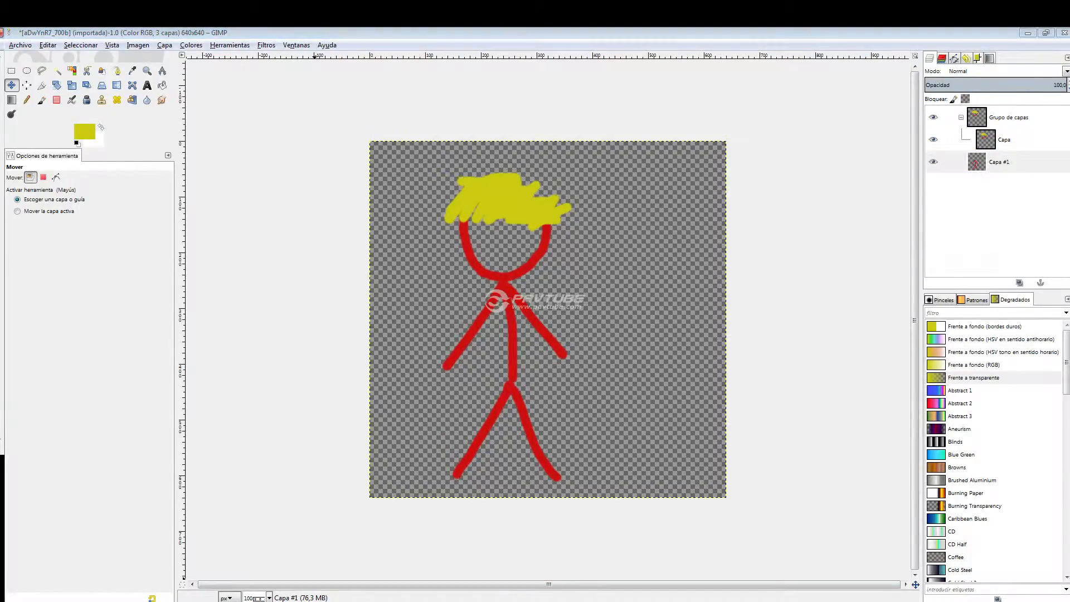
pyautogui.hotkey('alt', 'Tab')
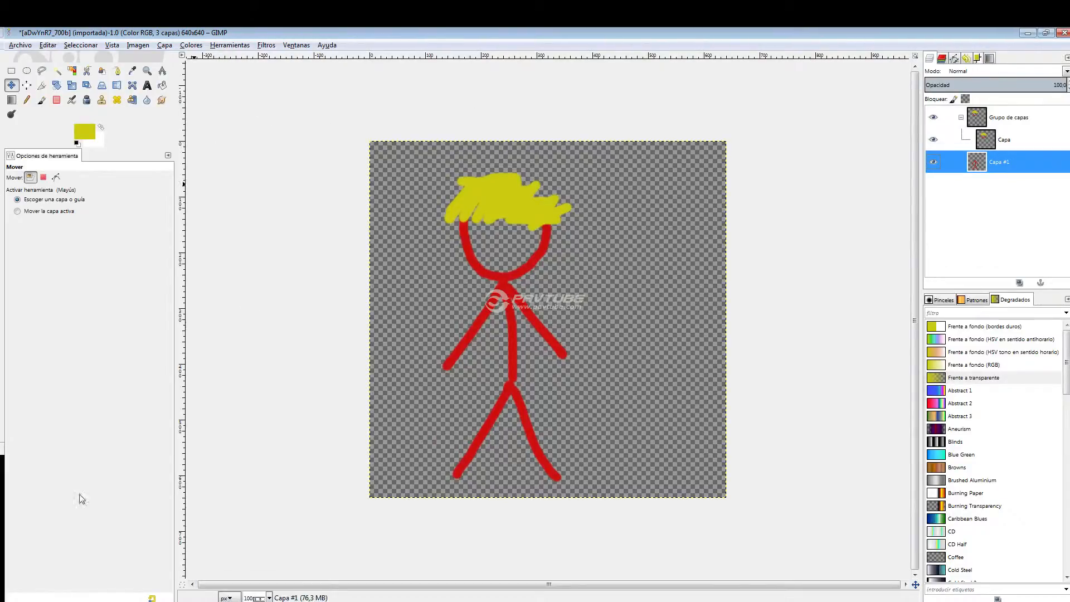
pyautogui.click(21, 45)
pyautogui.click(22, 54)
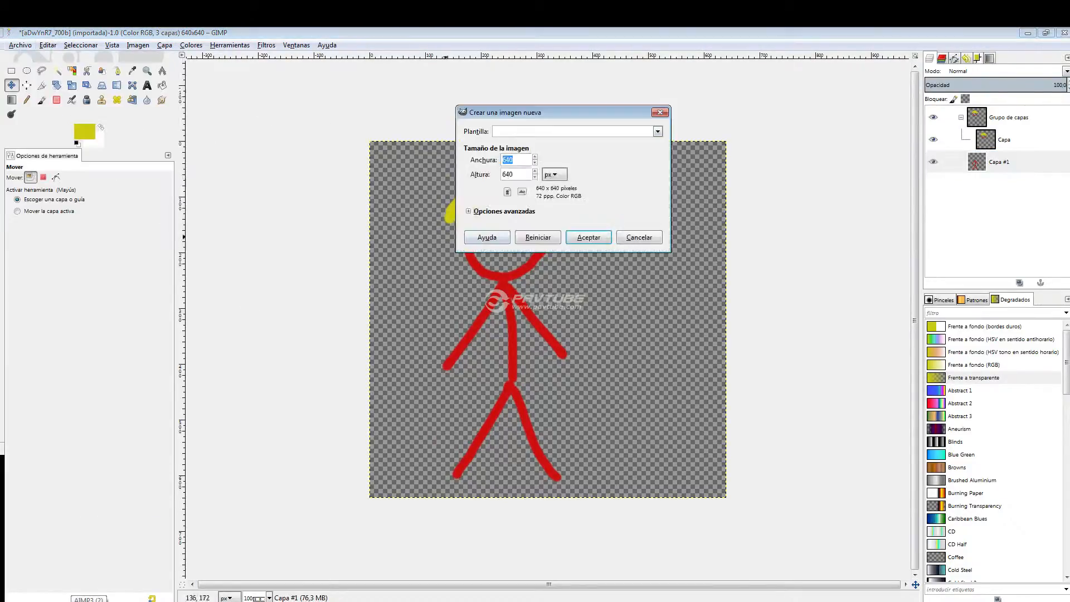
pyautogui.click(588, 236)
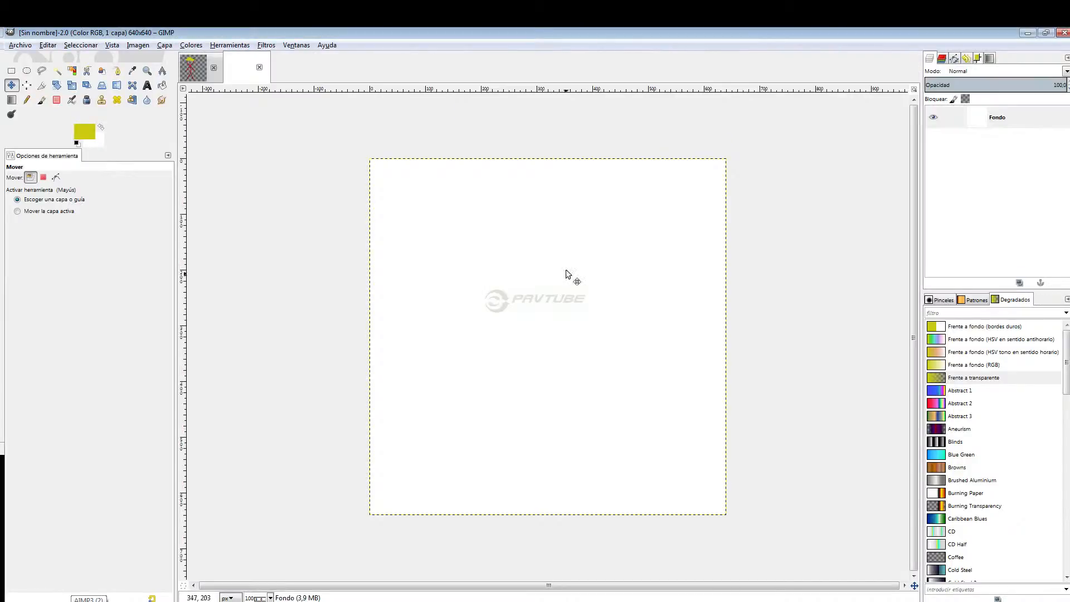
# Bring aDwYnR7_700b.jpg from the Imágenes folder into the new image as a layer and delete the Fondo layer.
pyautogui.click(122, 599)
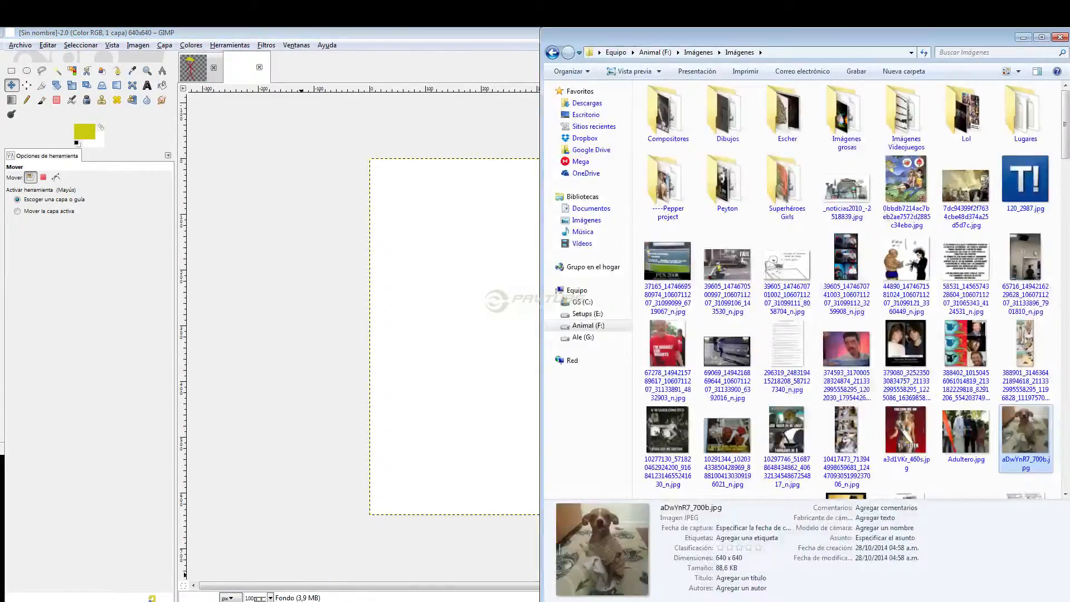
pyautogui.moveTo(1025, 432); pyautogui.dragTo(503, 347)
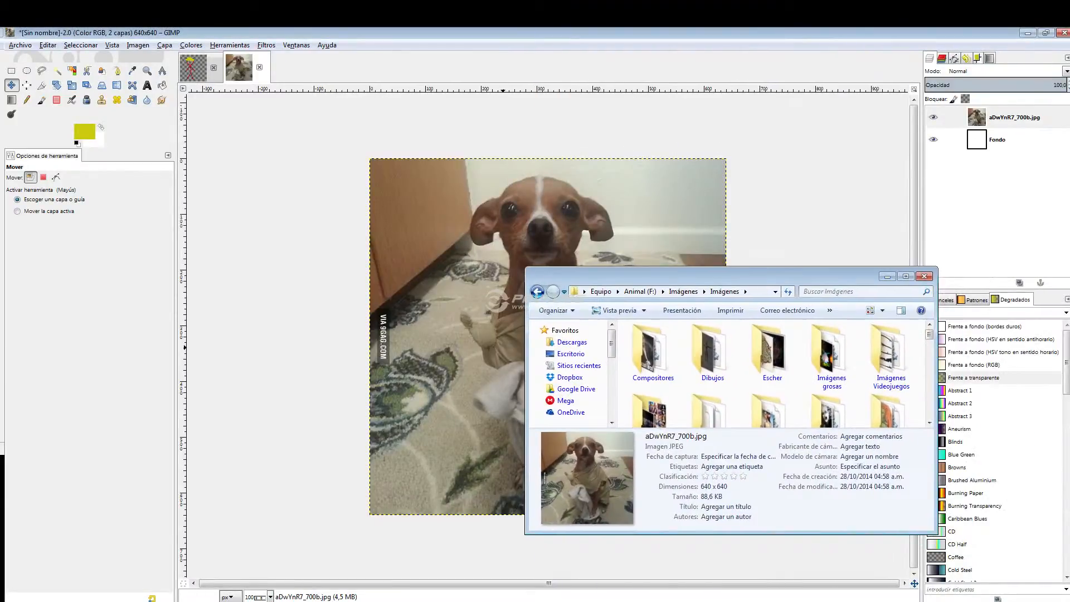
pyautogui.click(999, 142)
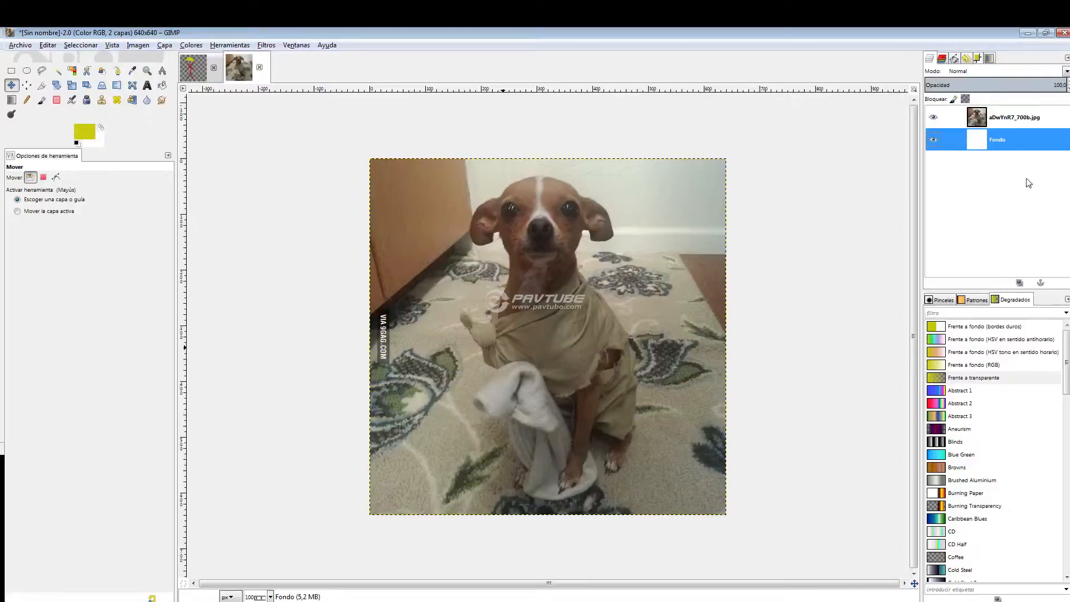
pyautogui.rightClick(1006, 144)
pyautogui.click(944, 234)
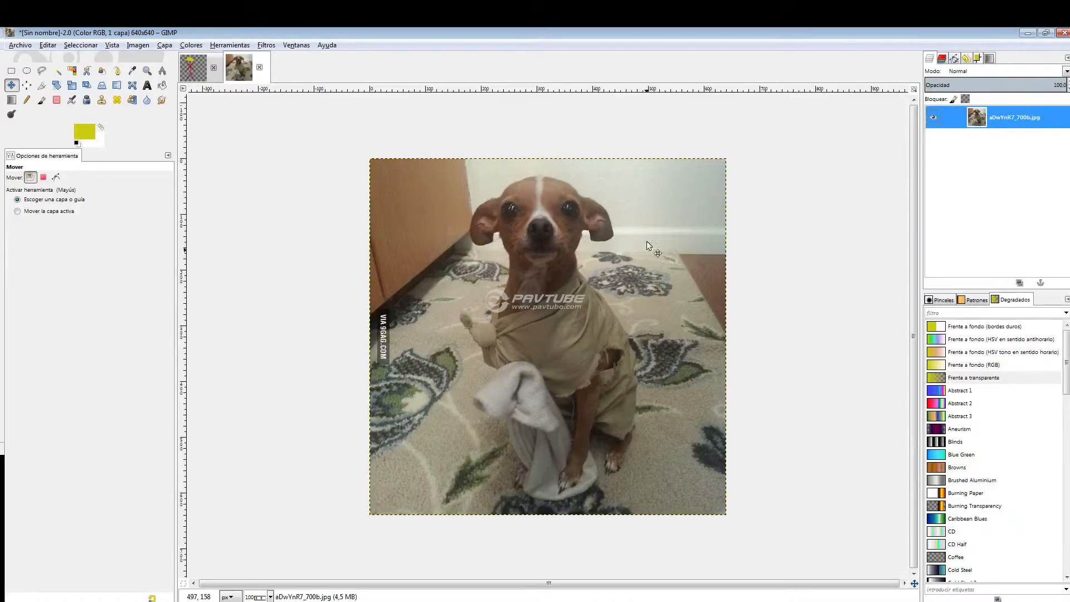
# Activate the Clone tool and set the dog's nose as the clone source.
pyautogui.press('+')
pyautogui.press('+')
pyautogui.press('-')
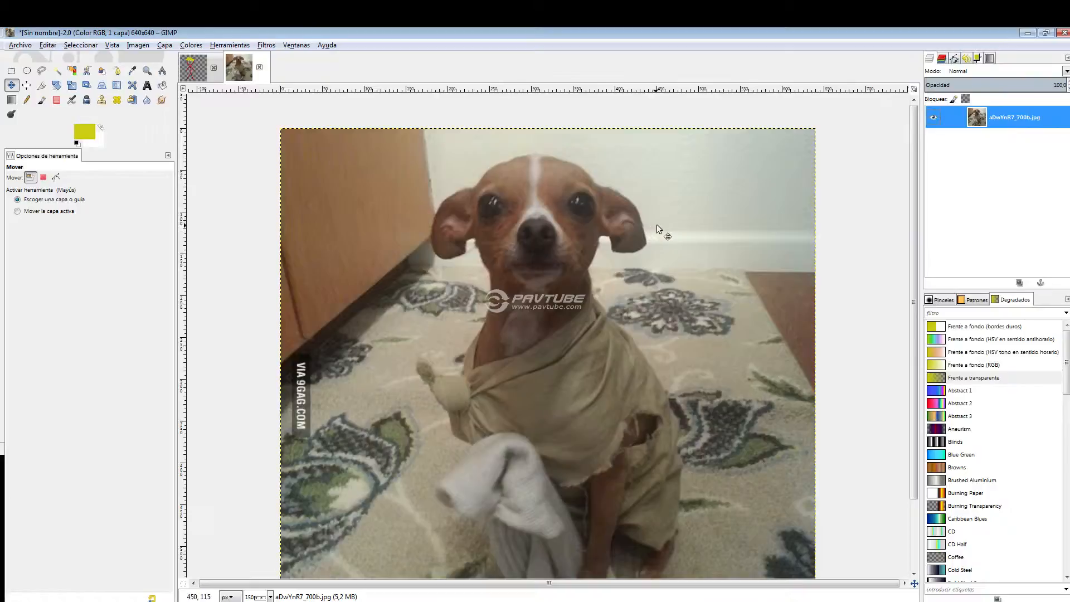
pyautogui.click(105, 101)
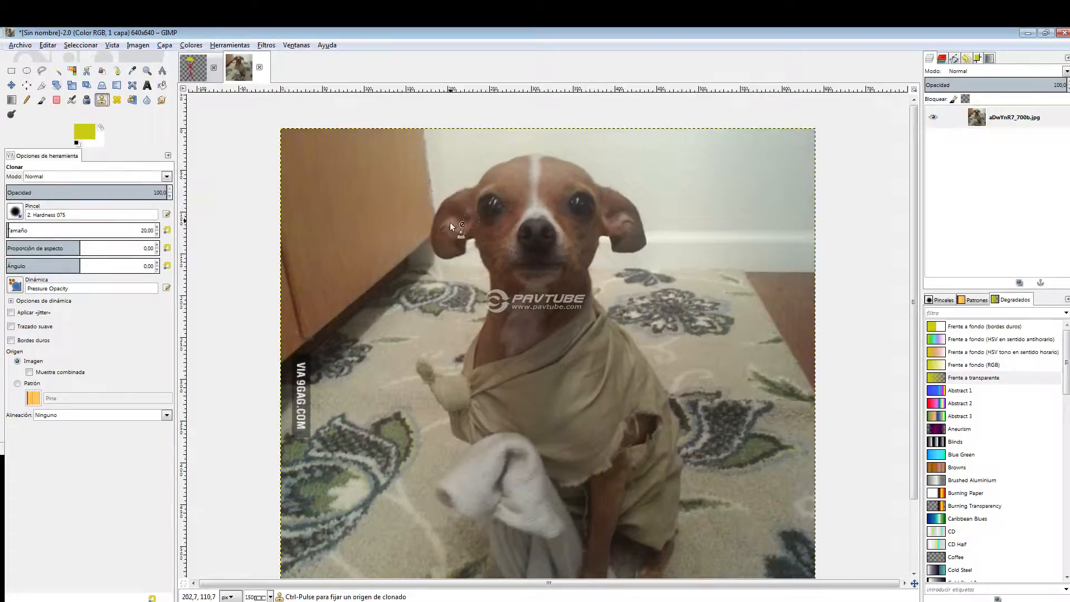
pyautogui.click(410, 221)
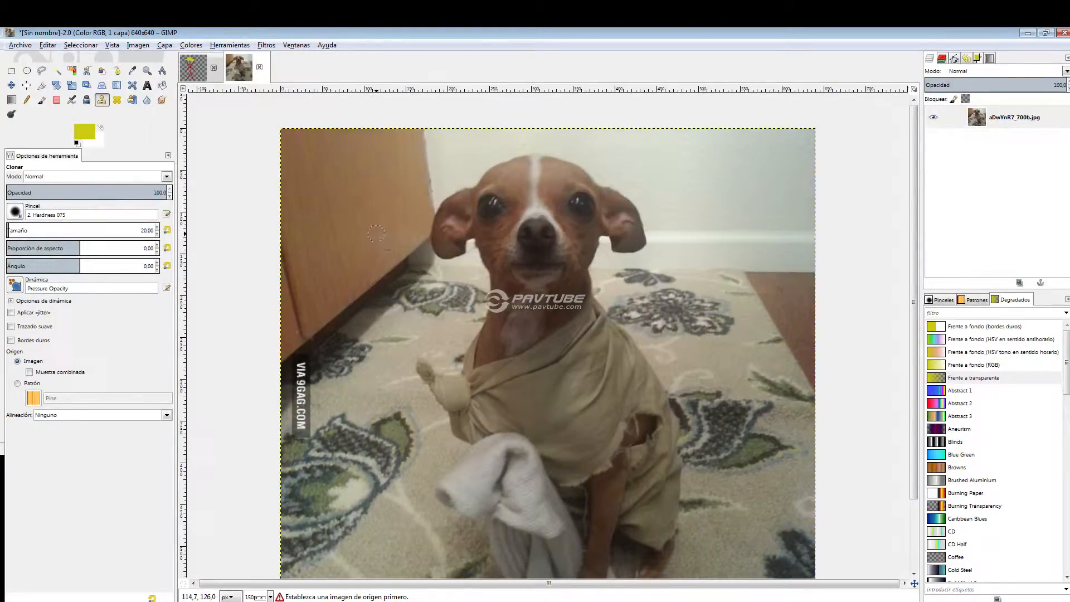
pyautogui.press('ctrl')
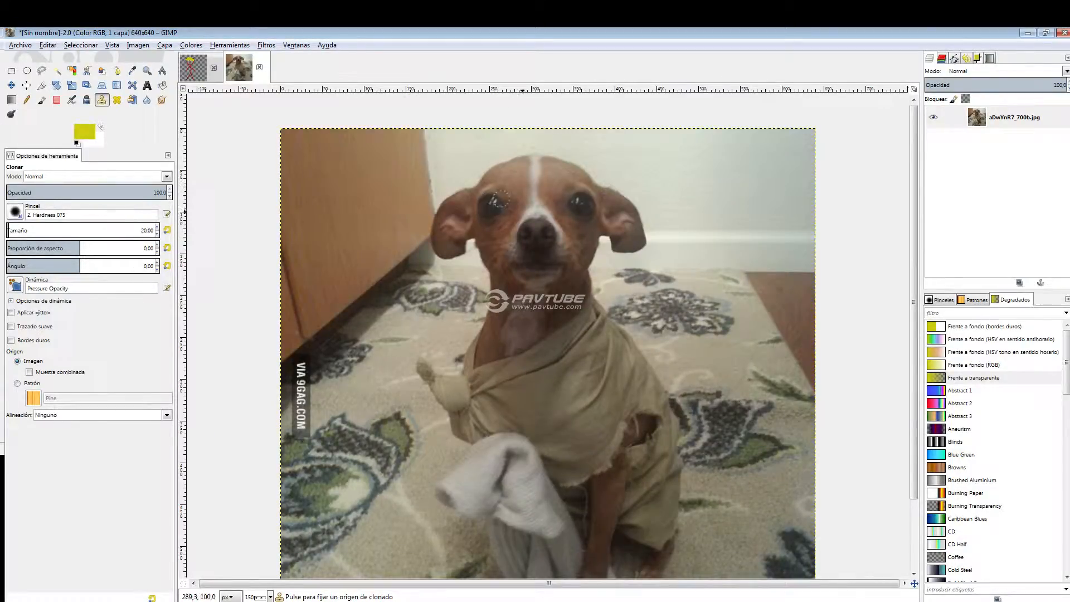
pyautogui.keyDown('ctrl'); pyautogui.click(535, 230); pyautogui.keyUp('ctrl')
# Clone the dog's nose onto the middle of its forehead.
pyautogui.press('+')
pyautogui.press('+')
pyautogui.click(531, 177)
pyautogui.moveTo(526, 167)
pyautogui.mouseDown()
pyautogui.moveTo(553, 179)
pyautogui.moveTo(533, 187)
pyautogui.moveTo(510, 185)
pyautogui.moveTo(508, 175)
pyautogui.moveTo(558, 157)
pyautogui.moveTo(514, 152)
pyautogui.moveTo(498, 173)
pyautogui.moveTo(553, 191)
pyautogui.moveTo(567, 163)
pyautogui.moveTo(570, 182)
pyautogui.moveTo(553, 197)
pyautogui.moveTo(518, 202)
pyautogui.moveTo(490, 179)
pyautogui.moveTo(504, 150)
pyautogui.moveTo(549, 150)
pyautogui.moveTo(535, 197)
pyautogui.mouseUp()
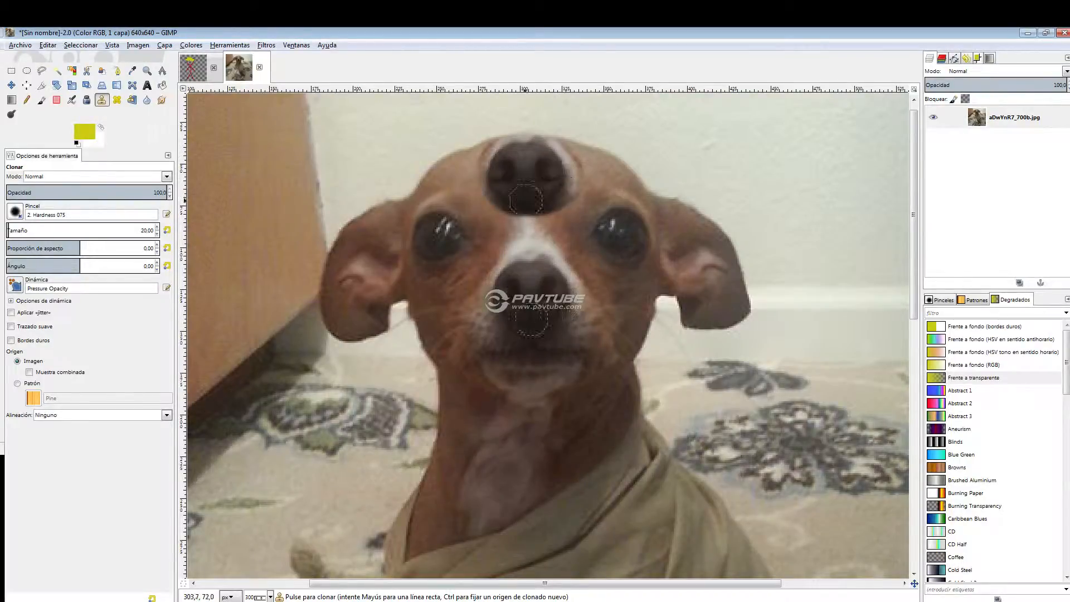
# Clone the dog's face onto the wall beside it and add a clone stroke near its neck.
pyautogui.scroll(-1, 529, 284)
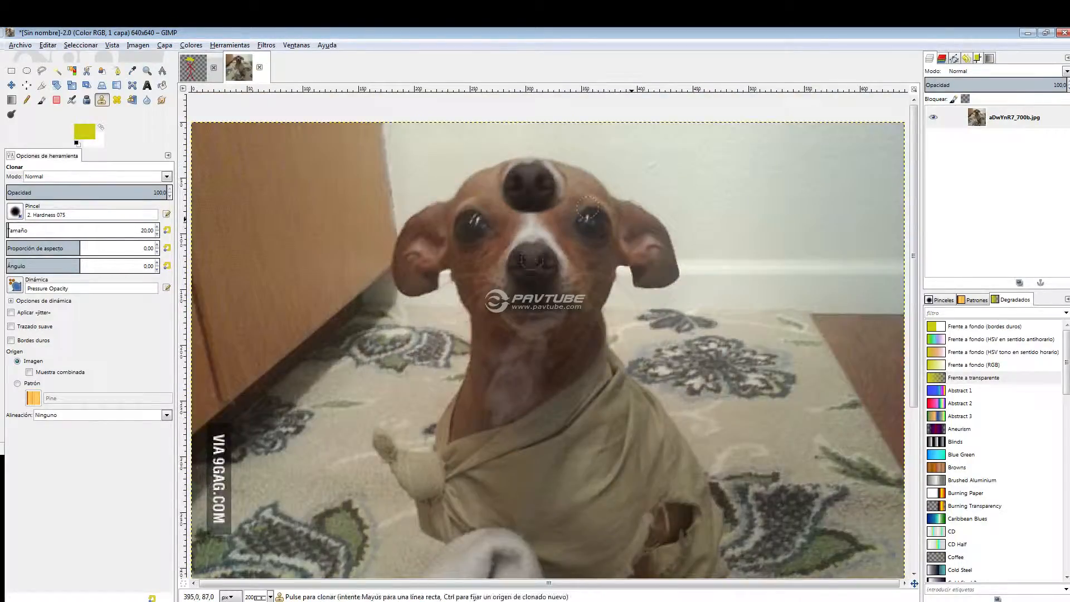
pyautogui.moveTo(766, 230)
pyautogui.mouseDown()
pyautogui.moveTo(781, 214)
pyautogui.moveTo(769, 242)
pyautogui.moveTo(790, 242)
pyautogui.moveTo(783, 226)
pyautogui.moveTo(782, 242)
pyautogui.moveTo(802, 233)
pyautogui.moveTo(787, 254)
pyautogui.moveTo(767, 242)
pyautogui.moveTo(802, 216)
pyautogui.moveTo(802, 256)
pyautogui.moveTo(749, 227)
pyautogui.moveTo(816, 202)
pyautogui.moveTo(839, 246)
pyautogui.moveTo(801, 221)
pyautogui.moveTo(763, 239)
pyautogui.moveTo(804, 198)
pyautogui.moveTo(744, 259)
pyautogui.moveTo(829, 205)
pyautogui.moveTo(802, 262)
pyautogui.moveTo(757, 267)
pyautogui.moveTo(732, 237)
pyautogui.moveTo(742, 207)
pyautogui.moveTo(845, 209)
pyautogui.moveTo(780, 277)
pyautogui.moveTo(744, 270)
pyautogui.moveTo(741, 193)
pyautogui.moveTo(812, 181)
pyautogui.moveTo(843, 191)
pyautogui.moveTo(860, 216)
pyautogui.moveTo(857, 251)
pyautogui.moveTo(830, 277)
pyautogui.moveTo(725, 285)
pyautogui.moveTo(712, 266)
pyautogui.moveTo(748, 281)
pyautogui.moveTo(726, 266)
pyautogui.moveTo(715, 214)
pyautogui.moveTo(712, 254)
pyautogui.moveTo(705, 237)
pyautogui.moveTo(728, 199)
pyautogui.moveTo(766, 171)
pyautogui.moveTo(823, 173)
pyautogui.moveTo(872, 236)
pyautogui.moveTo(822, 292)
pyautogui.moveTo(735, 298)
pyautogui.moveTo(700, 268)
pyautogui.moveTo(701, 198)
pyautogui.moveTo(756, 194)
pyautogui.moveTo(767, 186)
pyautogui.moveTo(728, 189)
pyautogui.moveTo(762, 190)
pyautogui.moveTo(788, 166)
pyautogui.moveTo(719, 184)
pyautogui.moveTo(705, 201)
pyautogui.moveTo(797, 170)
pyautogui.mouseUp()
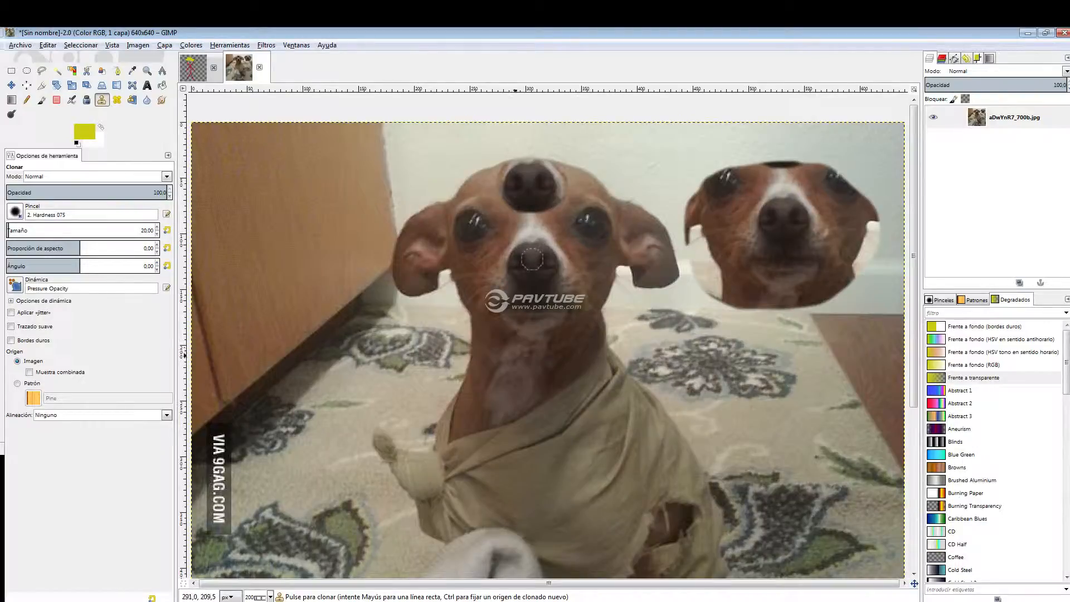
pyautogui.moveTo(478, 392)
pyautogui.mouseDown()
pyautogui.moveTo(468, 395)
pyautogui.moveTo(474, 384)
pyautogui.moveTo(452, 370)
pyautogui.moveTo(502, 362)
pyautogui.moveTo(518, 391)
pyautogui.moveTo(474, 435)
pyautogui.moveTo(427, 429)
pyautogui.moveTo(427, 390)
pyautogui.moveTo(452, 329)
pyautogui.moveTo(415, 374)
pyautogui.moveTo(425, 393)
pyautogui.mouseUp()
# Undo all the clone strokes on the dog photo.
pyautogui.hotkey('ctrl', 'z')
pyautogui.hotkey('ctrl', 'z')
pyautogui.hotkey('ctrl', 'z')
pyautogui.hotkey('ctrl', 'z')
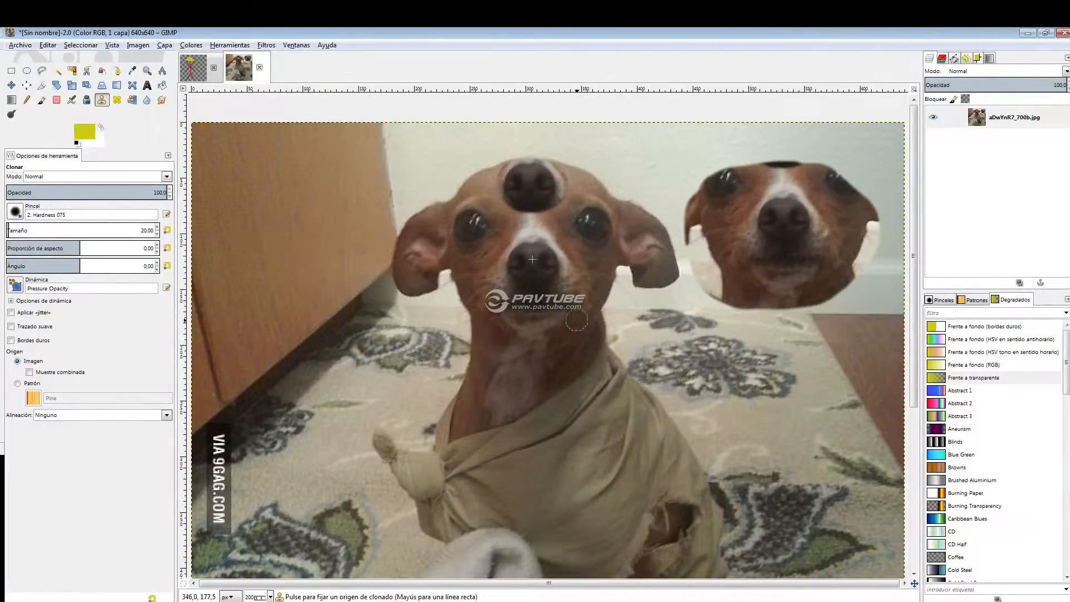
pyautogui.scroll(-3, 647, 334)
pyautogui.scroll(2, 648, 334)
pyautogui.scroll(-2, 648, 355)
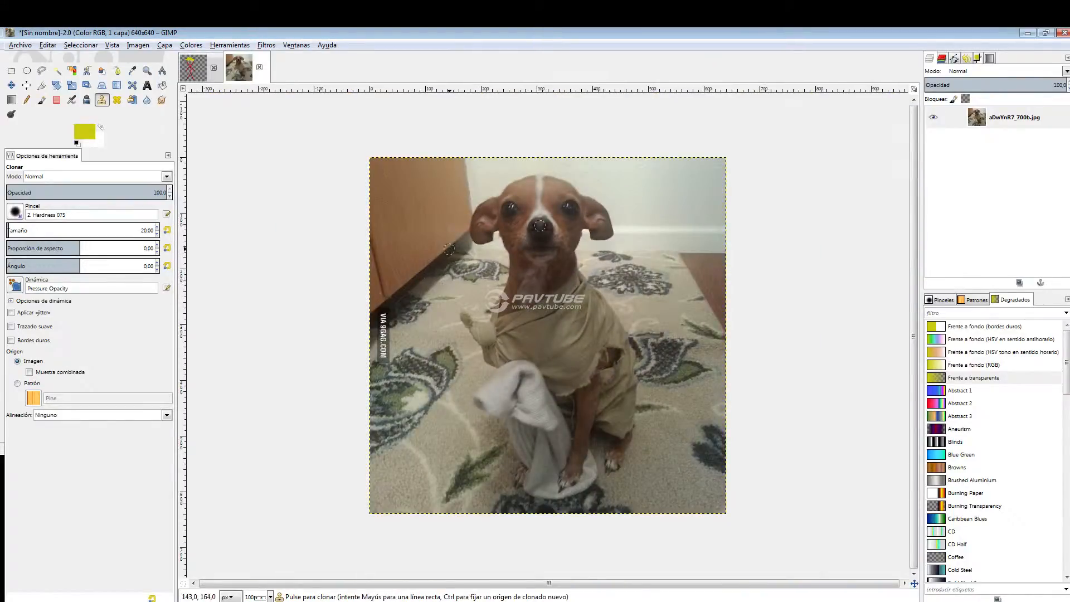
# Clone the dog's head and ear onto the wooden cabinet and undo the strokes.
pyautogui.press('ctrl')
pyautogui.scroll(1, 540, 225)
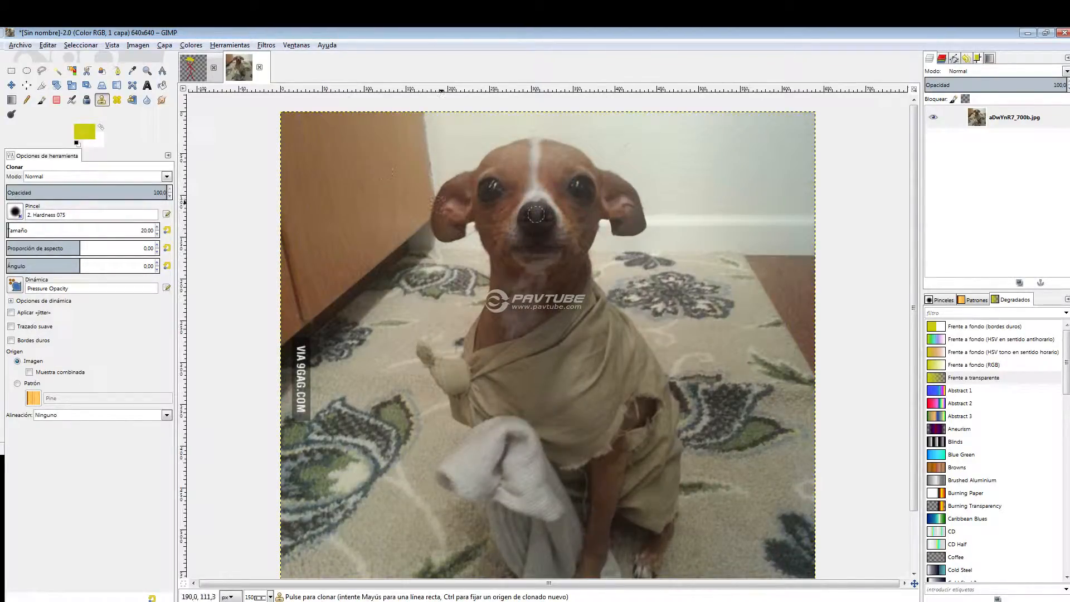
pyautogui.moveTo(295, 230)
pyautogui.mouseDown()
pyautogui.moveTo(300, 253)
pyautogui.moveTo(333, 213)
pyautogui.moveTo(273, 208)
pyautogui.moveTo(305, 157)
pyautogui.moveTo(321, 237)
pyautogui.moveTo(310, 144)
pyautogui.moveTo(331, 185)
pyautogui.moveTo(307, 133)
pyautogui.moveTo(372, 171)
pyautogui.moveTo(301, 132)
pyautogui.moveTo(379, 196)
pyautogui.mouseUp()
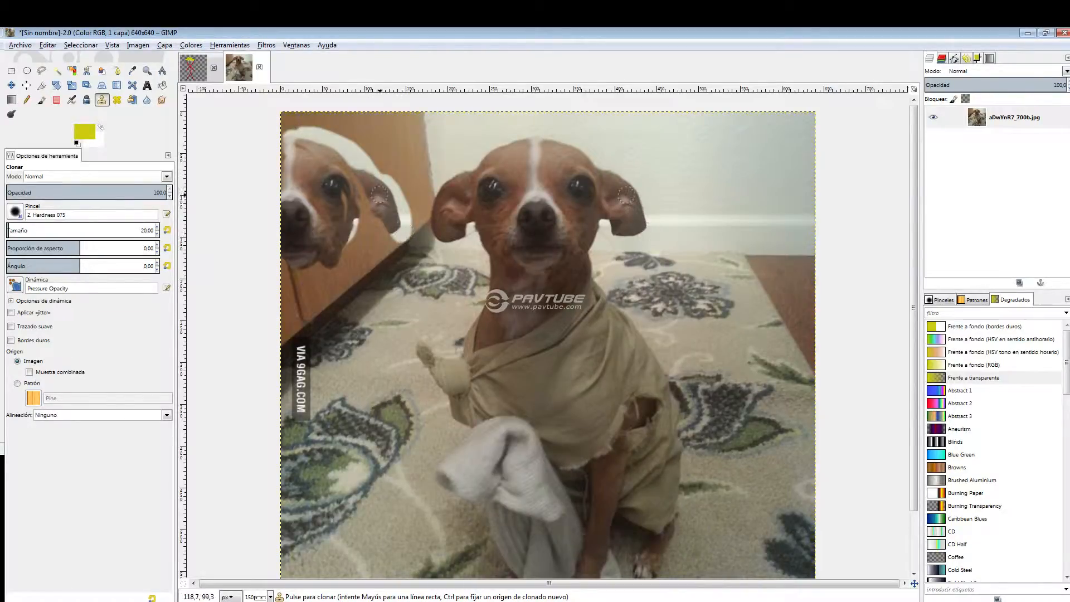
pyautogui.moveTo(393, 234)
pyautogui.mouseDown()
pyautogui.moveTo(343, 159)
pyautogui.moveTo(366, 242)
pyautogui.moveTo(341, 264)
pyautogui.moveTo(357, 231)
pyautogui.moveTo(334, 264)
pyautogui.moveTo(290, 265)
pyautogui.moveTo(393, 227)
pyautogui.mouseUp()
pyautogui.moveTo(294, 151)
pyautogui.mouseDown()
pyautogui.moveTo(276, 131)
pyautogui.moveTo(312, 133)
pyautogui.moveTo(272, 173)
pyautogui.moveTo(285, 149)
pyautogui.moveTo(283, 237)
pyautogui.moveTo(274, 210)
pyautogui.moveTo(281, 275)
pyautogui.moveTo(337, 263)
pyautogui.mouseUp()
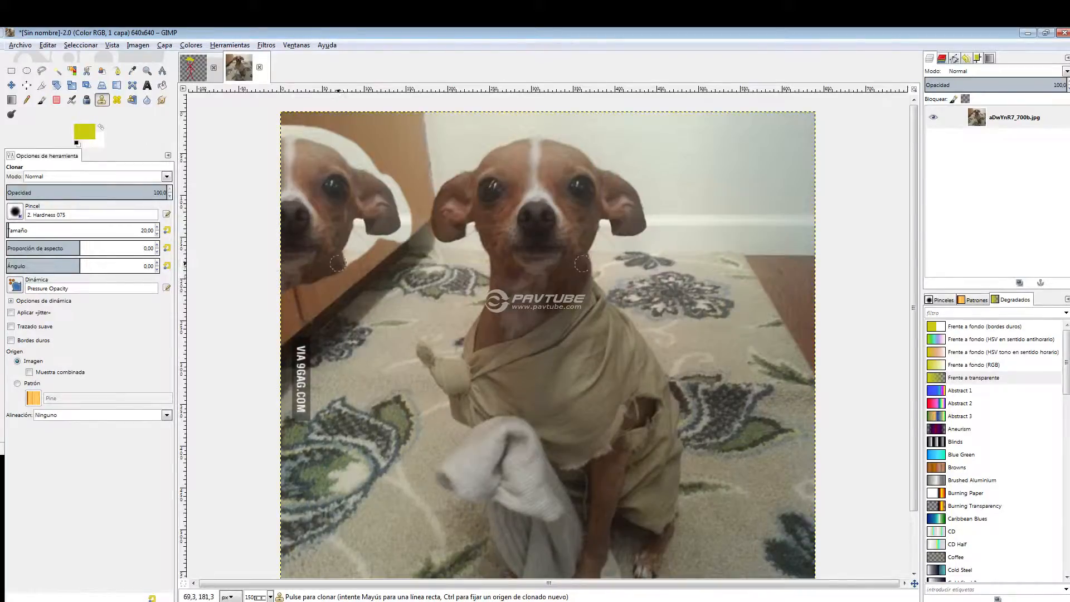
pyautogui.hotkey('ctrl', 'z')
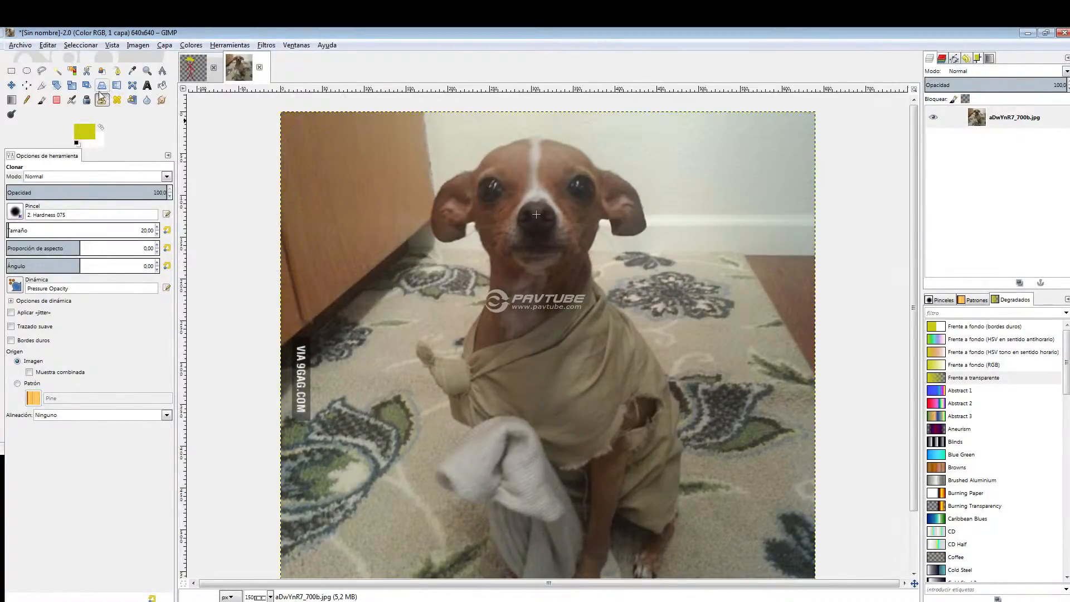
# Activate the Heal tool and sample the dog's forehead between the white stripe and the eye as the healing source.
pyautogui.click(117, 100)
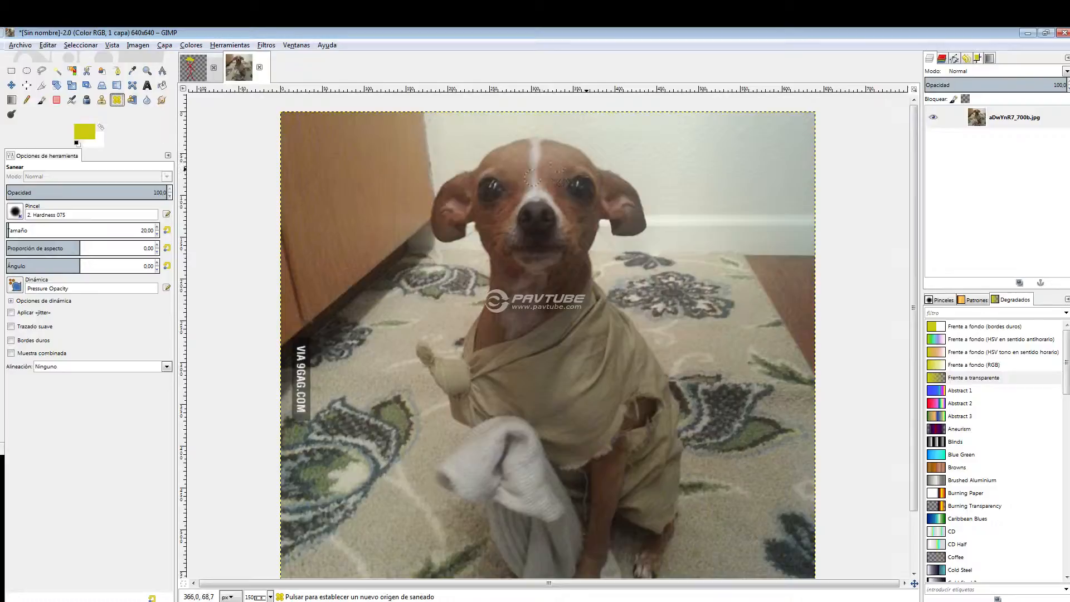
pyautogui.scroll(3, 537, 176)
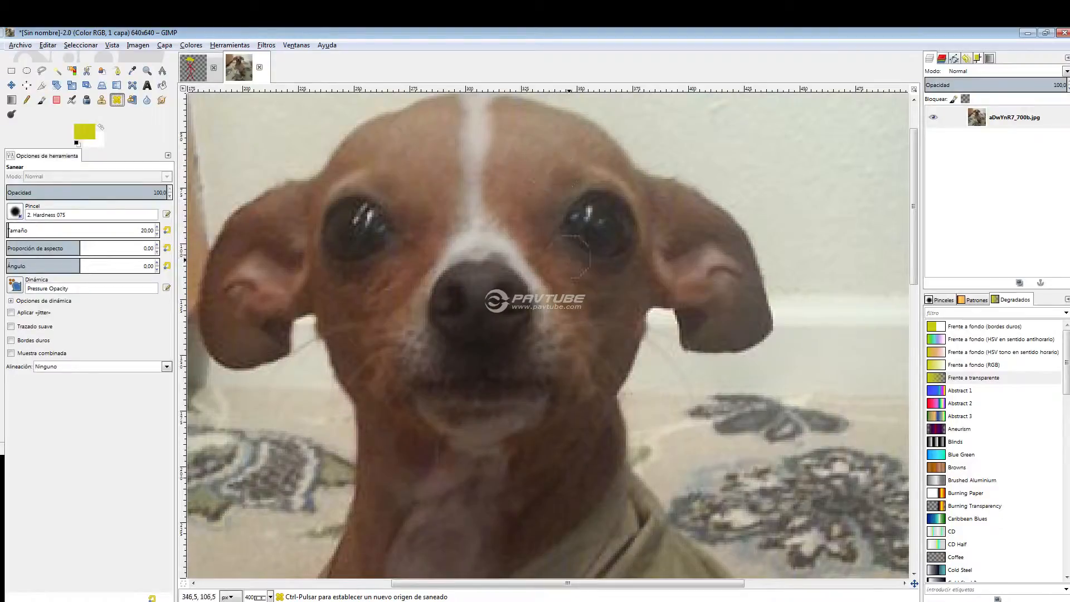
pyautogui.keyDown('ctrl'); pyautogui.click(525, 191); pyautogui.keyUp('ctrl')
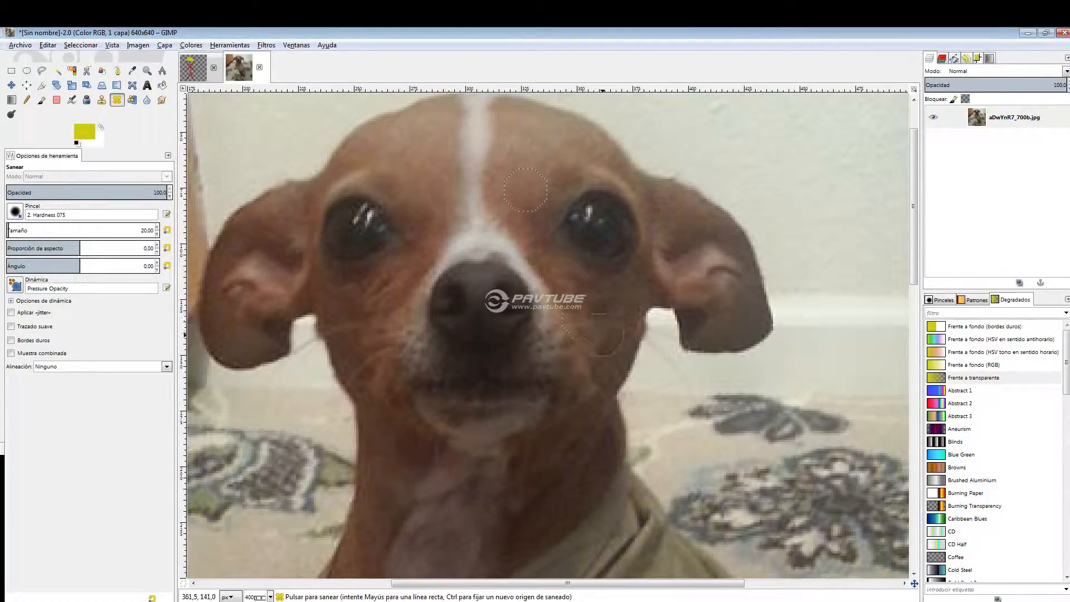
# Heal the dog's cheek beside its muzzle with the forehead sample and undo the stroke.
pyautogui.moveTo(599, 333); pyautogui.dragTo(622, 333)
pyautogui.hotkey('ctrl', 'z')
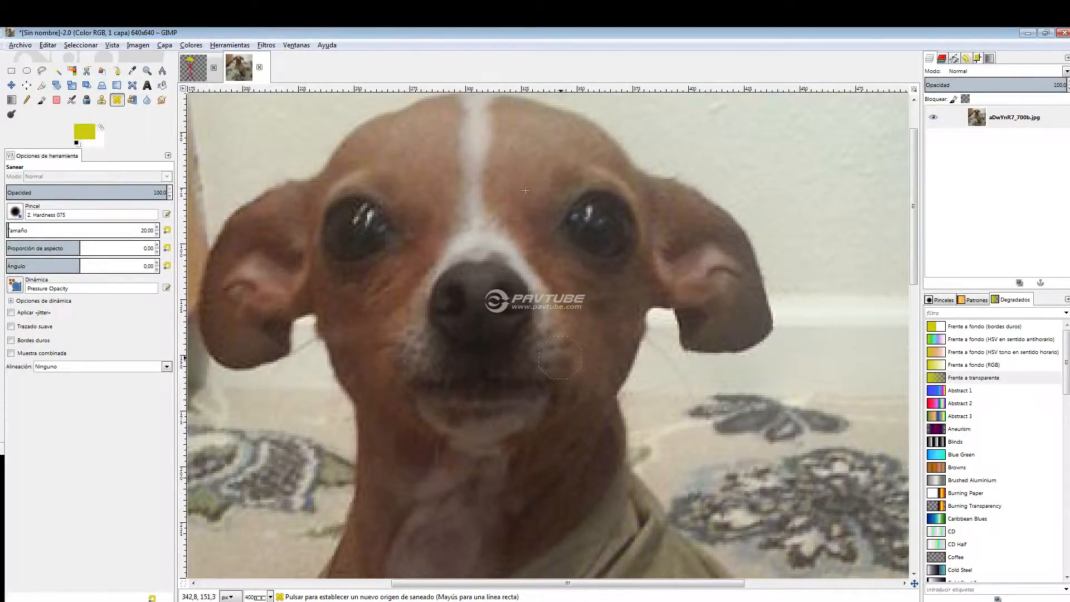
pyautogui.press('-')
pyautogui.press('-')
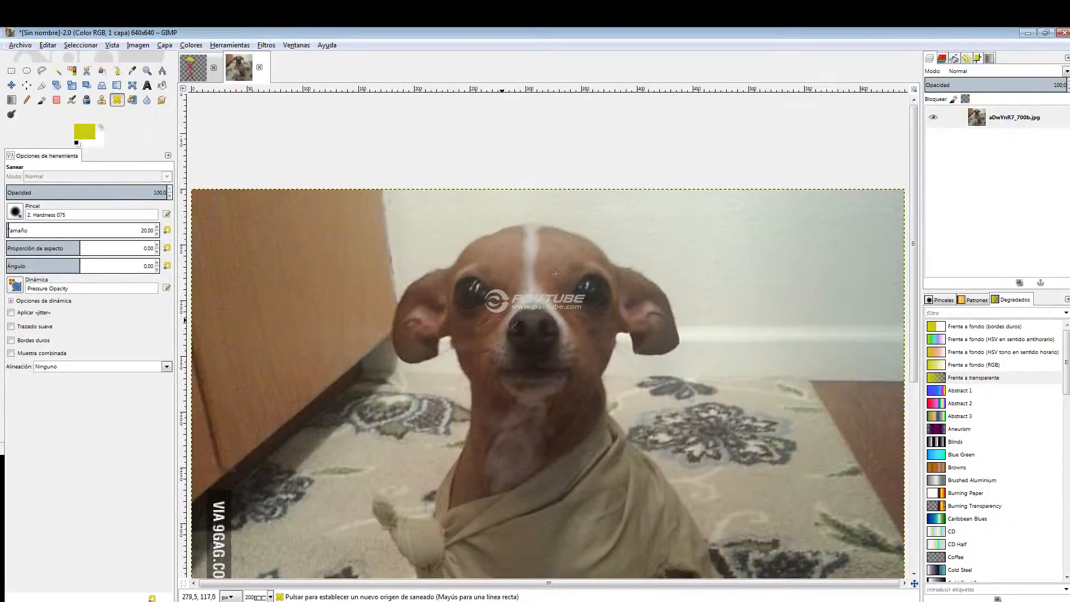
# Heal the edge of the dog's jaw below the ear, using skin samples from its forehead.
pyautogui.press('+')
pyautogui.press('+')
pyautogui.keyDown('ctrl'); pyautogui.click(447, 356); pyautogui.keyUp('ctrl')
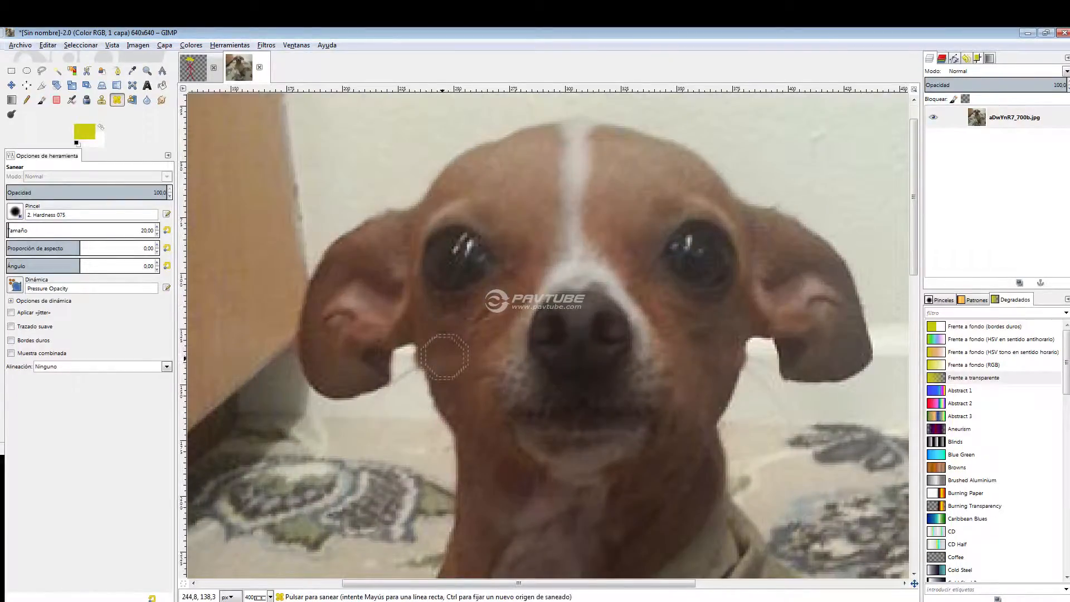
pyautogui.keyDown('ctrl'); pyautogui.click(530, 216); pyautogui.keyUp('ctrl')
pyautogui.click(443, 371)
pyautogui.keyDown('ctrl'); pyautogui.click(449, 359); pyautogui.keyUp('ctrl')
pyautogui.keyDown('ctrl'); pyautogui.click(518, 184); pyautogui.keyUp('ctrl')
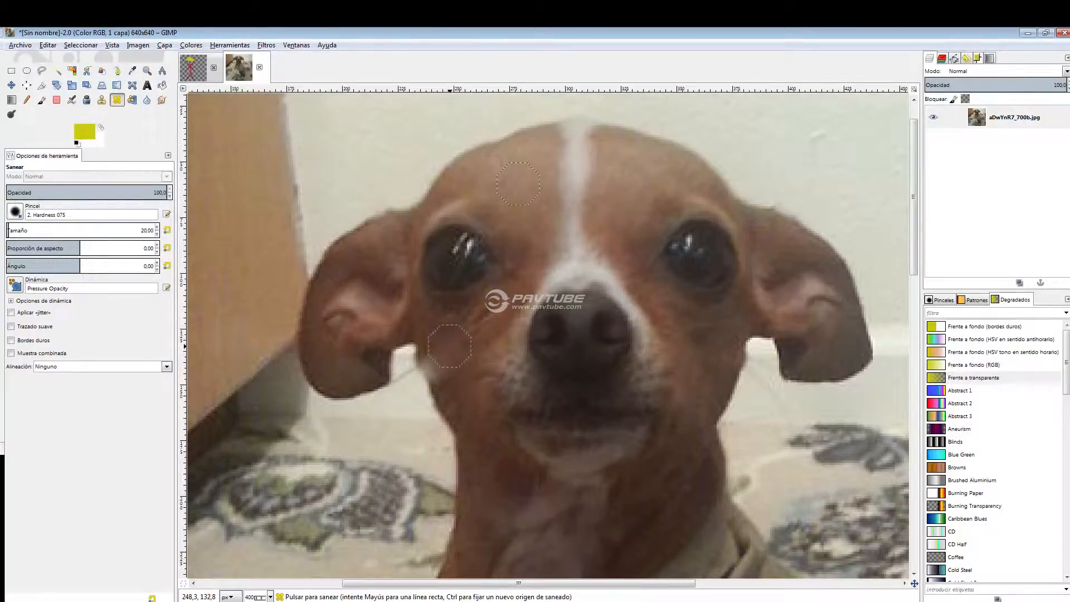
# Heal a spot on the dog's forehead on the other side of the white stripe.
pyautogui.scroll(-2, 705, 288)
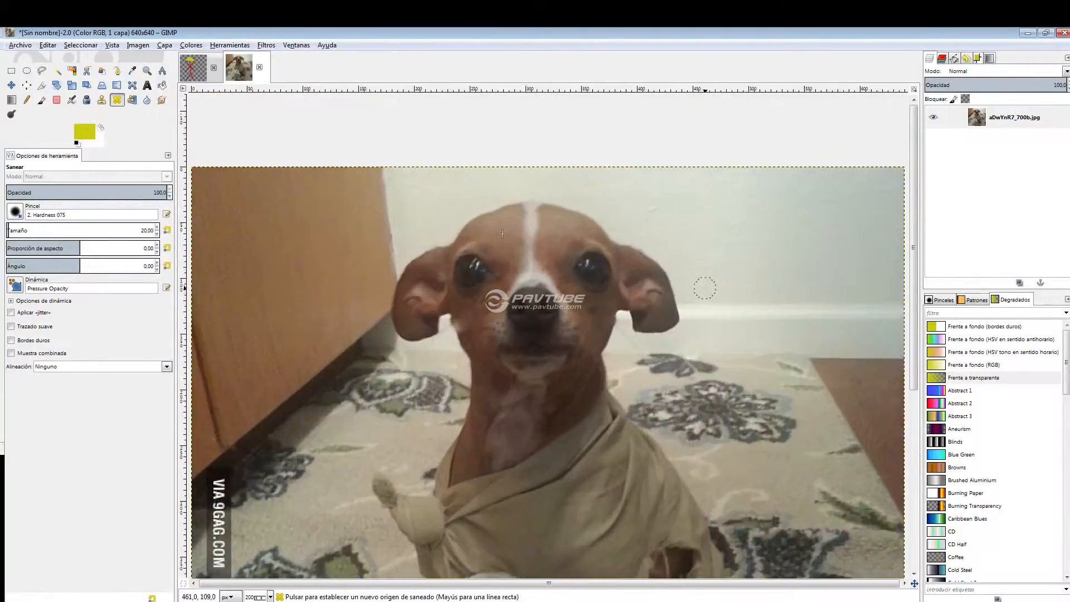
pyautogui.scroll(1, 704, 288)
pyautogui.scroll(2, 432, 311)
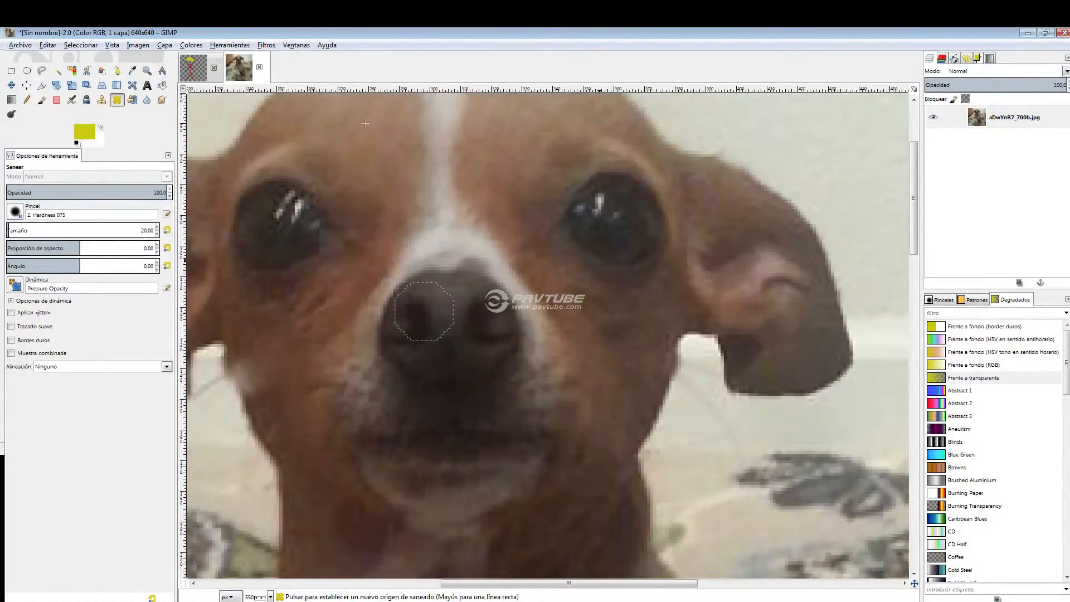
pyautogui.scroll(-1, 606, 256)
pyautogui.scroll(1, 716, 188)
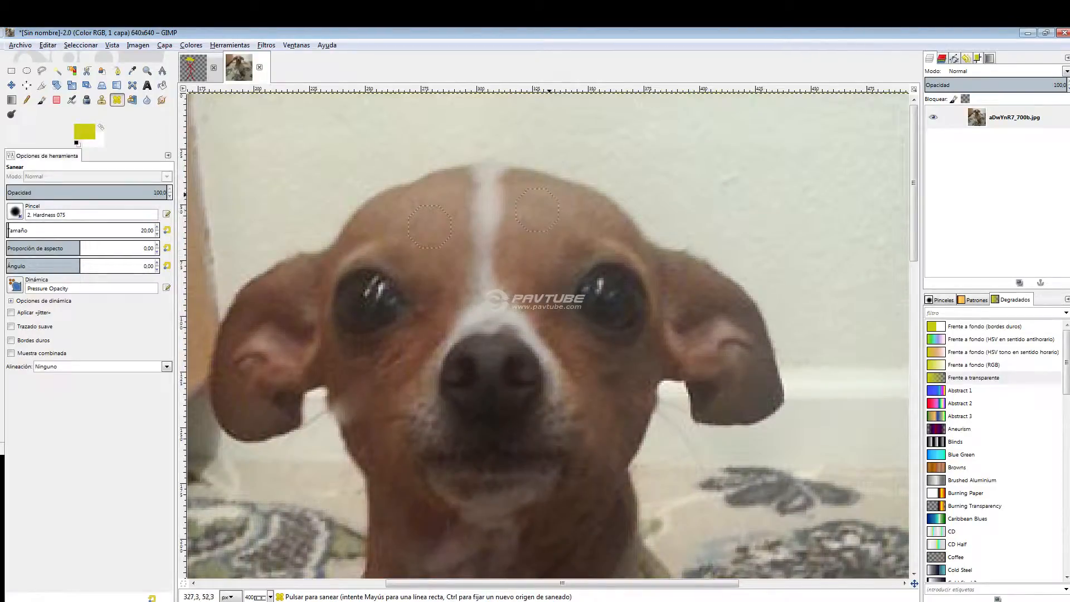
pyautogui.keyDown('ctrl'); pyautogui.click(540, 211); pyautogui.keyUp('ctrl')
# Heal over the dog's eye on the right side of the photo, using skin samples from its neck and the area beside its nose.
pyautogui.scroll(-3, 582, 361)
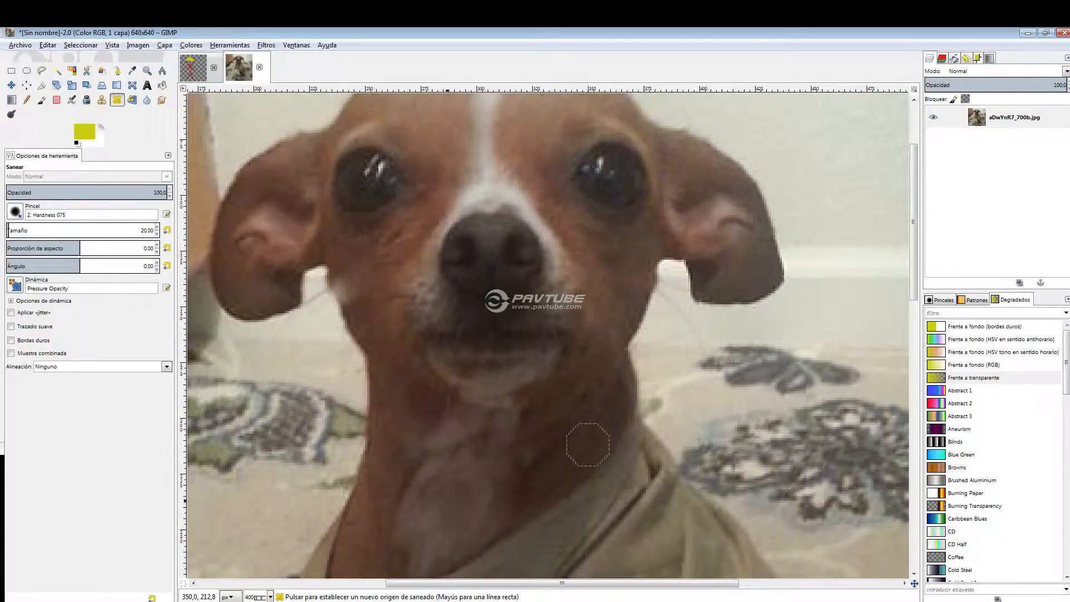
pyautogui.keyDown('ctrl'); pyautogui.click(384, 474); pyautogui.keyUp('ctrl')
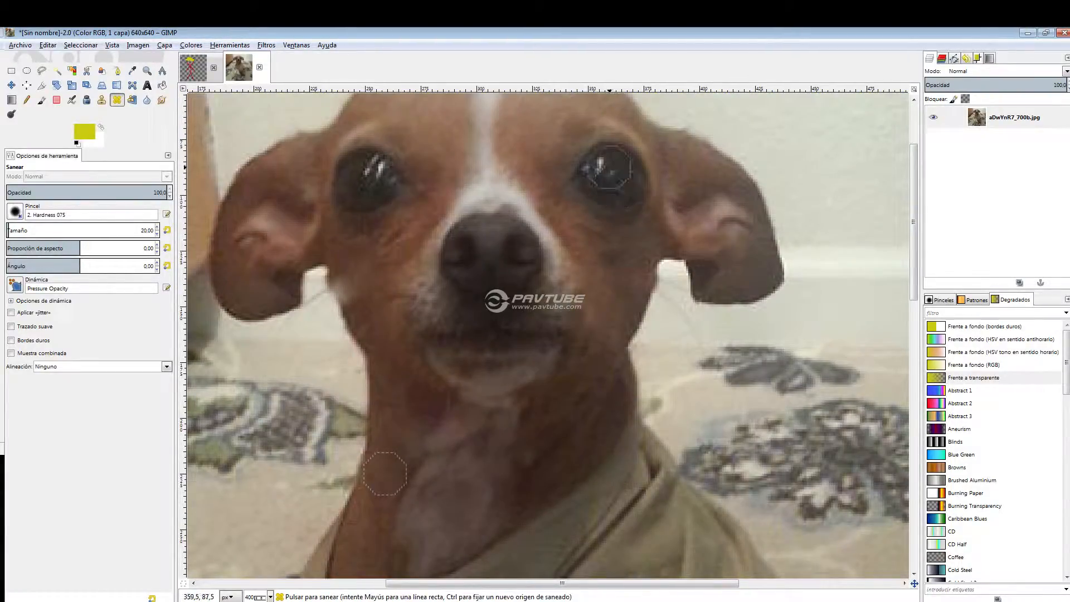
pyautogui.moveTo(609, 159)
pyautogui.mouseDown()
pyautogui.moveTo(637, 183)
pyautogui.moveTo(619, 199)
pyautogui.moveTo(594, 194)
pyautogui.moveTo(582, 177)
pyautogui.moveTo(598, 167)
pyautogui.moveTo(620, 179)
pyautogui.moveTo(609, 148)
pyautogui.moveTo(588, 169)
pyautogui.moveTo(627, 220)
pyautogui.moveTo(637, 196)
pyautogui.moveTo(614, 141)
pyautogui.moveTo(598, 199)
pyautogui.mouseUp()
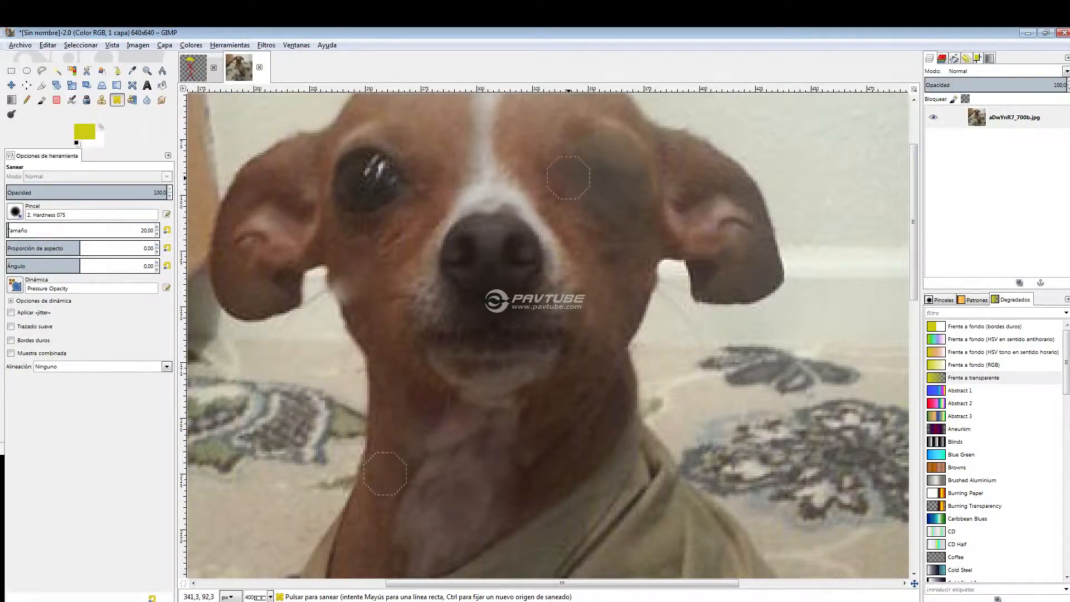
pyautogui.moveTo(638, 184); pyautogui.dragTo(623, 198)
pyautogui.keyDown('ctrl'); pyautogui.click(419, 215); pyautogui.keyUp('ctrl')
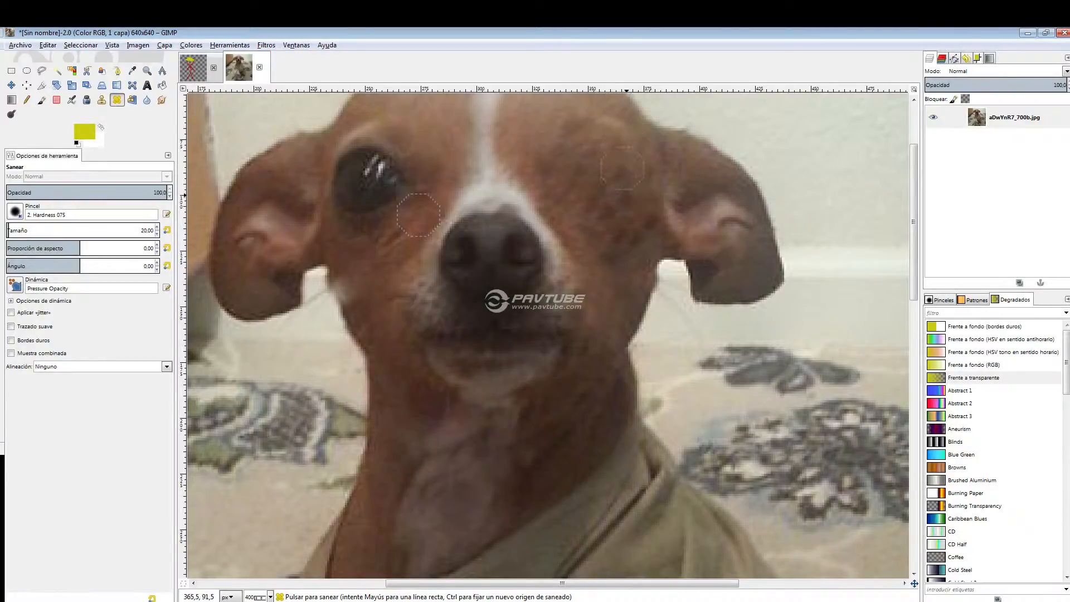
# Examine the healed eye area on the dog's face at several magnifications.
pyautogui.scroll(-2, 630, 204)
pyautogui.scroll(-1, 628, 204)
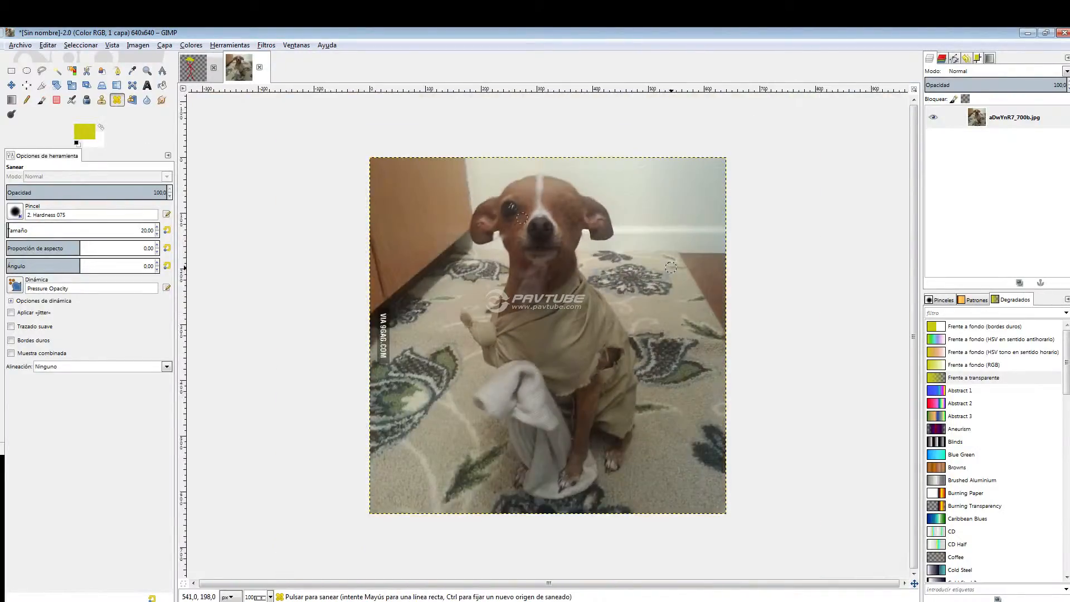
pyautogui.scroll(3, 671, 269)
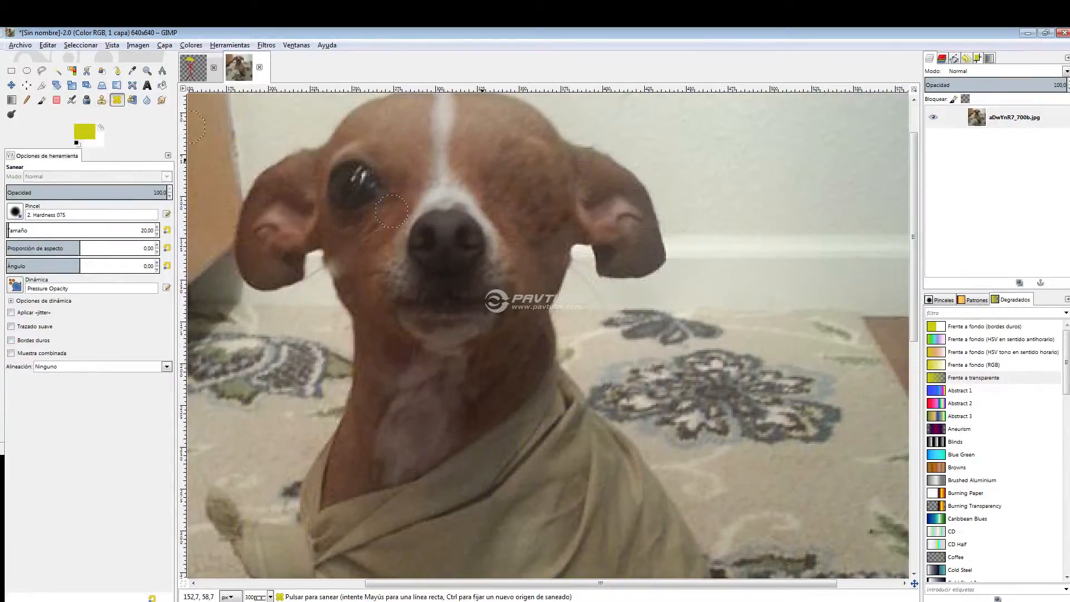
pyautogui.scroll(-1, 413, 424)
pyautogui.press('1')
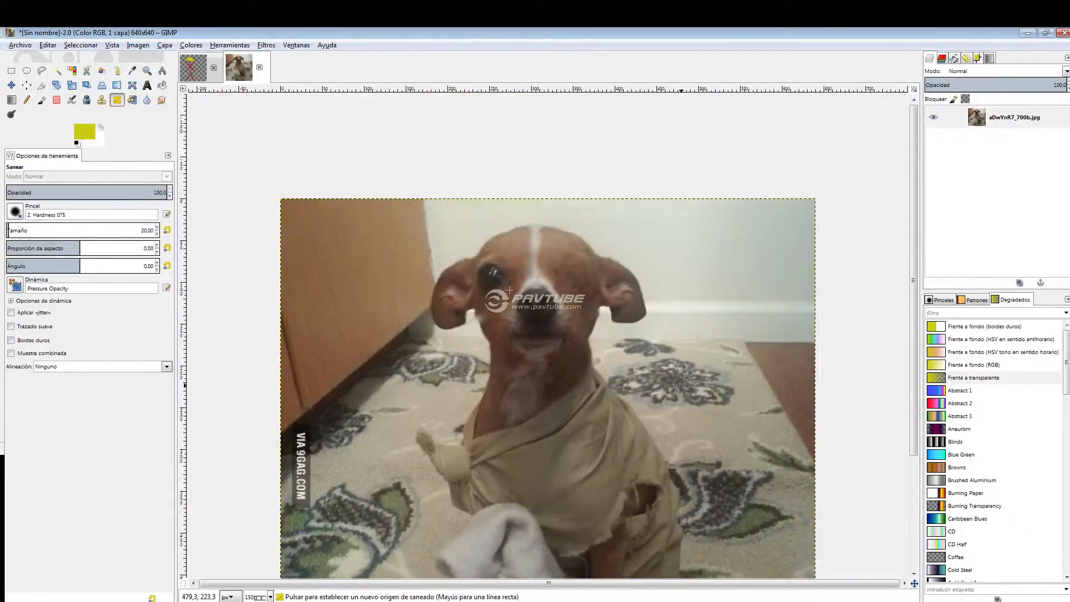
pyautogui.scroll(1, 679, 375)
pyautogui.scroll(1, 686, 370)
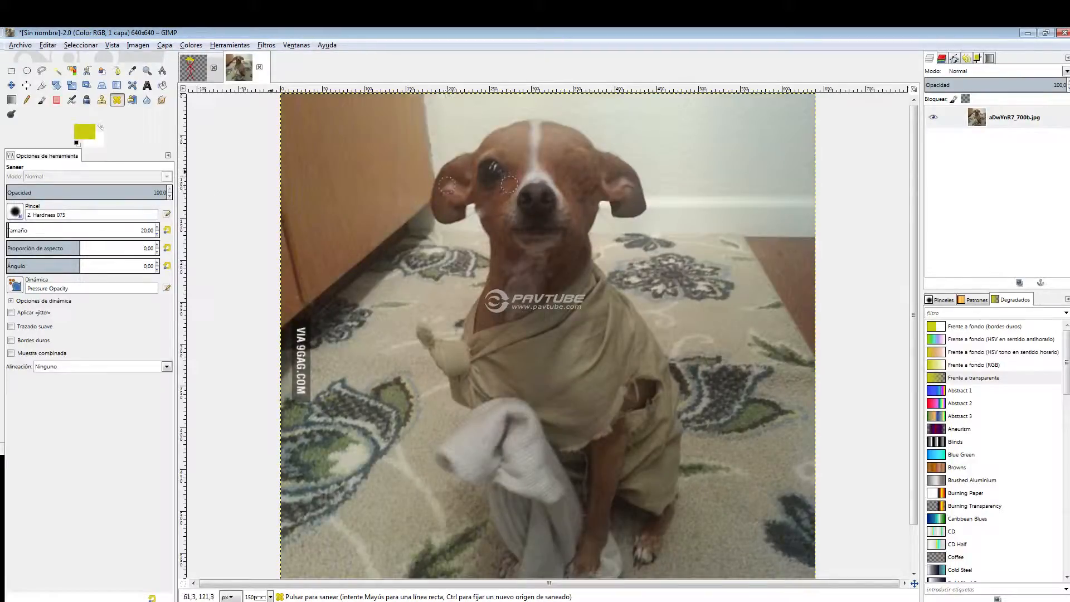
# Blur the edge of the dog's jaw and neck against the carpet with the Blur tool.
pyautogui.click(150, 100)
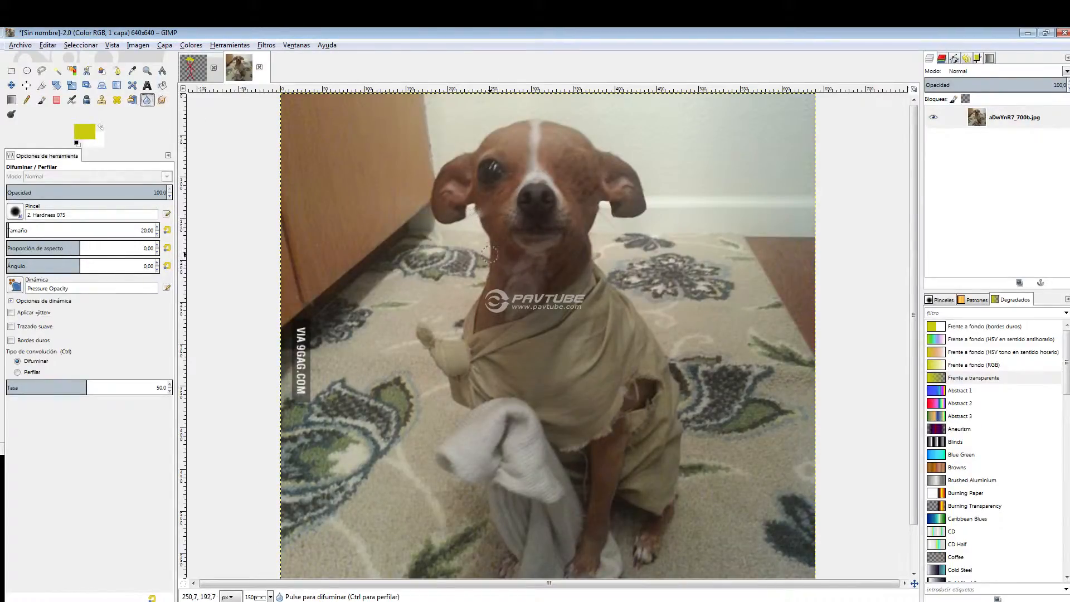
pyautogui.scroll(6, 489, 254)
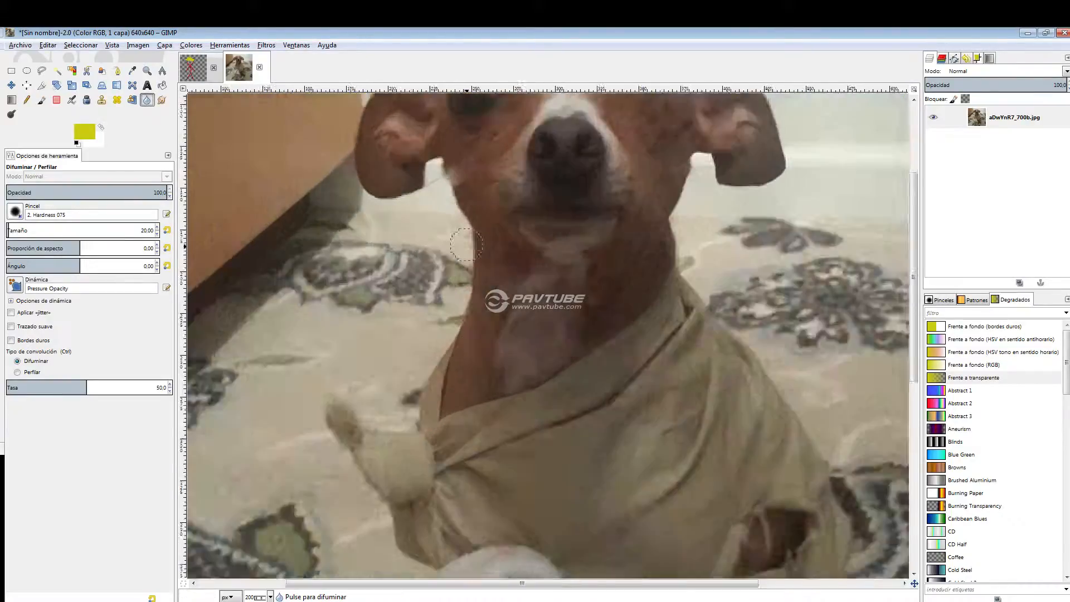
pyautogui.scroll(-4, 480, 234)
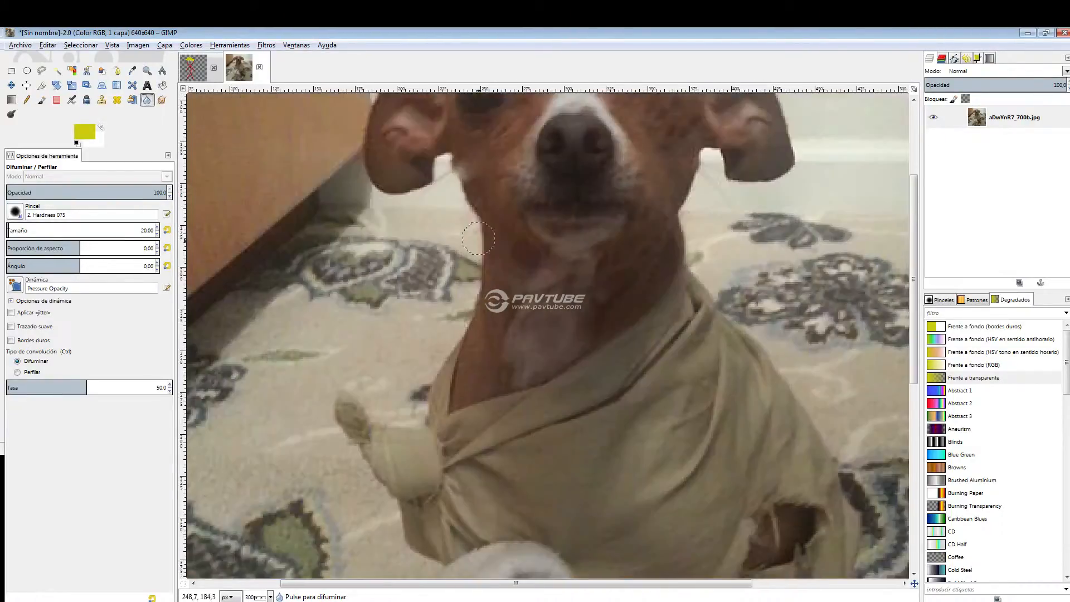
pyautogui.click(486, 234)
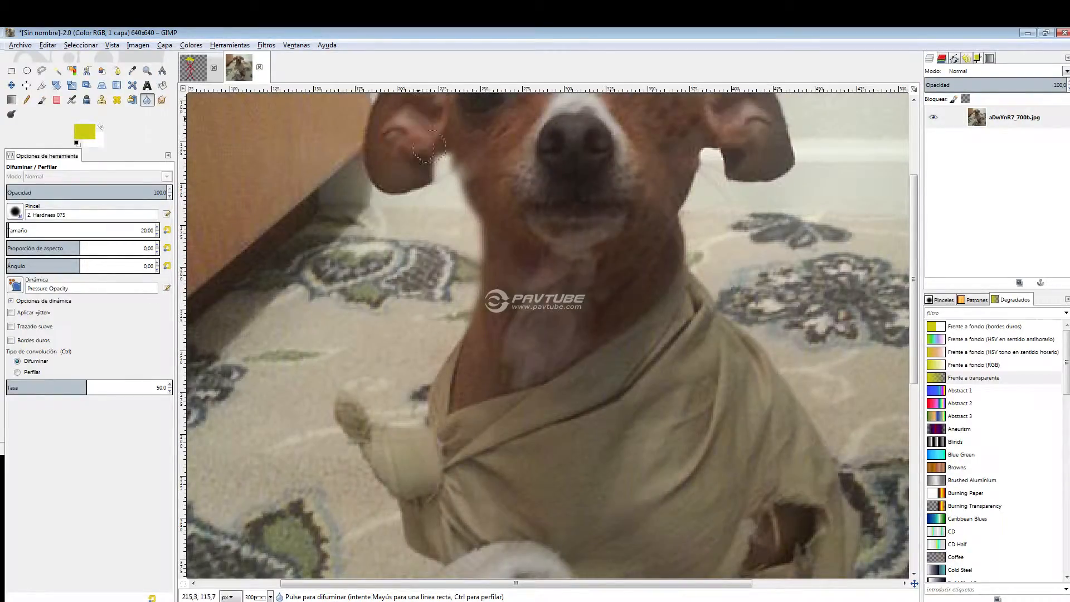
# Delete the dog photo layer and create a new 640 × 640 px transparent layer.
pyautogui.rightClick(1003, 121)
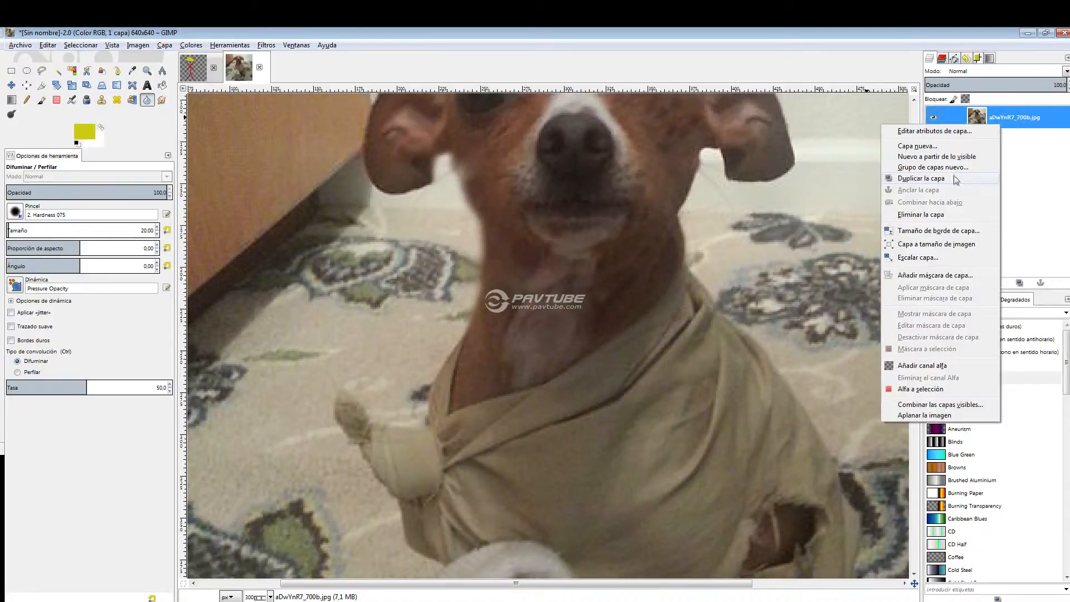
pyautogui.click(937, 215)
pyautogui.rightClick(1014, 166)
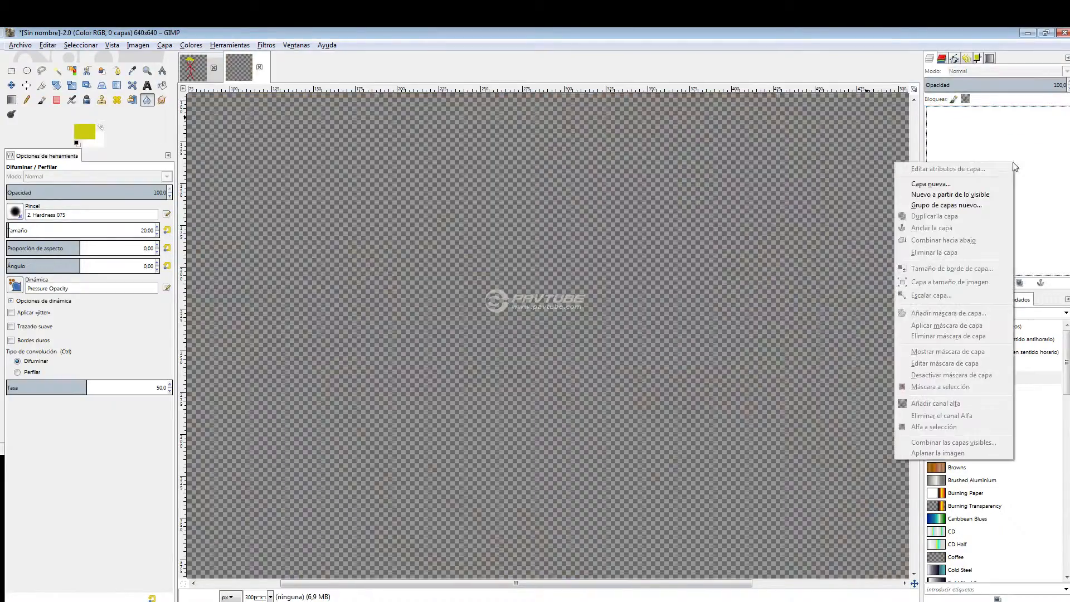
pyautogui.click(967, 184)
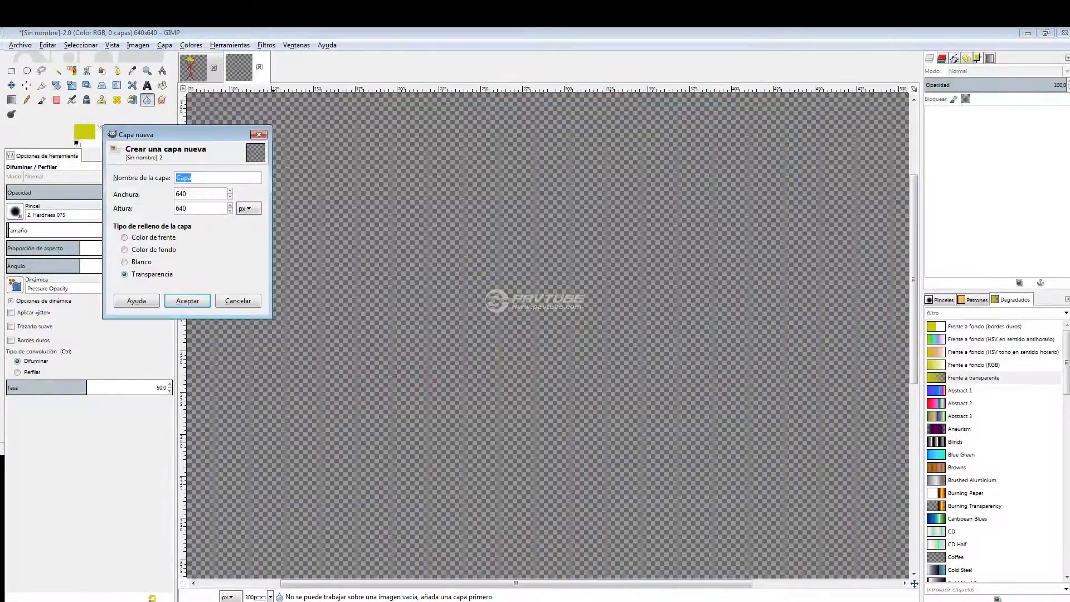
pyautogui.click(187, 300)
# Paint a yellow patch on the new layer and a green (2dcb10) patch overlapping its lower edge with the Paintbrush.
pyautogui.click(42, 100)
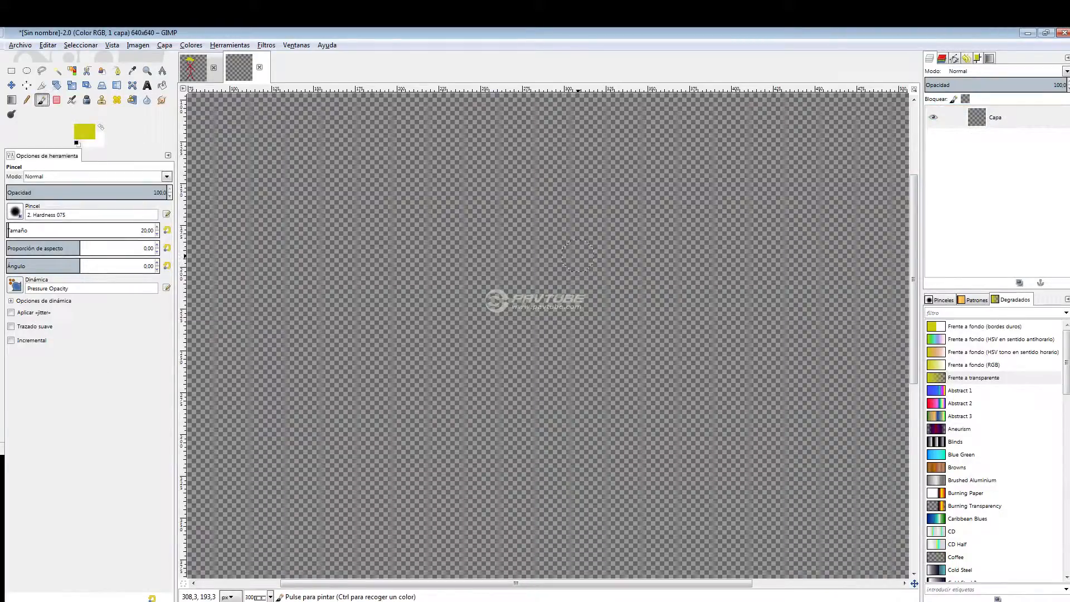
pyautogui.moveTo(571, 223)
pyautogui.mouseDown()
pyautogui.moveTo(435, 228)
pyautogui.moveTo(557, 256)
pyautogui.moveTo(565, 276)
pyautogui.moveTo(440, 279)
pyautogui.moveTo(630, 268)
pyautogui.moveTo(635, 278)
pyautogui.mouseUp()
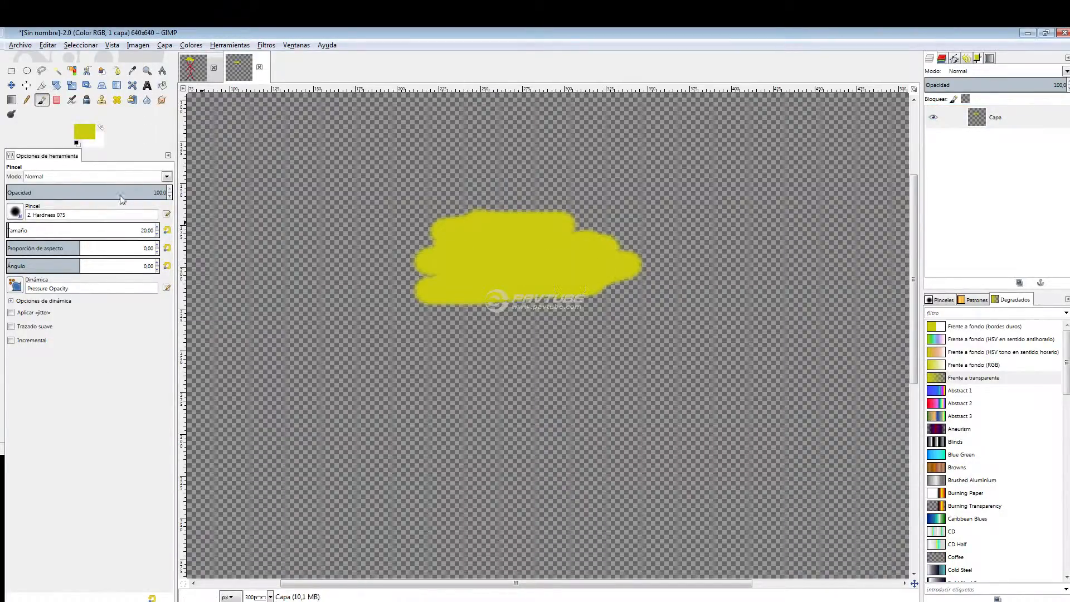
pyautogui.click(89, 135)
pyautogui.click(305, 185)
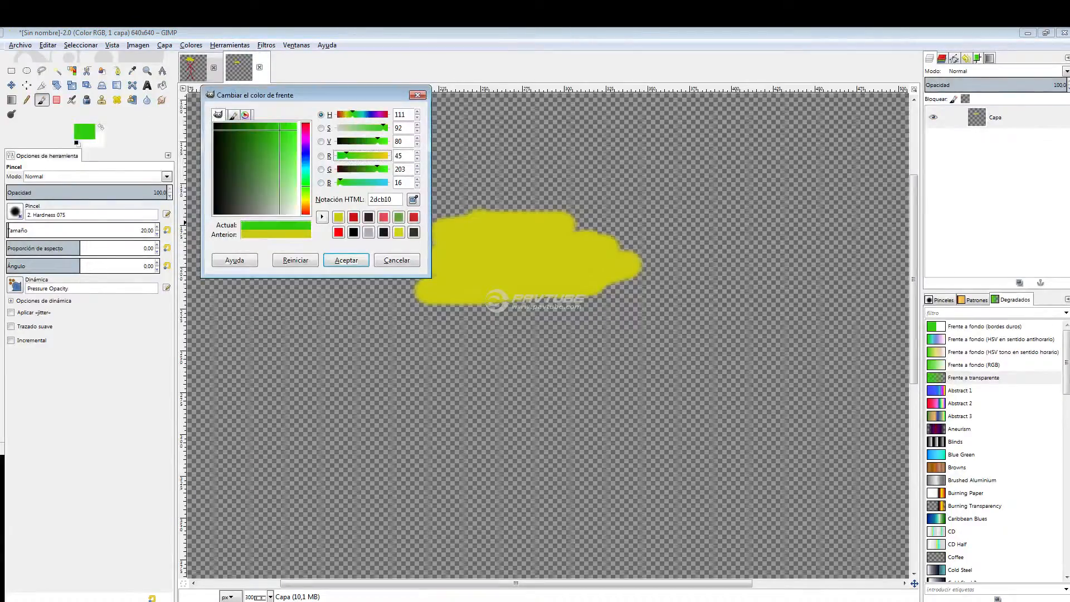
pyautogui.click(346, 260)
pyautogui.moveTo(462, 290)
pyautogui.mouseDown()
pyautogui.moveTo(585, 293)
pyautogui.moveTo(413, 304)
pyautogui.moveTo(647, 359)
pyautogui.mouseUp()
# Blur the boundary between the yellow and green patches and switch the convolution type to Sharpen.
pyautogui.click(147, 100)
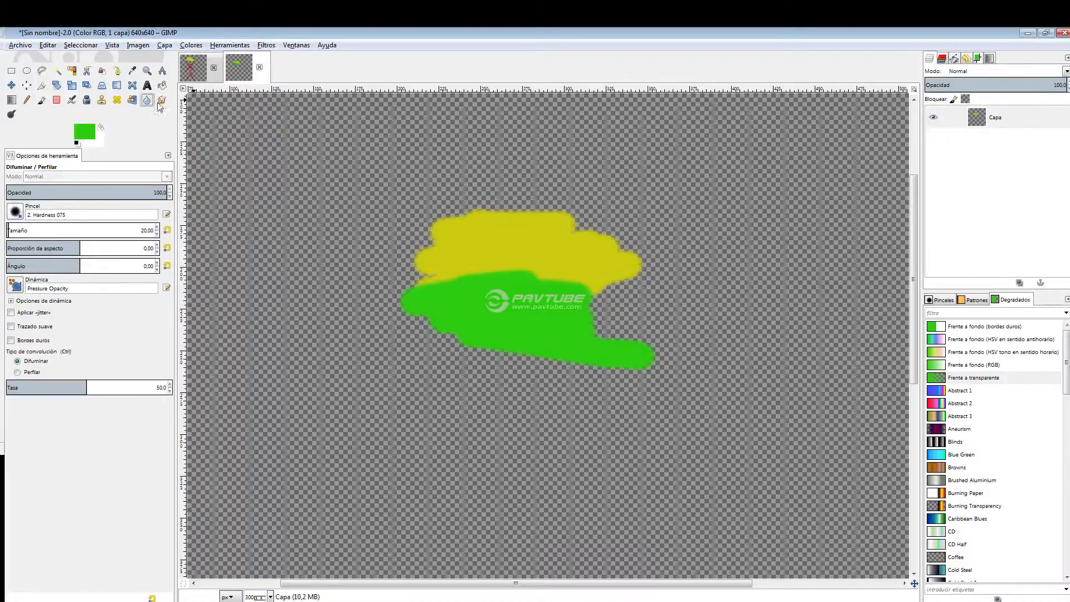
pyautogui.moveTo(417, 271); pyautogui.dragTo(433, 278)
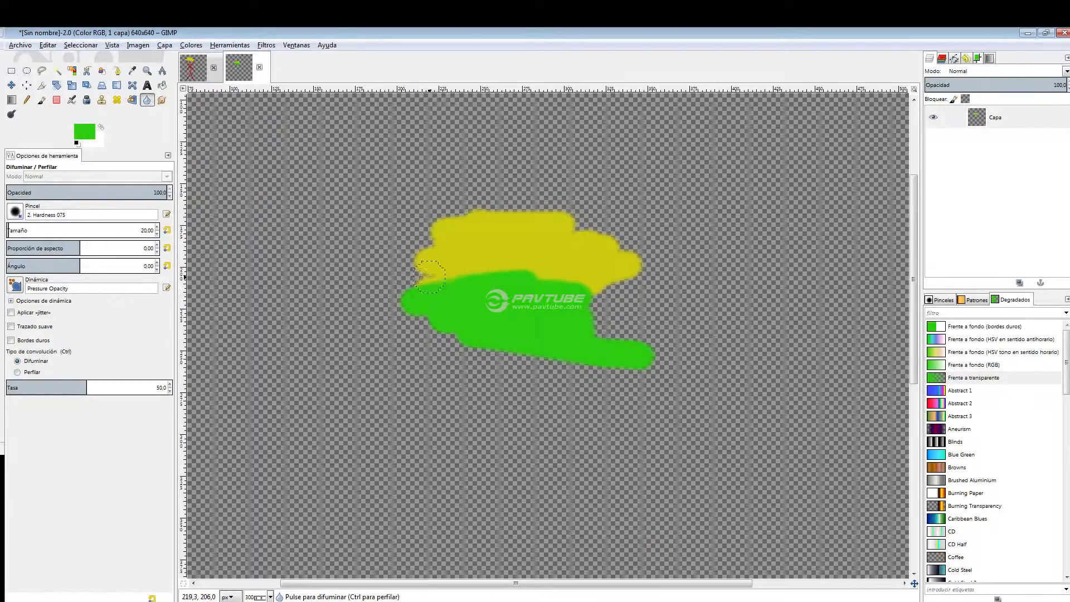
pyautogui.moveTo(518, 272)
pyautogui.mouseDown()
pyautogui.moveTo(439, 280)
pyautogui.moveTo(552, 273)
pyautogui.mouseUp()
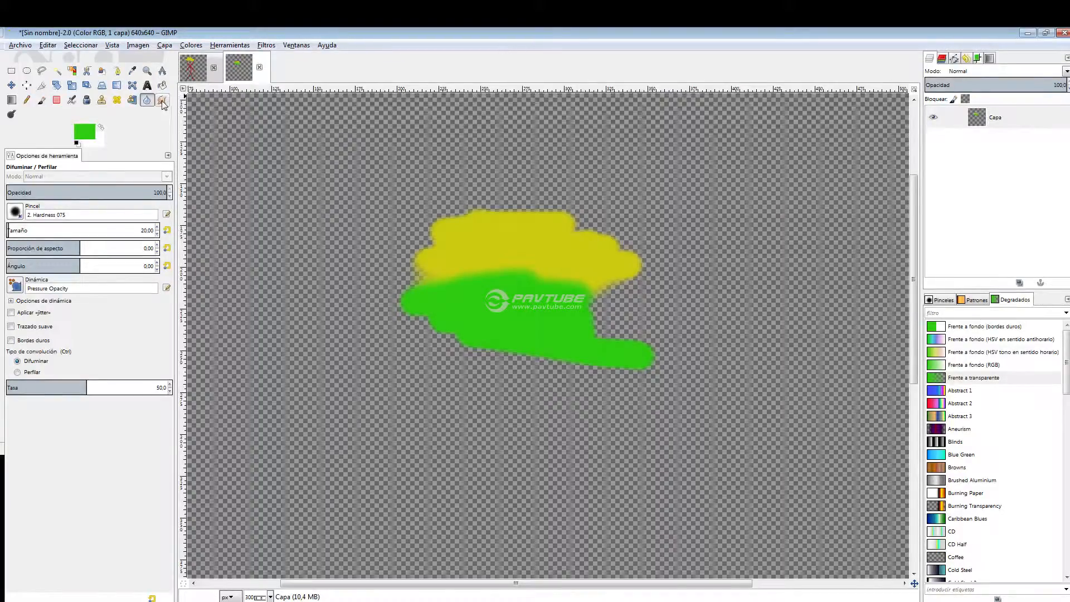
pyautogui.click(32, 372)
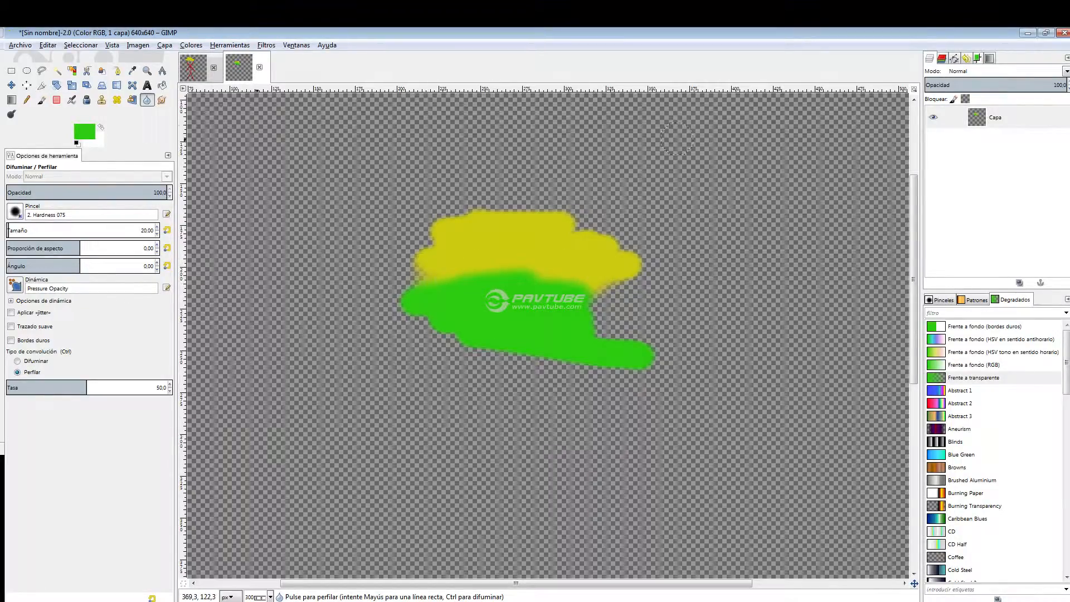
# Smudge the green and yellow paint together along their shared boundary.
pyautogui.click(162, 101)
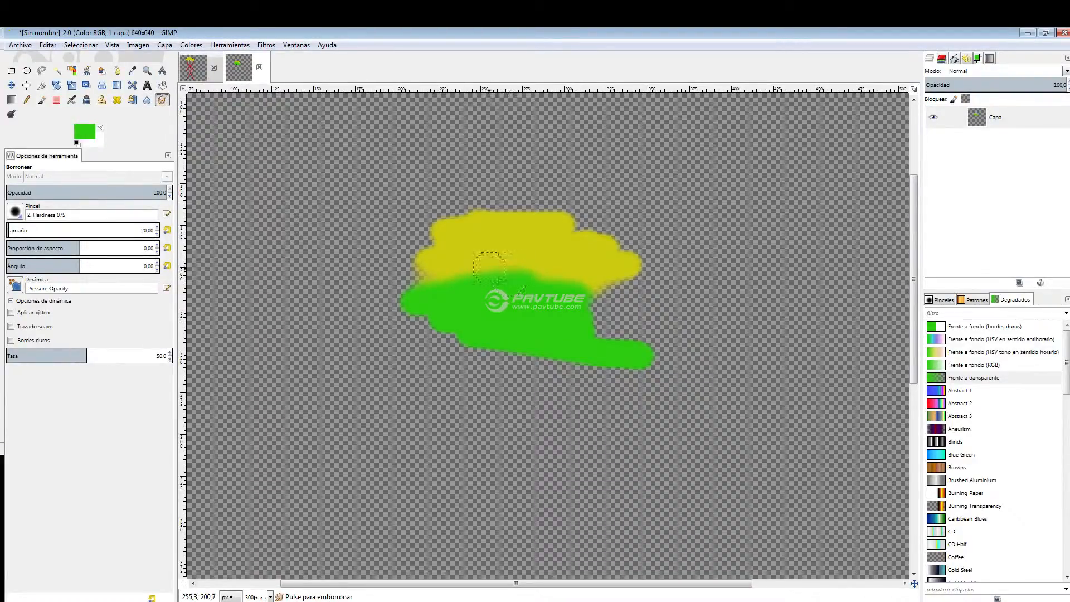
pyautogui.moveTo(437, 291)
pyautogui.mouseDown()
pyautogui.moveTo(475, 251)
pyautogui.moveTo(471, 290)
pyautogui.moveTo(491, 263)
pyautogui.moveTo(526, 288)
pyautogui.moveTo(573, 268)
pyautogui.moveTo(582, 303)
pyautogui.mouseUp()
pyautogui.moveTo(465, 302)
pyautogui.mouseDown()
pyautogui.moveTo(438, 269)
pyautogui.moveTo(522, 267)
pyautogui.moveTo(574, 297)
pyautogui.moveTo(611, 290)
pyautogui.mouseUp()
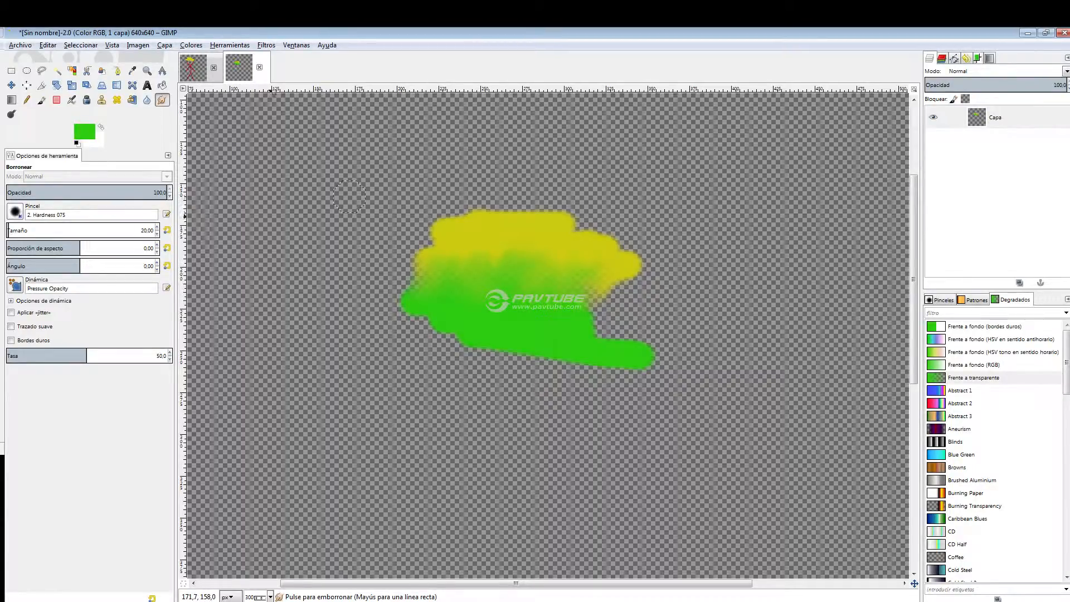
# Dodge the upper yellow paint and burn the lower green paint, with the range on midtones.
pyautogui.click(12, 115)
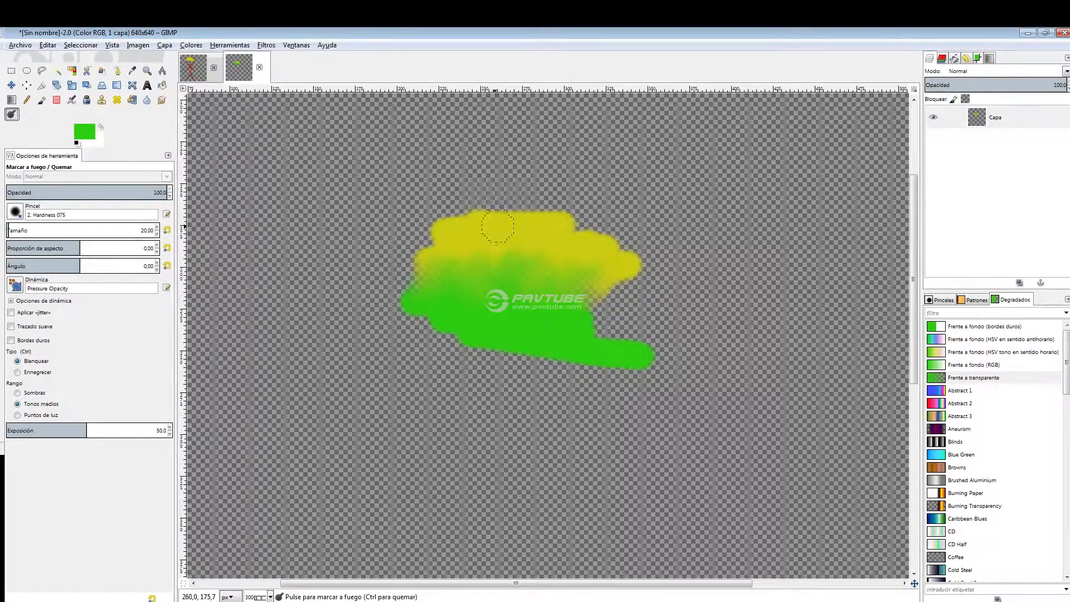
pyautogui.moveTo(469, 228)
pyautogui.mouseDown()
pyautogui.moveTo(559, 222)
pyautogui.moveTo(455, 220)
pyautogui.moveTo(582, 236)
pyautogui.moveTo(460, 230)
pyautogui.moveTo(623, 232)
pyautogui.moveTo(447, 227)
pyautogui.moveTo(634, 247)
pyautogui.moveTo(435, 230)
pyautogui.mouseUp()
pyautogui.click(18, 372)
pyautogui.moveTo(462, 340)
pyautogui.mouseDown()
pyautogui.moveTo(440, 327)
pyautogui.moveTo(582, 344)
pyautogui.moveTo(458, 307)
pyautogui.moveTo(402, 312)
pyautogui.moveTo(656, 353)
pyautogui.moveTo(432, 312)
pyautogui.moveTo(613, 355)
pyautogui.moveTo(456, 327)
pyautogui.mouseUp()
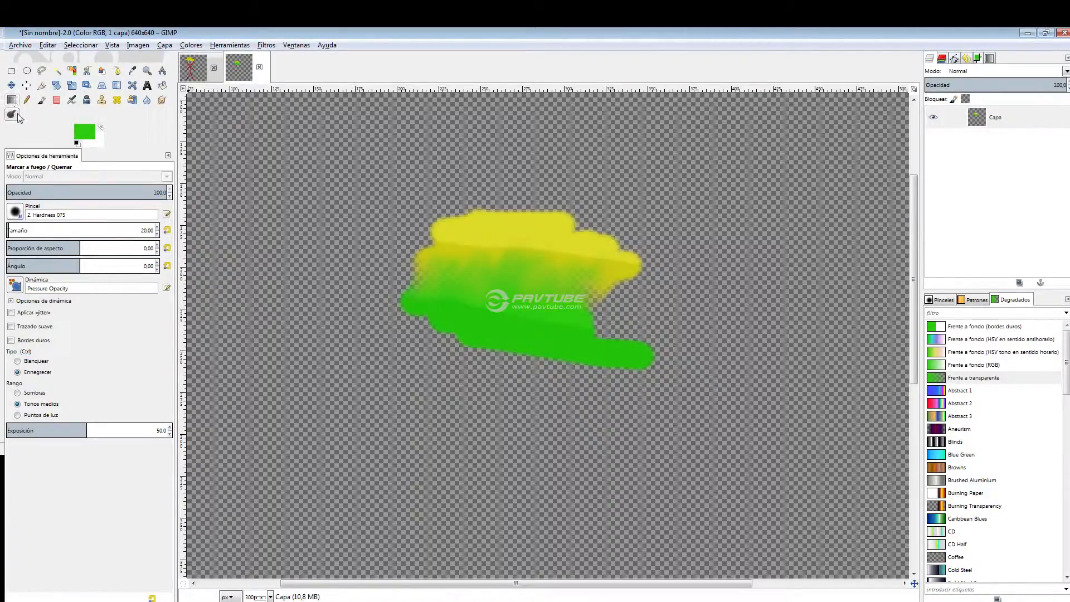
# Apply Sharpen strokes over the green and yellow paint.
pyautogui.click(147, 99)
pyautogui.moveTo(411, 297)
pyautogui.mouseDown()
pyautogui.moveTo(467, 309)
pyautogui.moveTo(504, 301)
pyautogui.moveTo(474, 297)
pyautogui.mouseUp()
pyautogui.moveTo(512, 229)
pyautogui.mouseDown()
pyautogui.moveTo(474, 248)
pyautogui.moveTo(524, 250)
pyautogui.mouseUp()
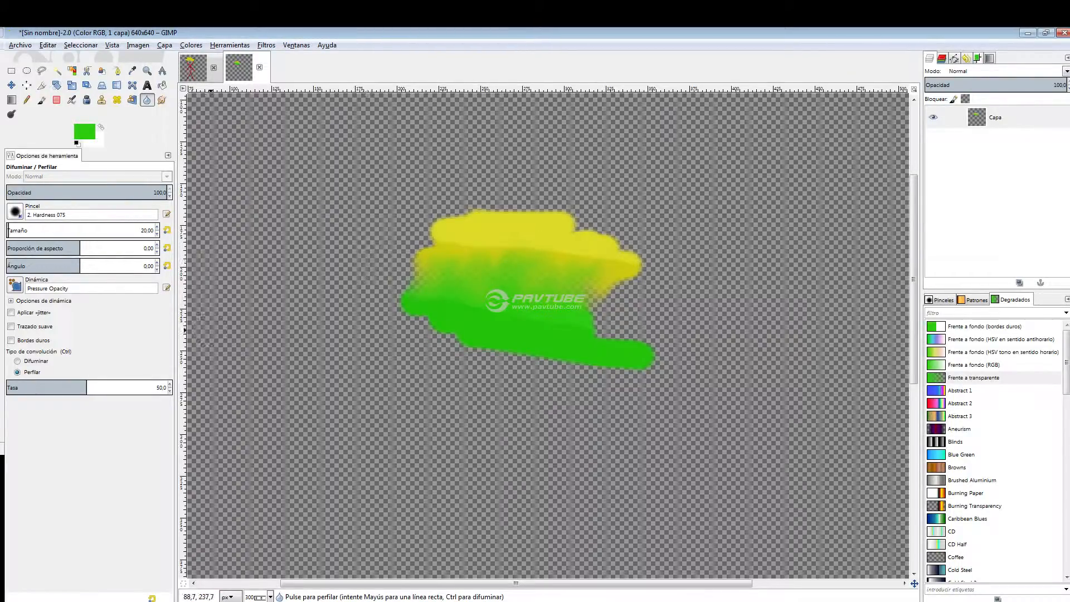
# Set the Dodge/Burn exposure to 17.6 and opacity to 79.6, and burn the lower green paint.
pyautogui.click(11, 115)
pyautogui.moveTo(70, 433); pyautogui.dragTo(44, 430)
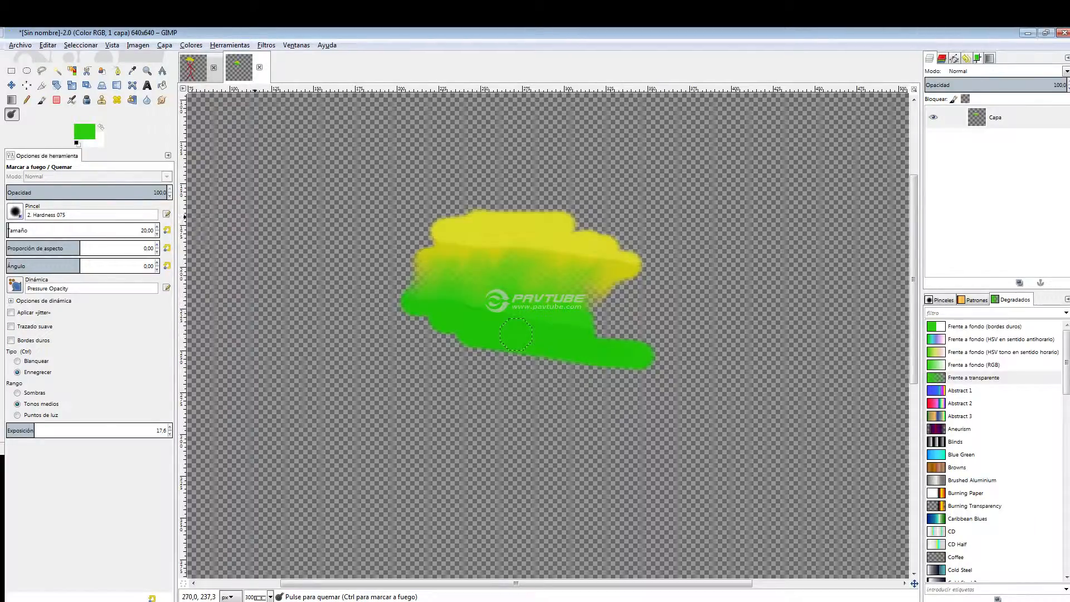
pyautogui.moveTo(134, 192); pyautogui.dragTo(78, 193)
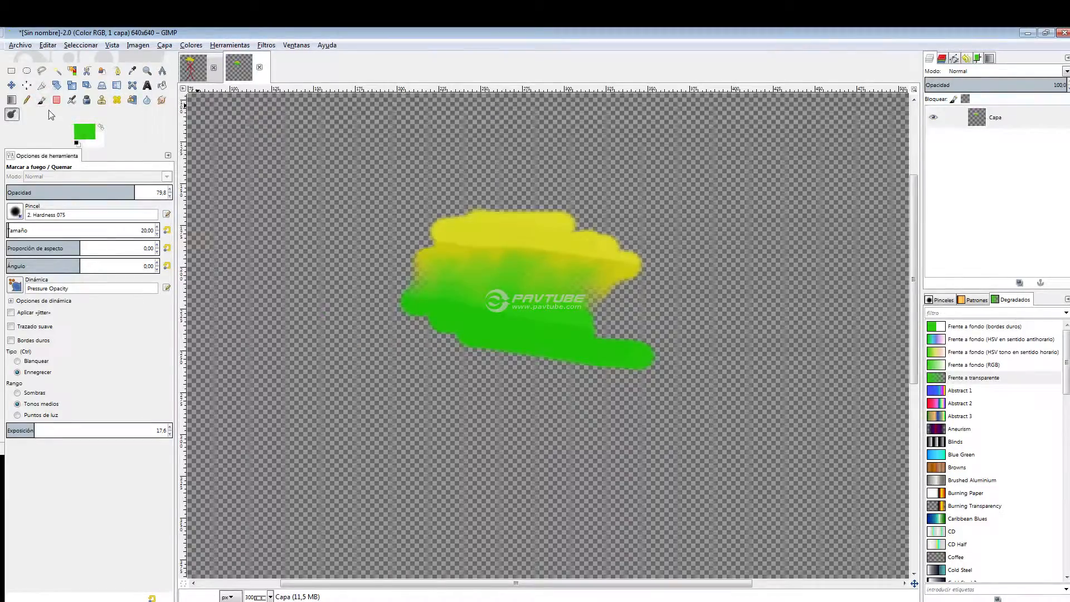
# Fill the transparent area around the painted patches with the green foreground color using Bucket Fill.
pyautogui.click(162, 85)
pyautogui.click(372, 145)
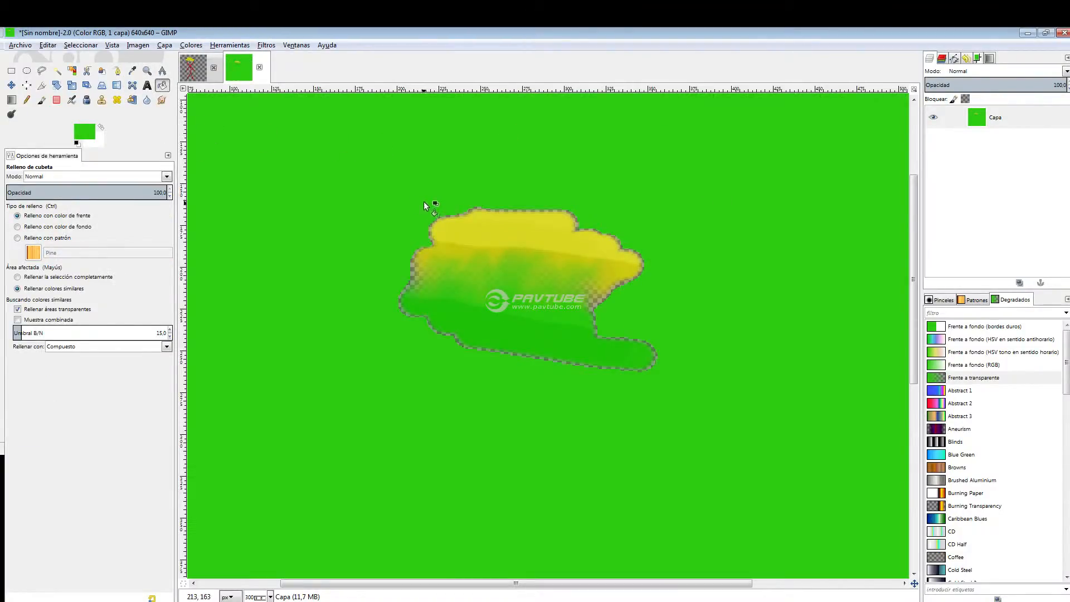
# Blend a linear green "Frente a transparente" gradient horizontally across the whole green layer, from left to right.
pyautogui.scroll(-3, 456, 254)
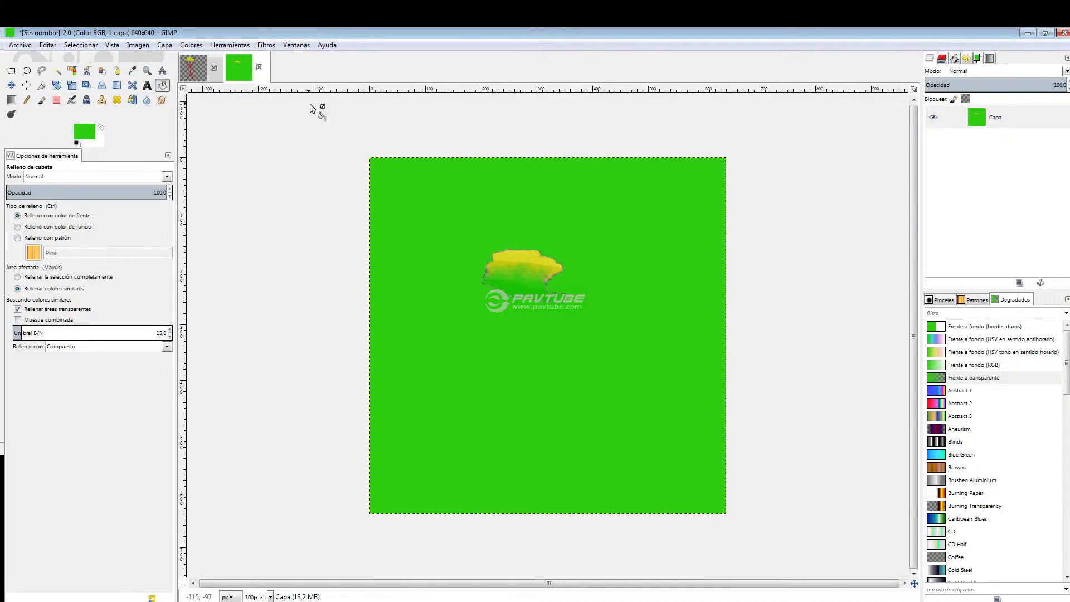
pyautogui.click(25, 101)
pyautogui.click(11, 100)
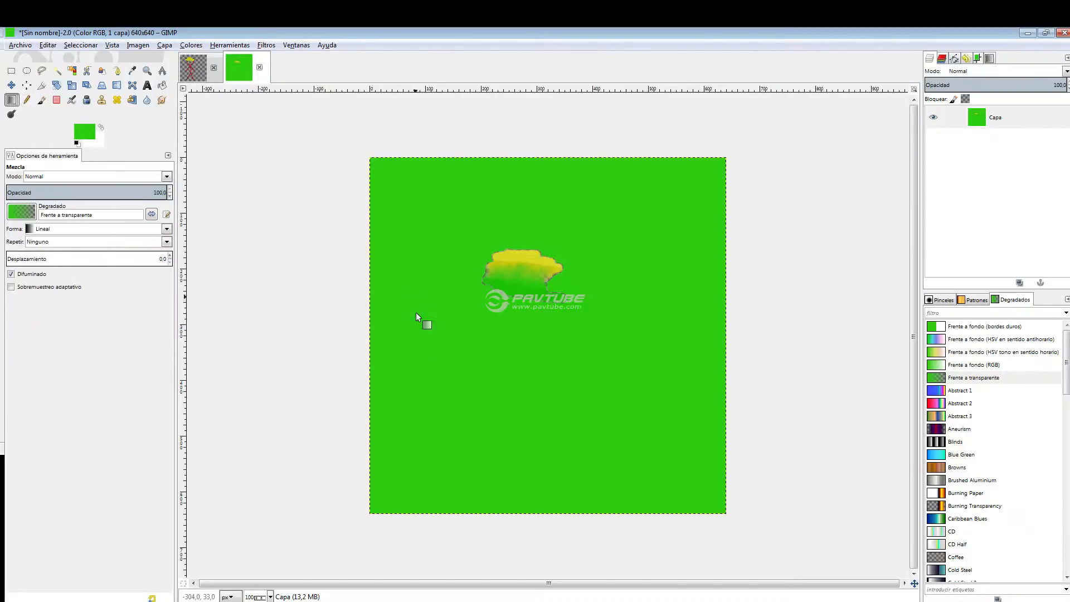
pyautogui.moveTo(296, 302); pyautogui.dragTo(759, 306)
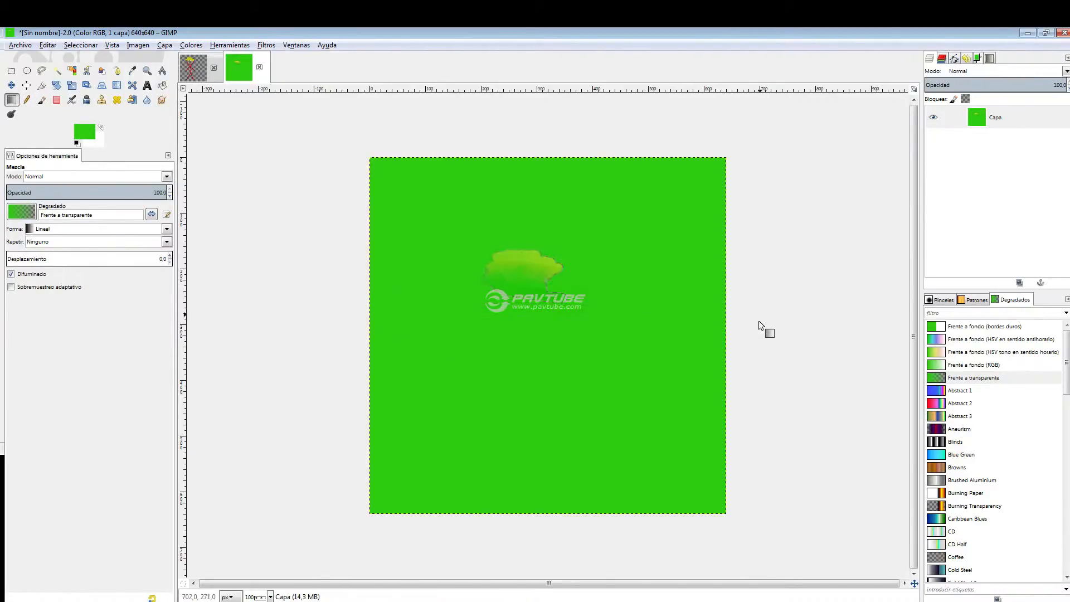
# Add a new transparent layer and blend a linear black "Frente a transparente" gradient across it from left to right.
pyautogui.rightClick(1001, 157)
pyautogui.click(980, 173)
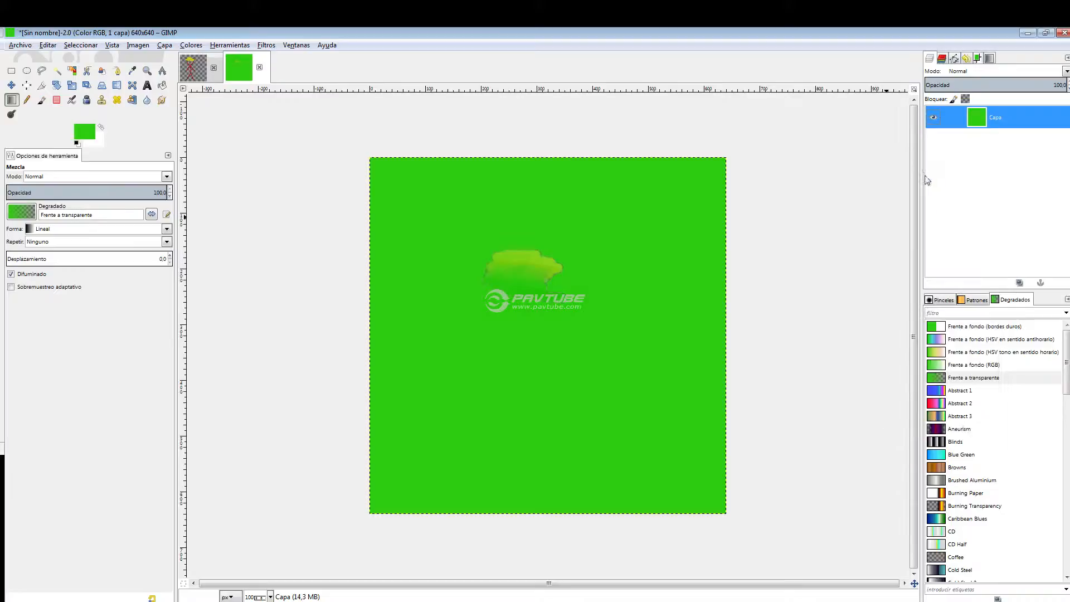
pyautogui.press('Return')
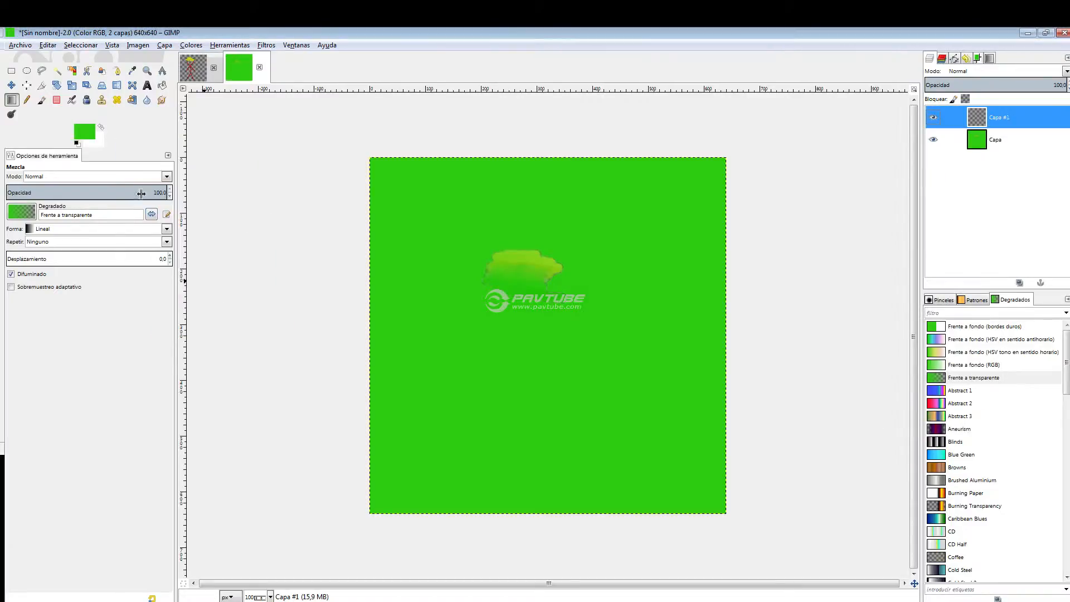
pyautogui.click(93, 135)
pyautogui.click(215, 213)
pyautogui.click(346, 260)
pyautogui.moveTo(286, 334); pyautogui.dragTo(753, 351)
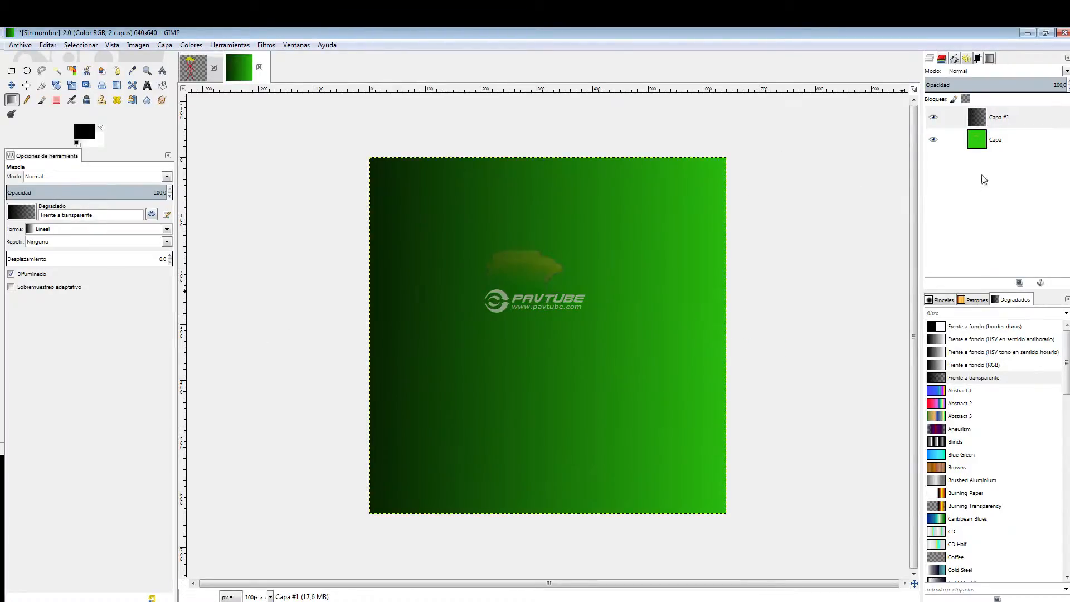
# Hide the green Capa layer and add another 640 × 640 px layer filled with transparency.
pyautogui.click(932, 140)
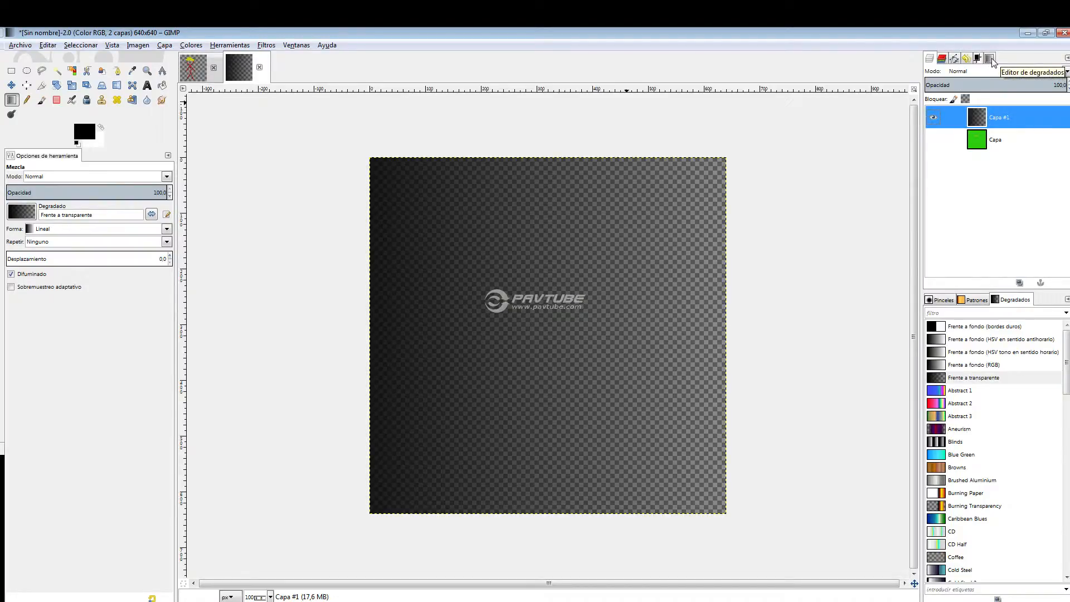
pyautogui.rightClick(995, 231)
pyautogui.click(957, 254)
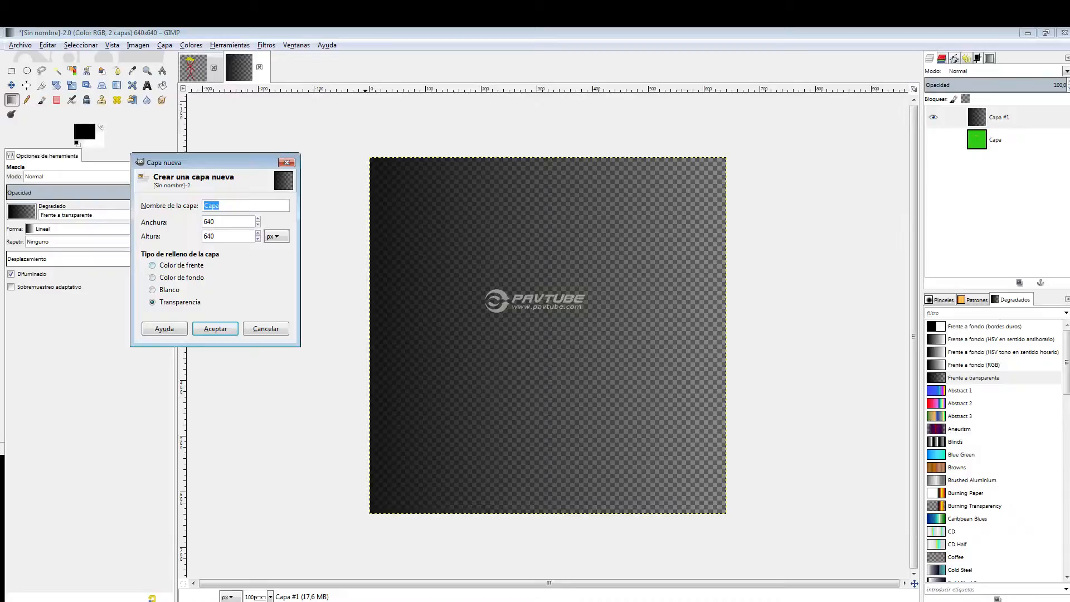
pyautogui.press('Return')
# Choose the Rounded edge gradient and blend it linearly across the new top layer from left to right.
pyautogui.click(990, 58)
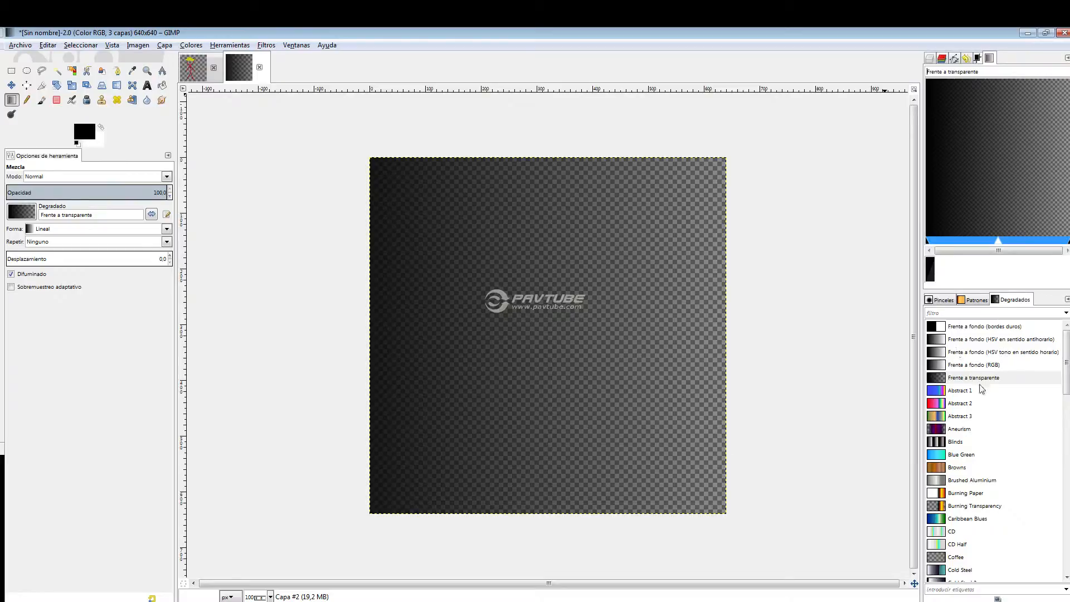
pyautogui.scroll(-2, 1001, 375)
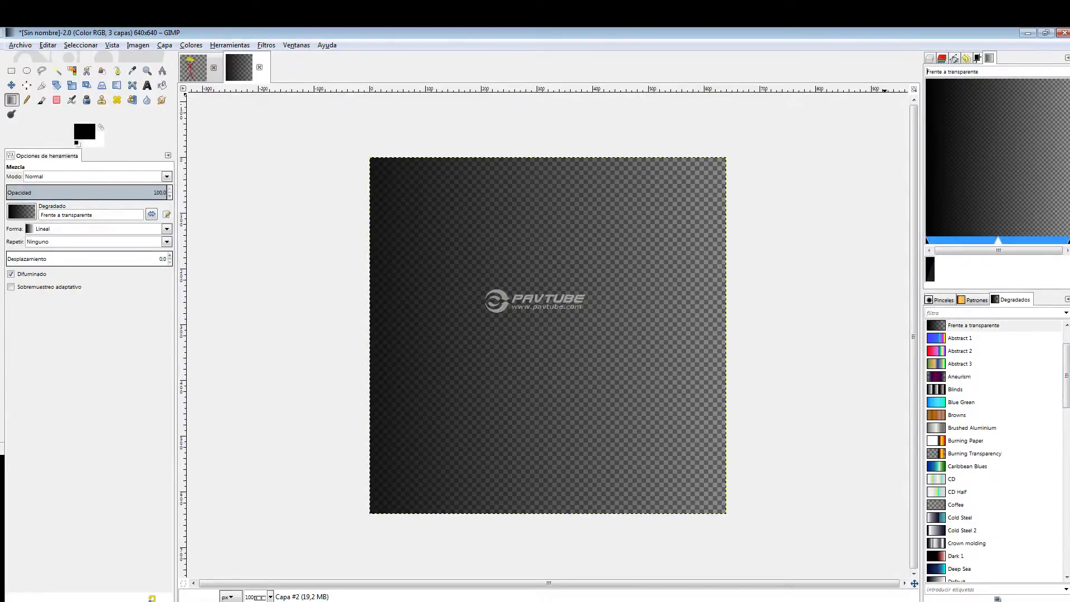
pyautogui.moveTo(1058, 392); pyautogui.dragTo(1065, 560)
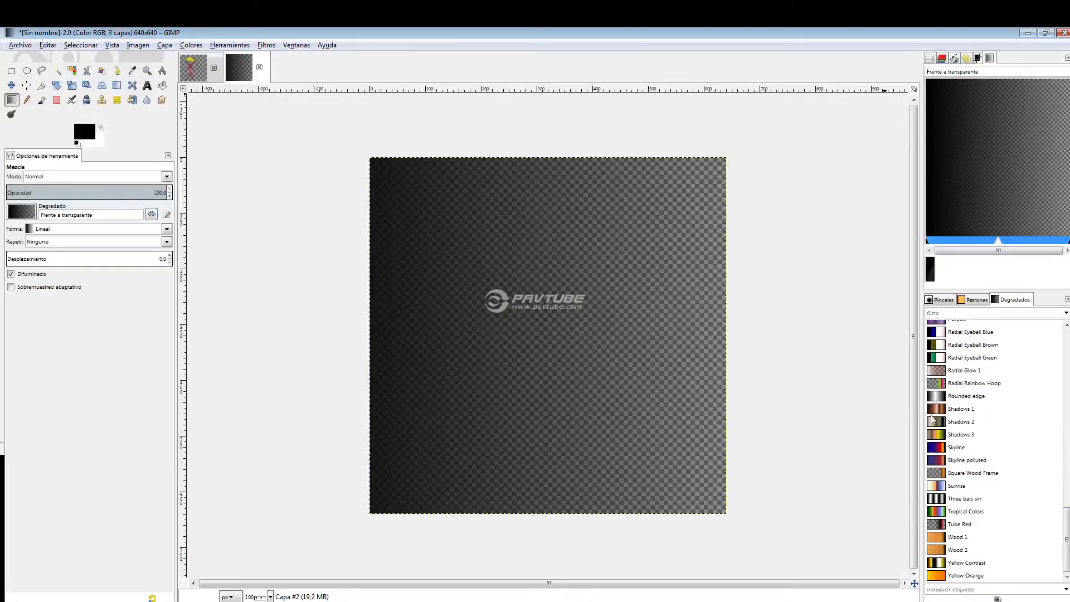
pyautogui.click(957, 396)
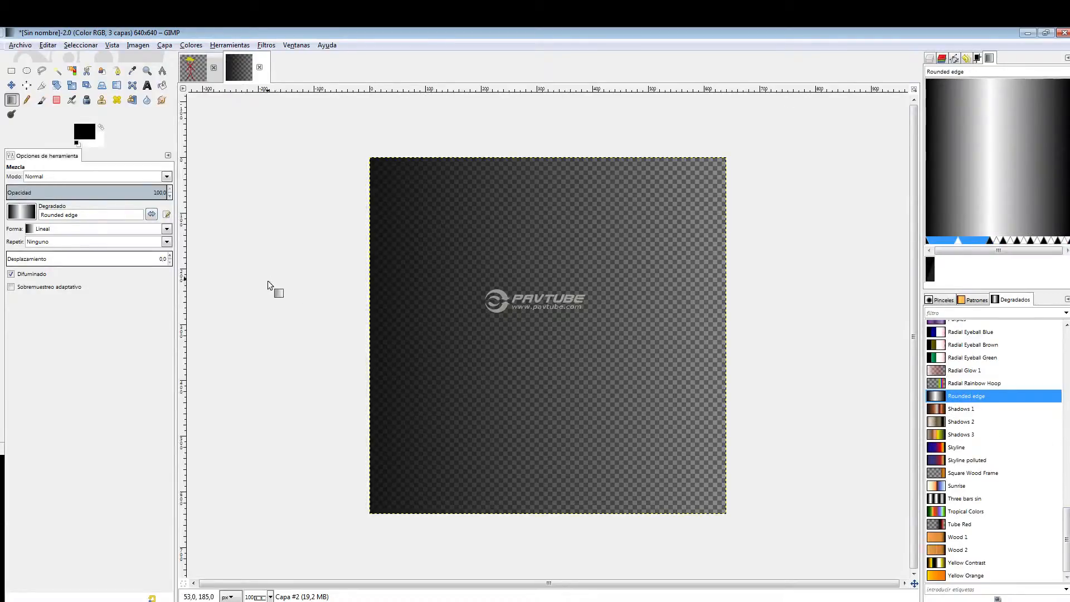
pyautogui.moveTo(257, 296); pyautogui.dragTo(730, 306)
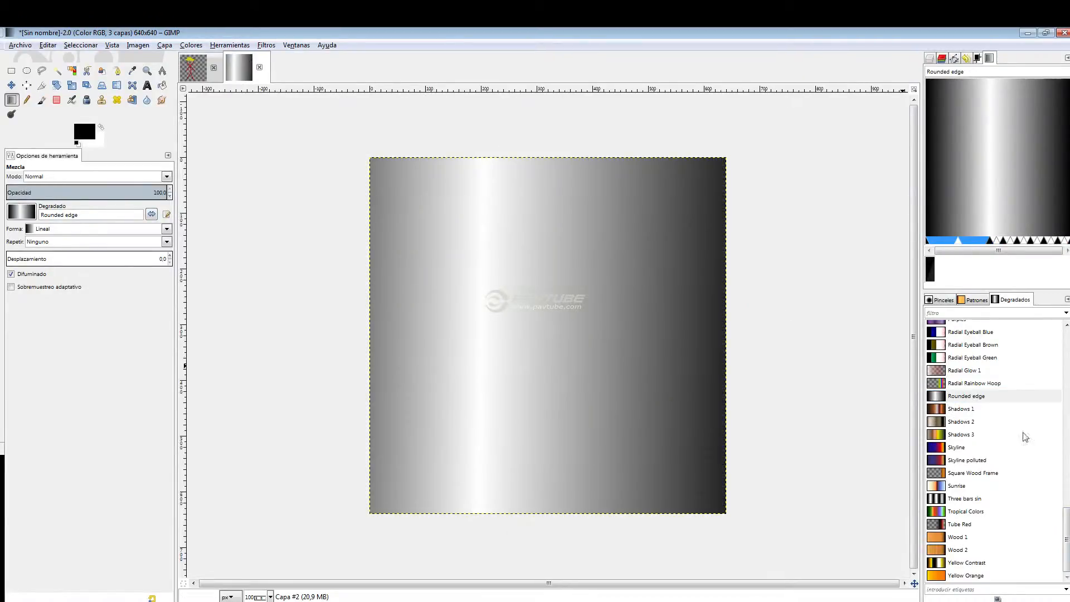
# Make "Frente a fondo (HSV en sentido antihorario)" the active gradient.
pyautogui.scroll(10, 992, 450)
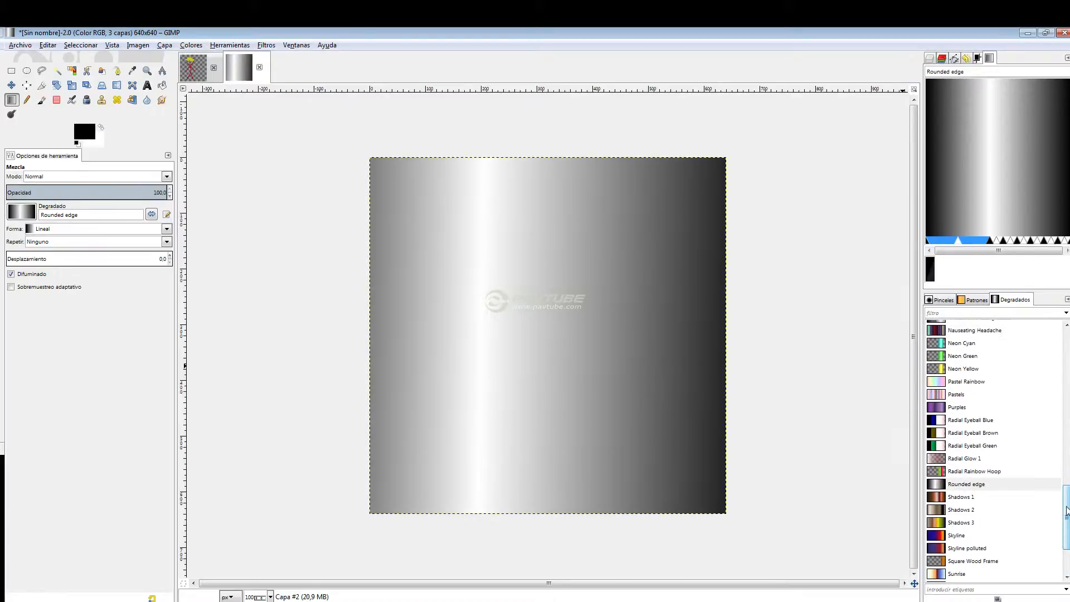
pyautogui.scroll(3, 991, 451)
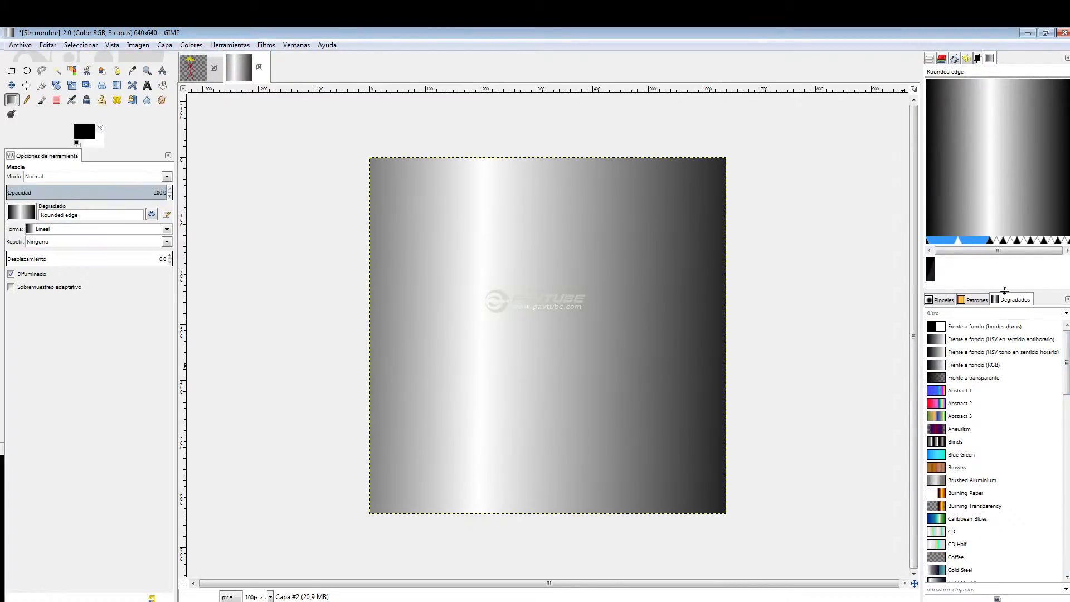
pyautogui.rightClick(968, 239)
pyautogui.press('Escape')
pyautogui.moveTo(1066, 356)
pyautogui.mouseDown()
pyautogui.moveTo(1061, 389)
pyautogui.moveTo(1068, 354)
pyautogui.mouseUp()
pyautogui.click(990, 341)
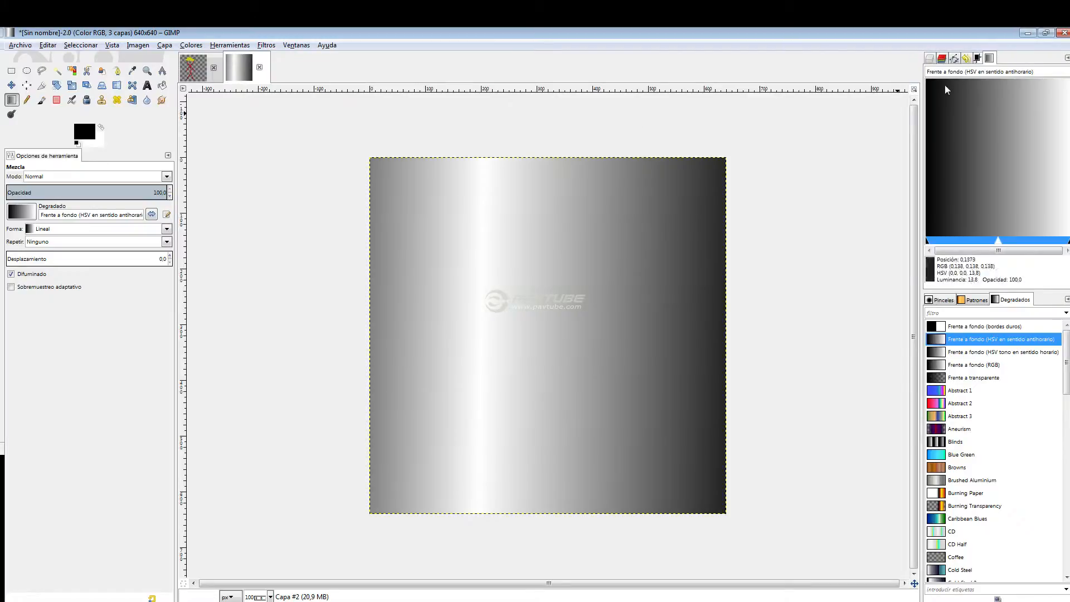
# Delete the Rounded edge gradient layer Capa #2 and leave only the green Capa layer visible.
pyautogui.click(929, 58)
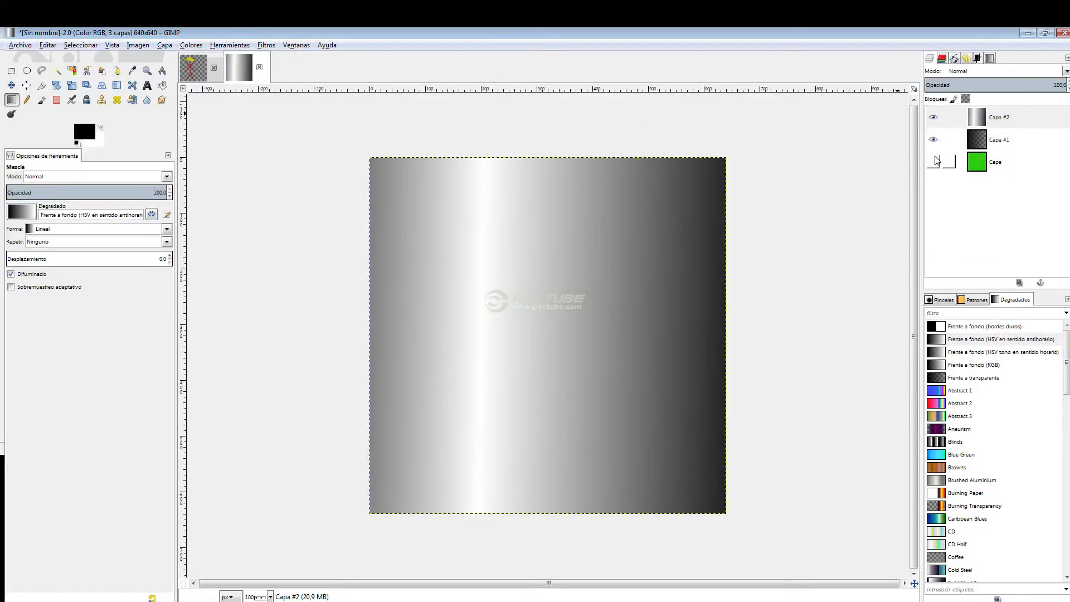
pyautogui.click(1003, 117)
pyautogui.rightClick(1011, 115)
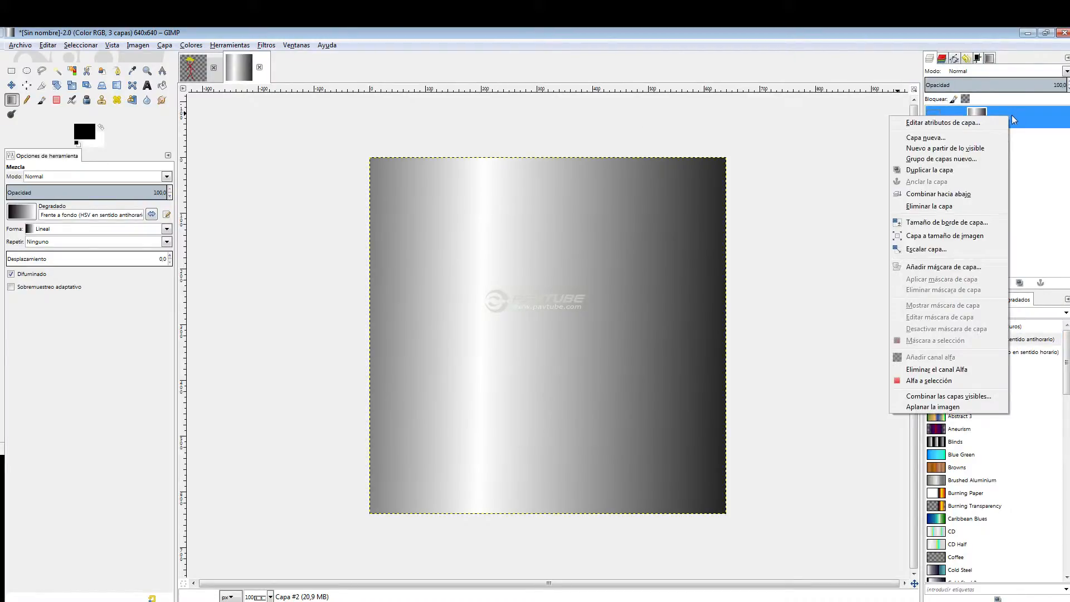
pyautogui.click(934, 206)
pyautogui.click(934, 141)
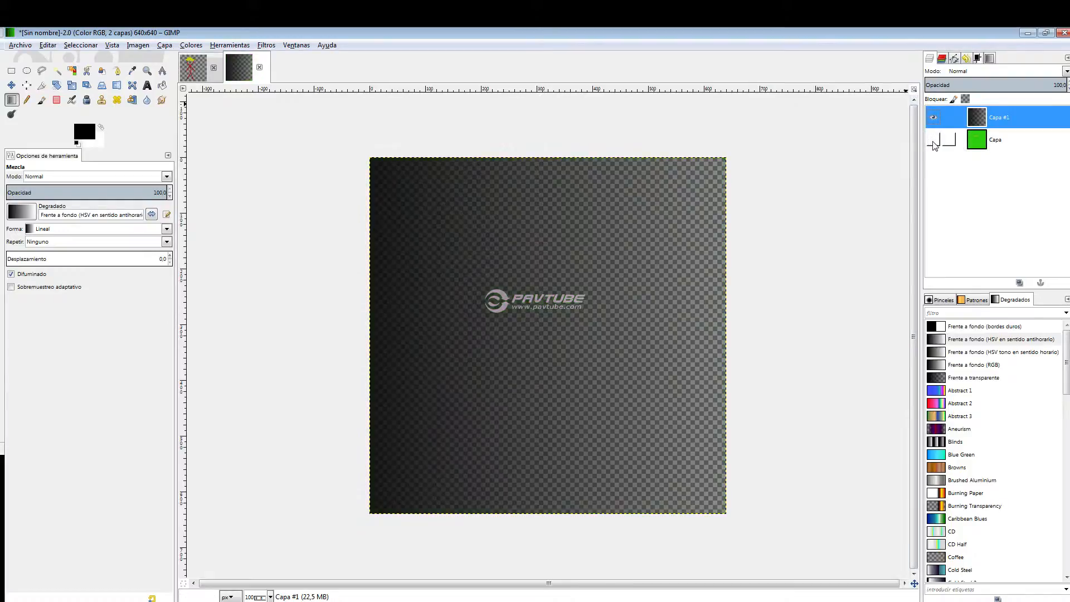
pyautogui.click(934, 117)
pyautogui.click(933, 139)
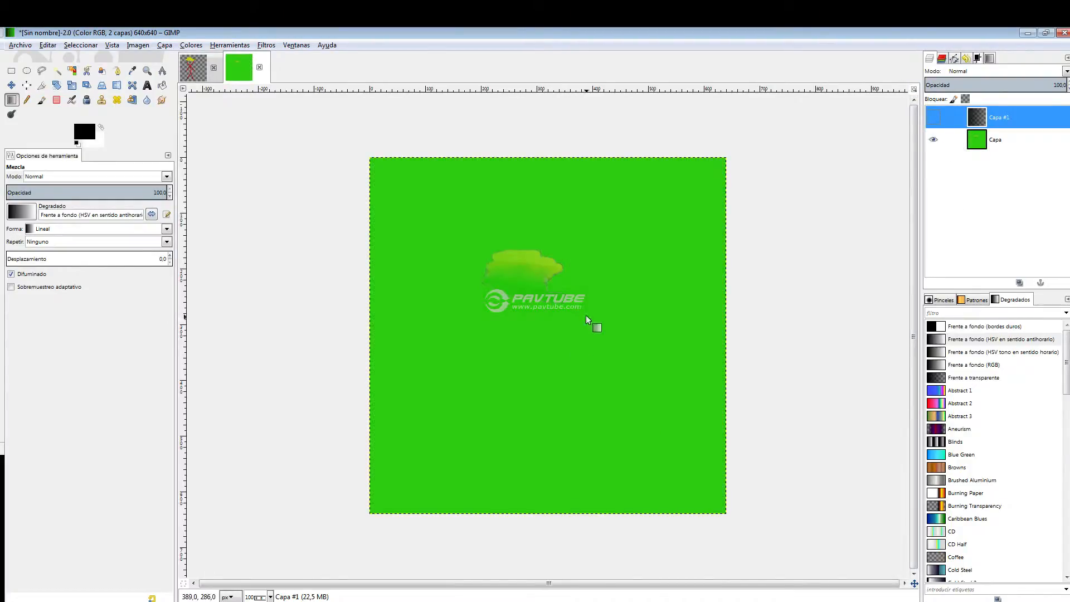
# Cut a rectangle about 368 × 287 px around the painted patch out of the Capa layer, and delete layer Capa #1.
pyautogui.click(12, 71)
pyautogui.moveTo(455, 227); pyautogui.dragTo(660, 387)
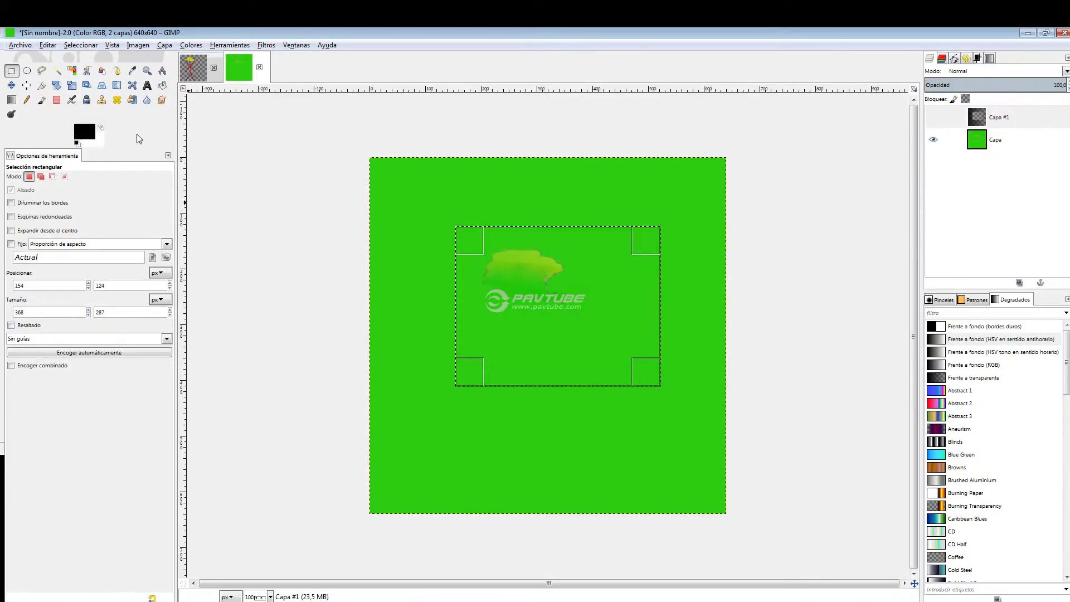
pyautogui.click(619, 309)
pyautogui.click(995, 139)
pyautogui.press('Delete')
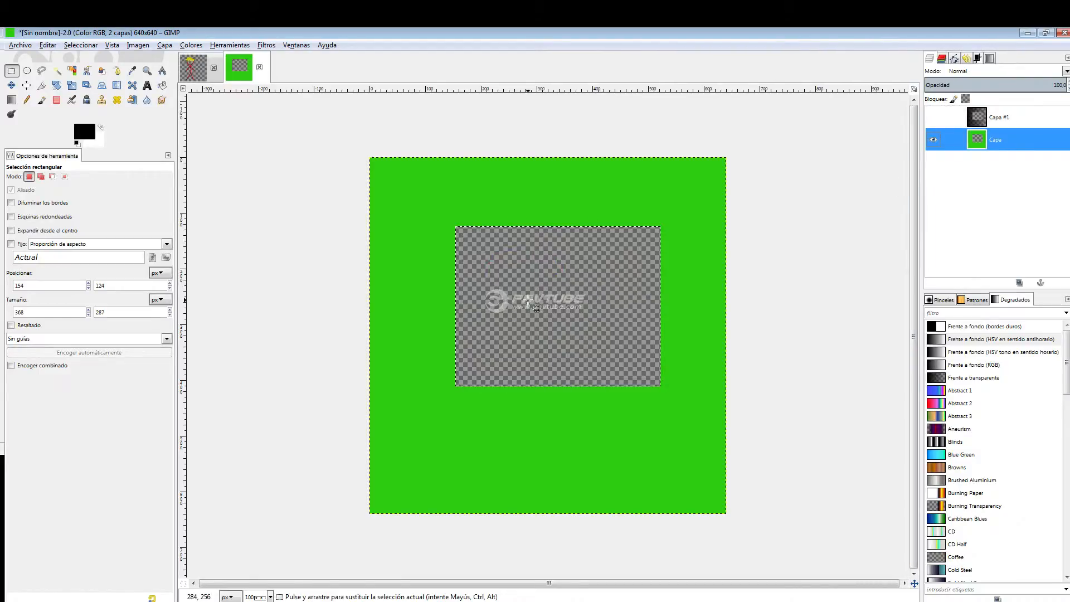
pyautogui.rightClick(1020, 118)
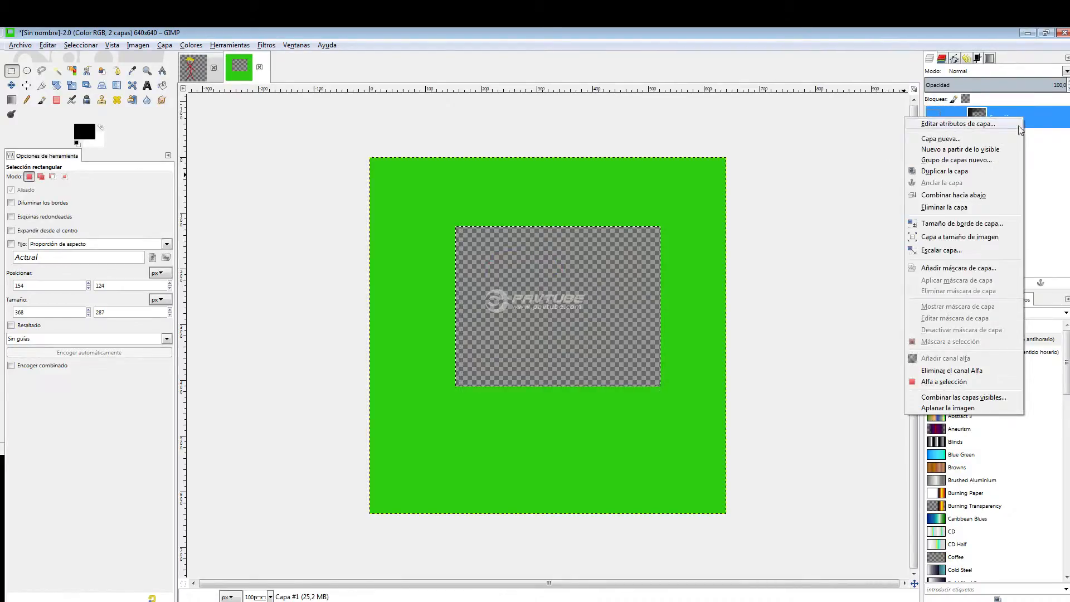
pyautogui.click(941, 208)
pyautogui.click(162, 84)
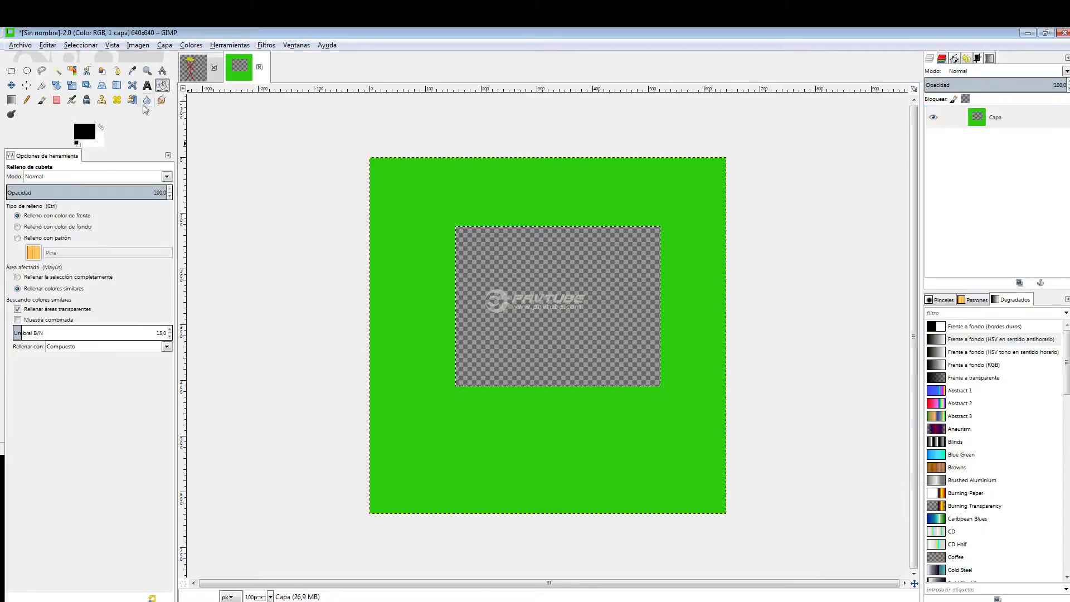
pyautogui.click(84, 133)
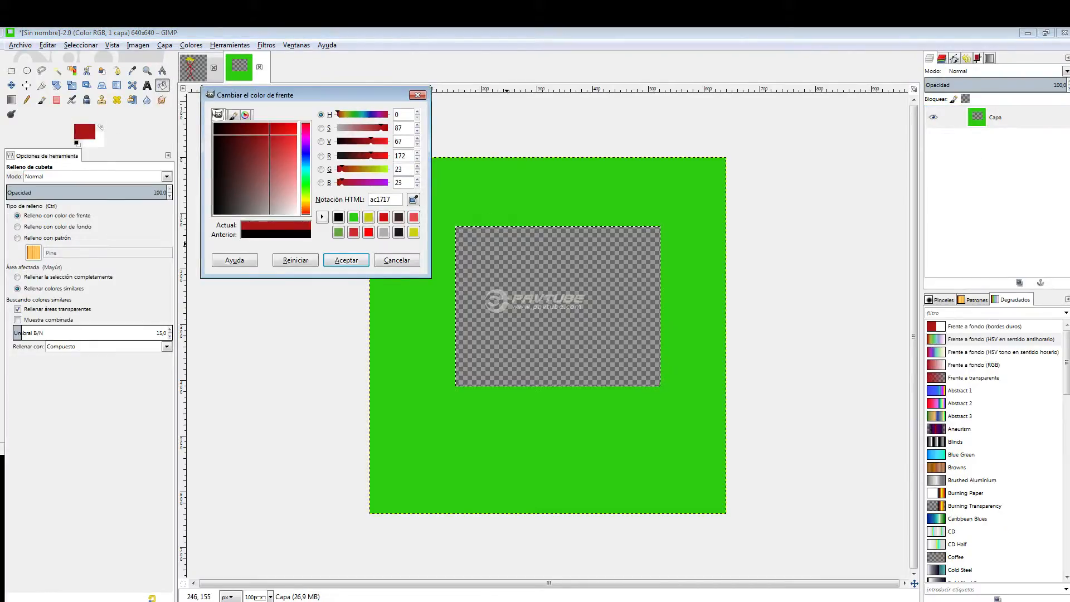
pyautogui.click(417, 94)
# Clear the rectangular selection and fill both the empty rectangle and the surrounding green with dark red using Bucket Fill.
pyautogui.click(26, 70)
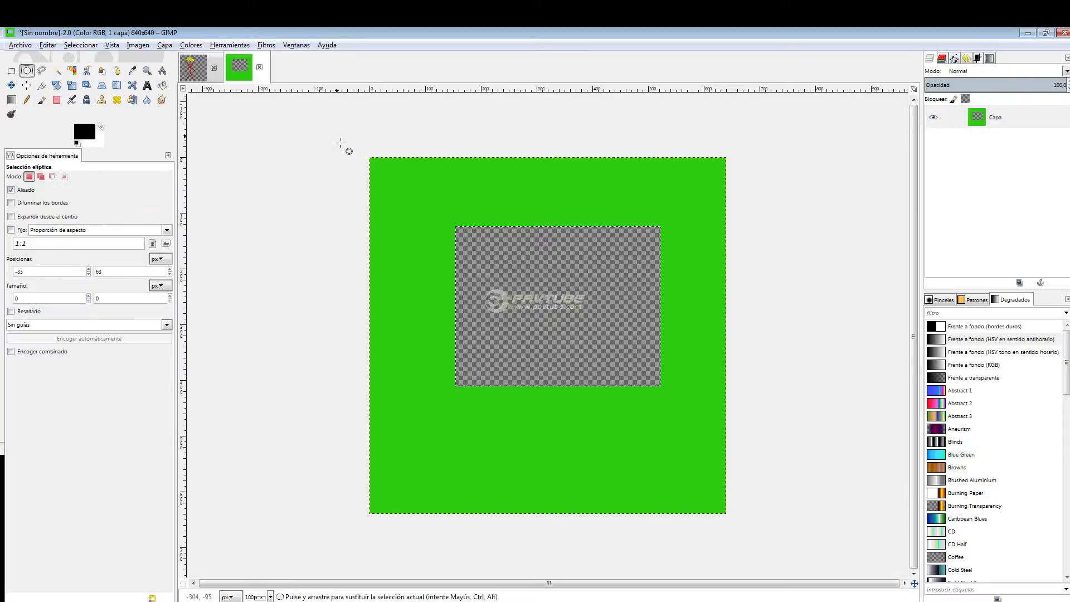
pyautogui.click(84, 132)
pyautogui.click(271, 135)
pyautogui.click(346, 259)
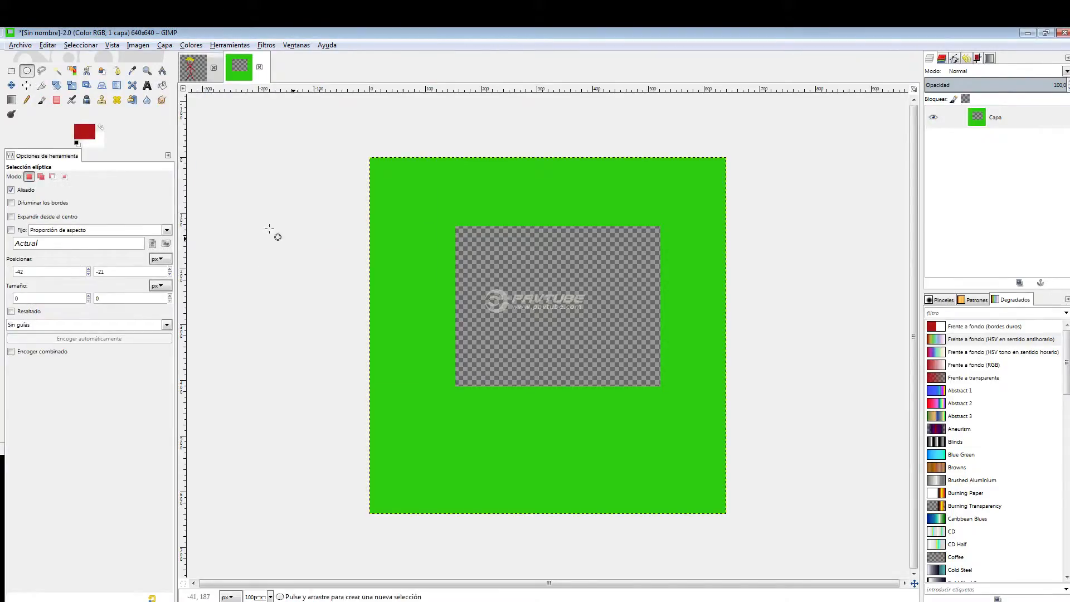
pyautogui.click(162, 84)
pyautogui.click(579, 240)
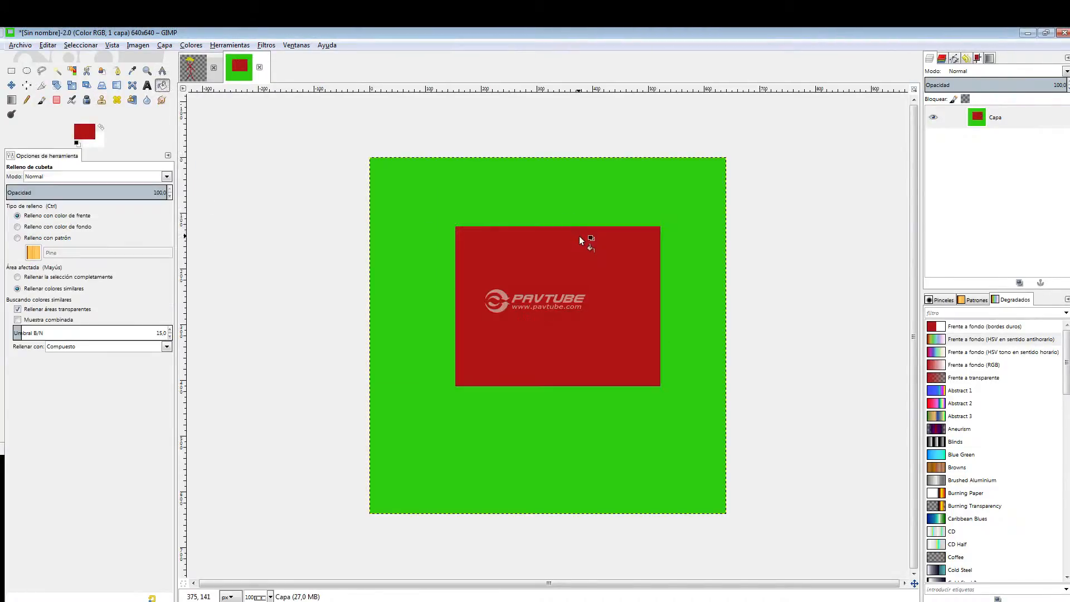
pyautogui.click(587, 202)
# Add a new transparent layer and blend a linear gradient in the default black and white that starts and ends beyond the canvas.
pyautogui.rightClick(1000, 165)
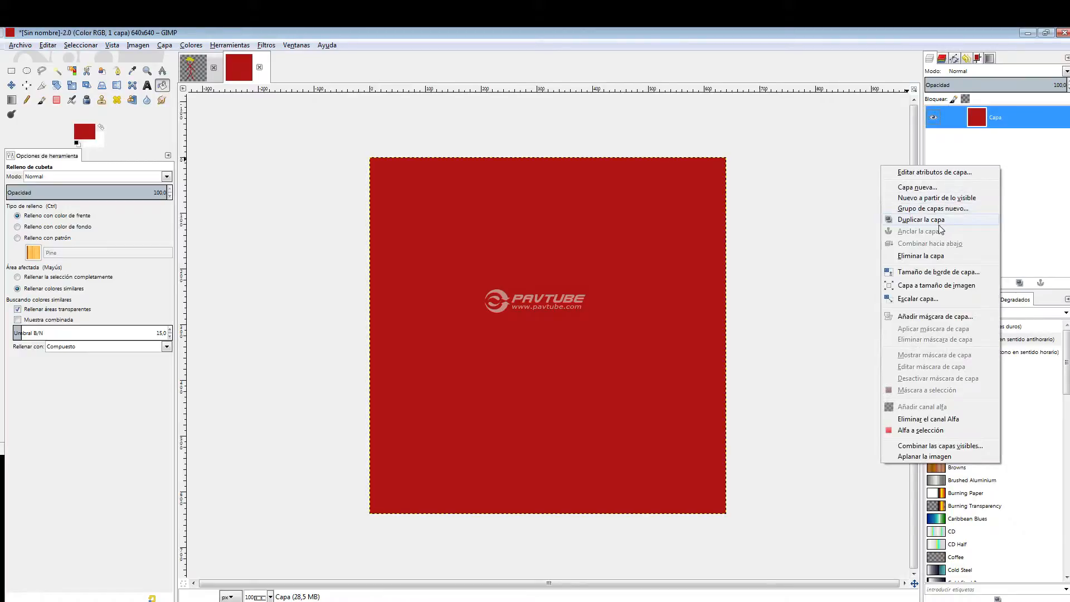
pyautogui.click(945, 188)
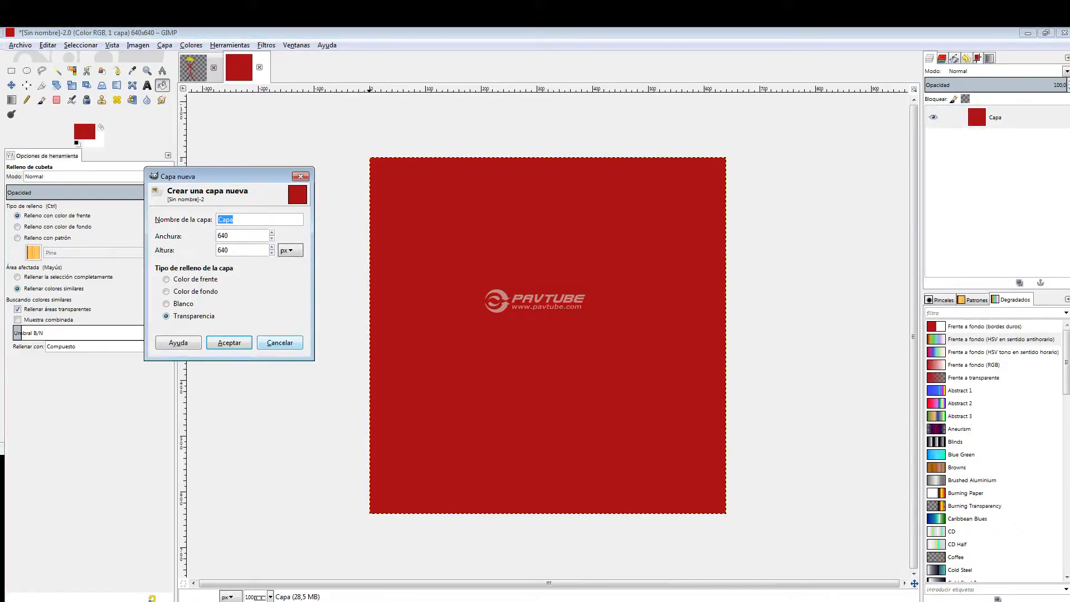
pyautogui.click(229, 342)
pyautogui.click(11, 100)
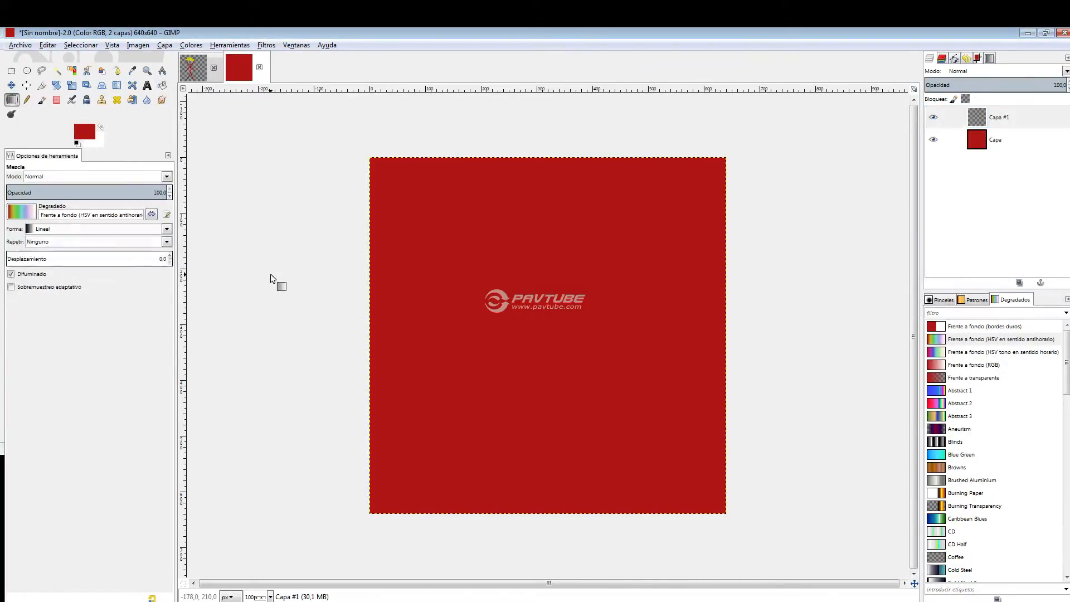
pyautogui.click(77, 143)
pyautogui.moveTo(243, 271); pyautogui.dragTo(824, 283)
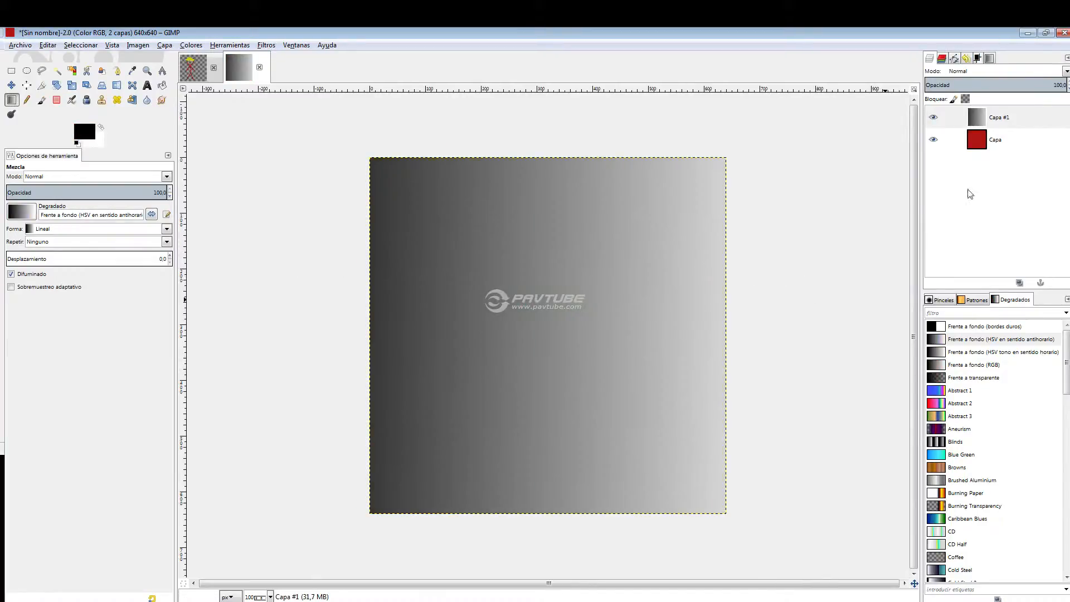
# Replace the gradient with one running exactly from the canvas's left edge to its right edge, and set the layer's opacity to 39.8.
pyautogui.hotkey('ctrl', 'z')
pyautogui.moveTo(369, 310); pyautogui.dragTo(728, 312)
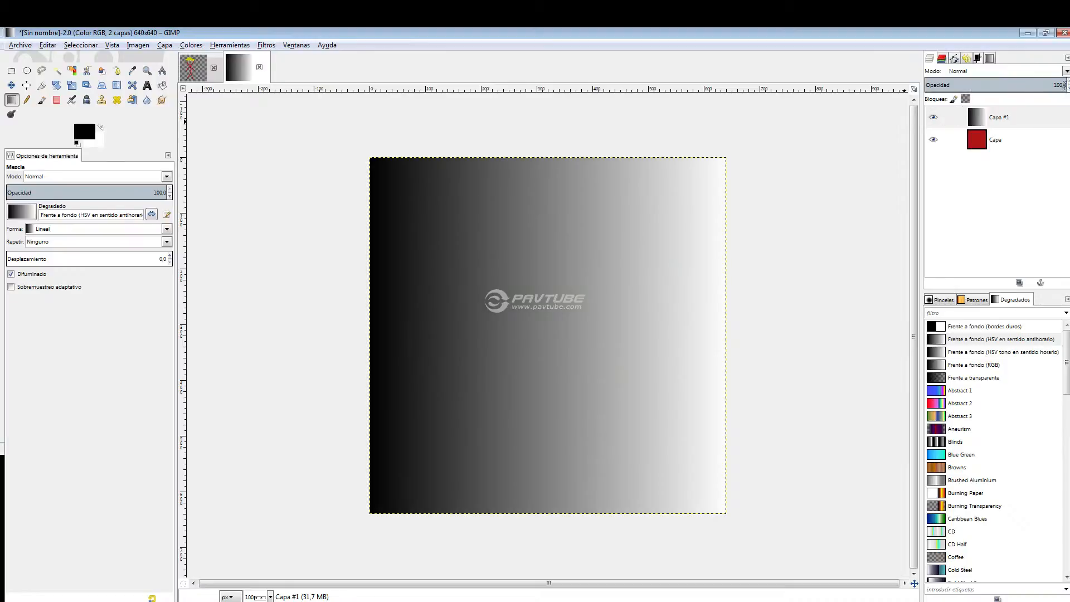
pyautogui.moveTo(1066, 87); pyautogui.dragTo(981, 86)
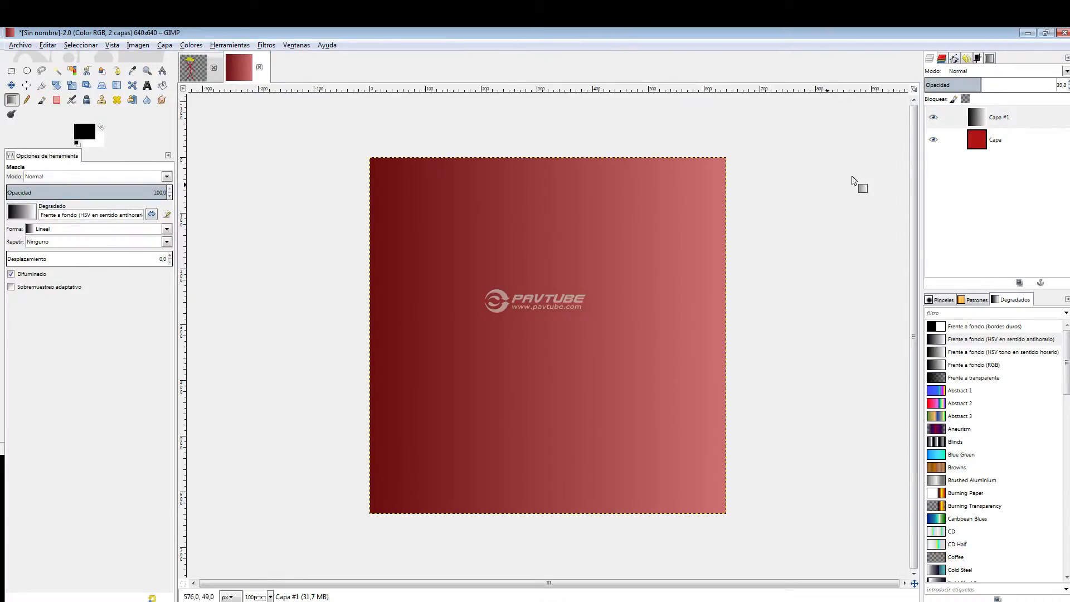
# Add a new transparent 640 × 640 px layer above Capa #1, and hide the Capa #1 and Capa layers.
pyautogui.rightClick(987, 229)
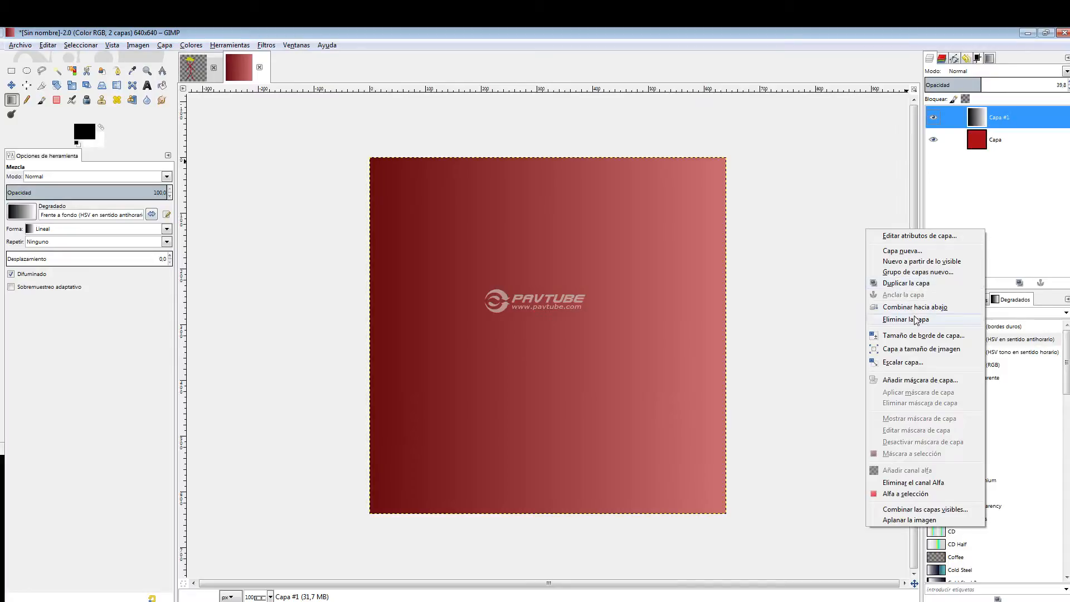
pyautogui.click(897, 251)
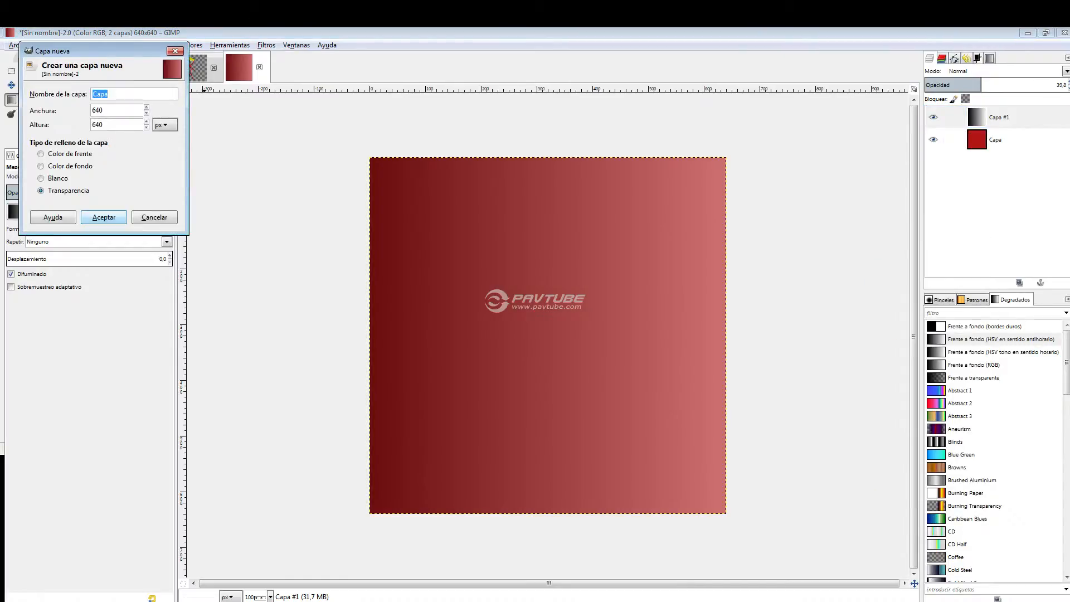
pyautogui.press('Return')
pyautogui.click(932, 162)
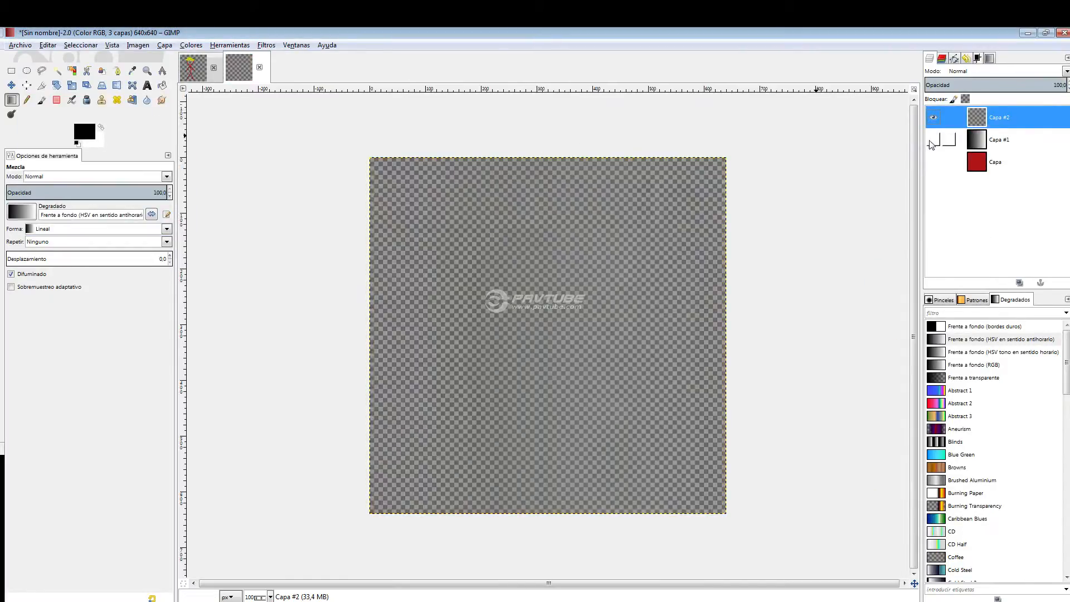
pyautogui.click(989, 59)
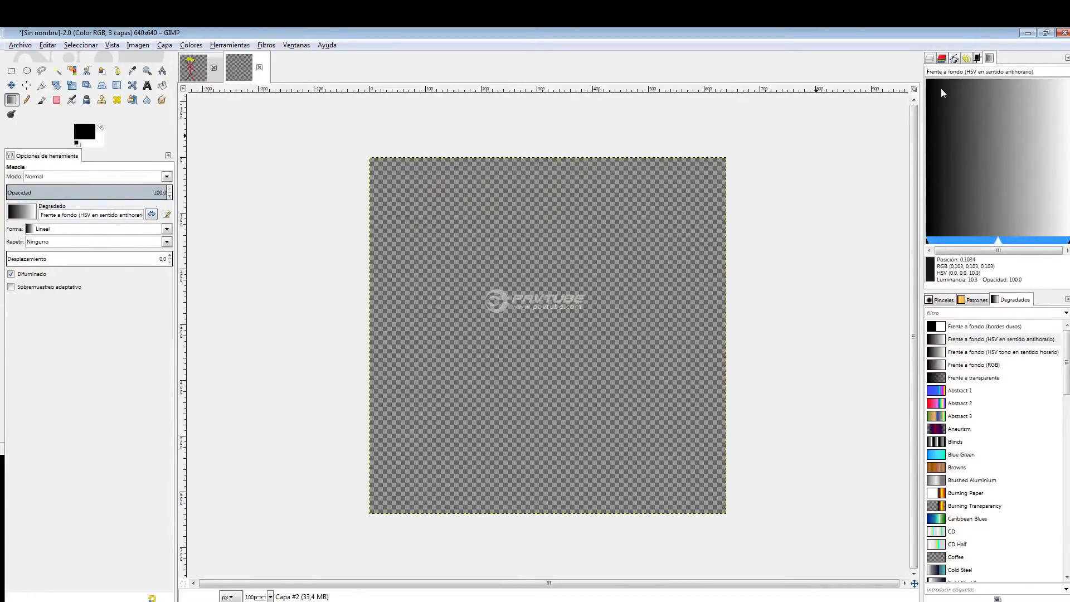
pyautogui.click(929, 58)
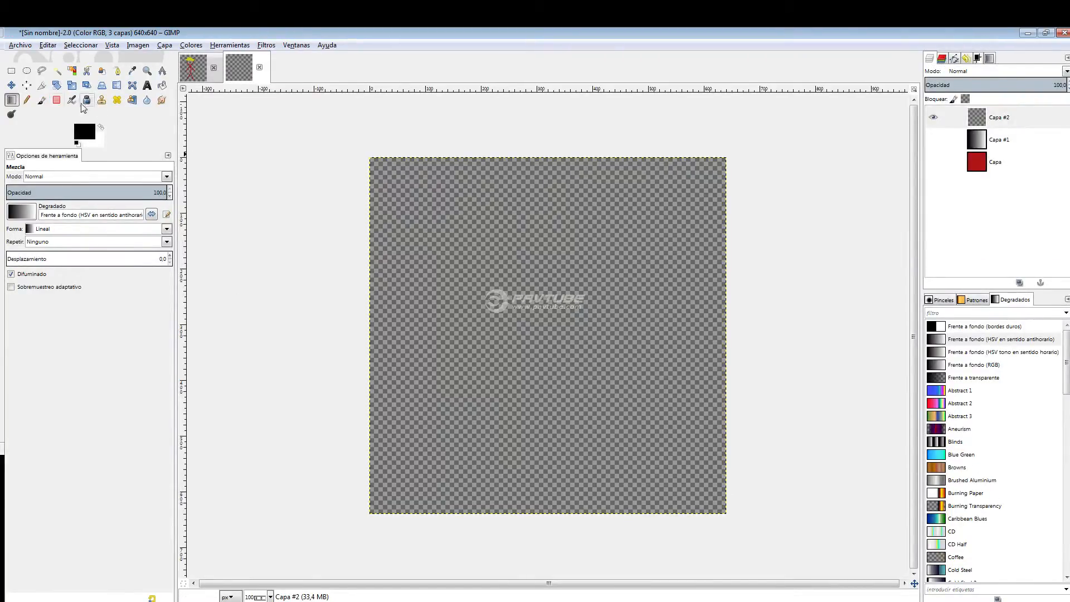
# Blend a black-to-white linear gradient from the canvas's lower-left to upper-right corner, and replace it with one running the opposite way.
pyautogui.click(363, 509)
pyautogui.moveTo(640, 299); pyautogui.dragTo(739, 230)
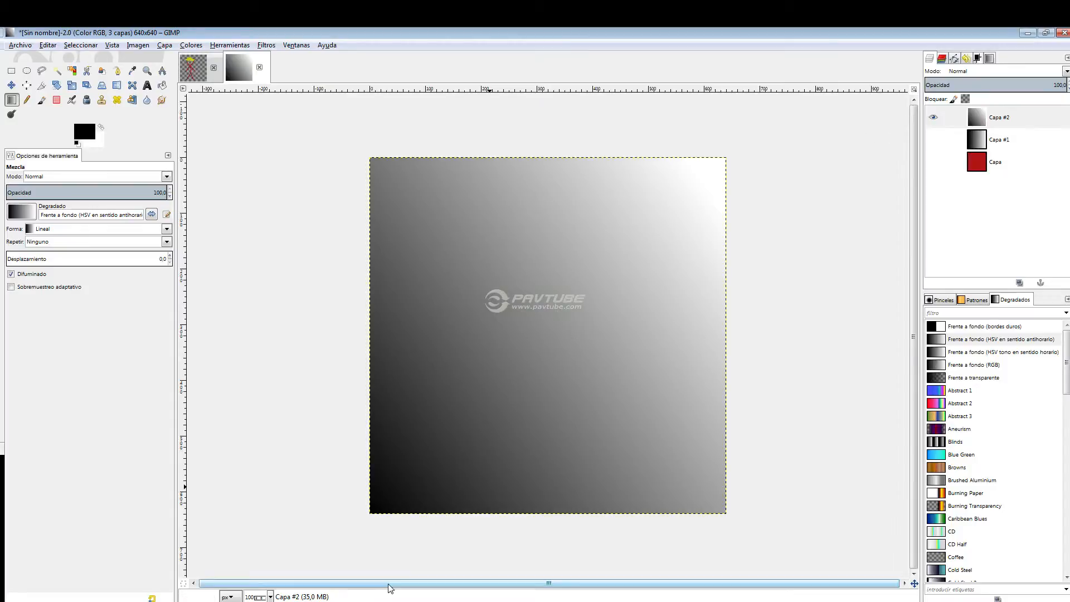
pyautogui.click(739, 150)
pyautogui.moveTo(475, 419)
pyautogui.mouseDown()
pyautogui.moveTo(402, 476)
pyautogui.moveTo(358, 531)
pyautogui.mouseUp()
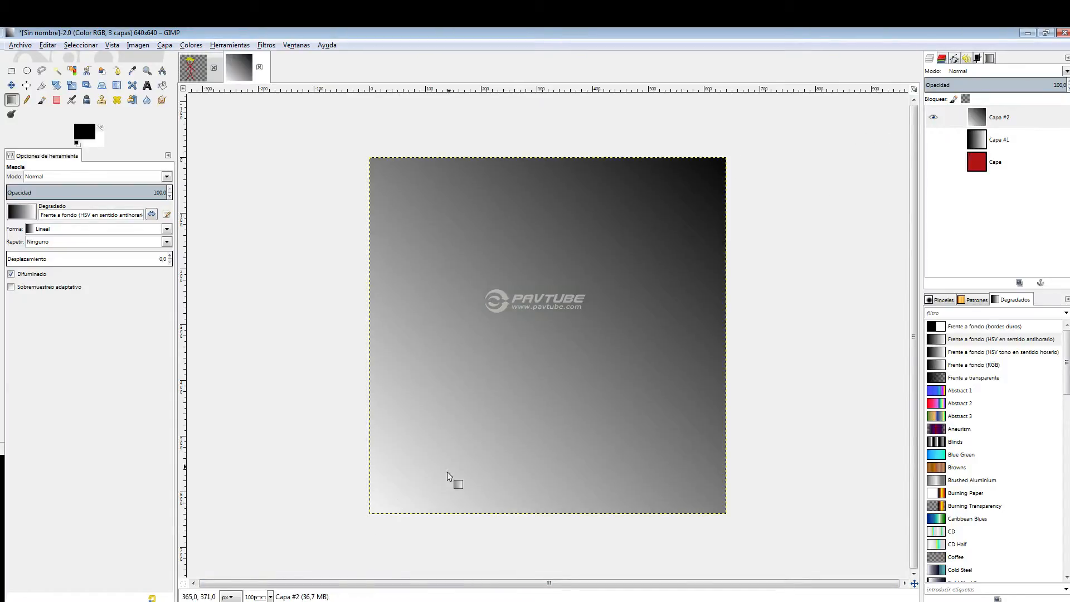
# Add another transparent layer and blend a black-to-white linear gradient on it from the canvas's lower-left corner to its upper-right corner.
pyautogui.rightClick(976, 239)
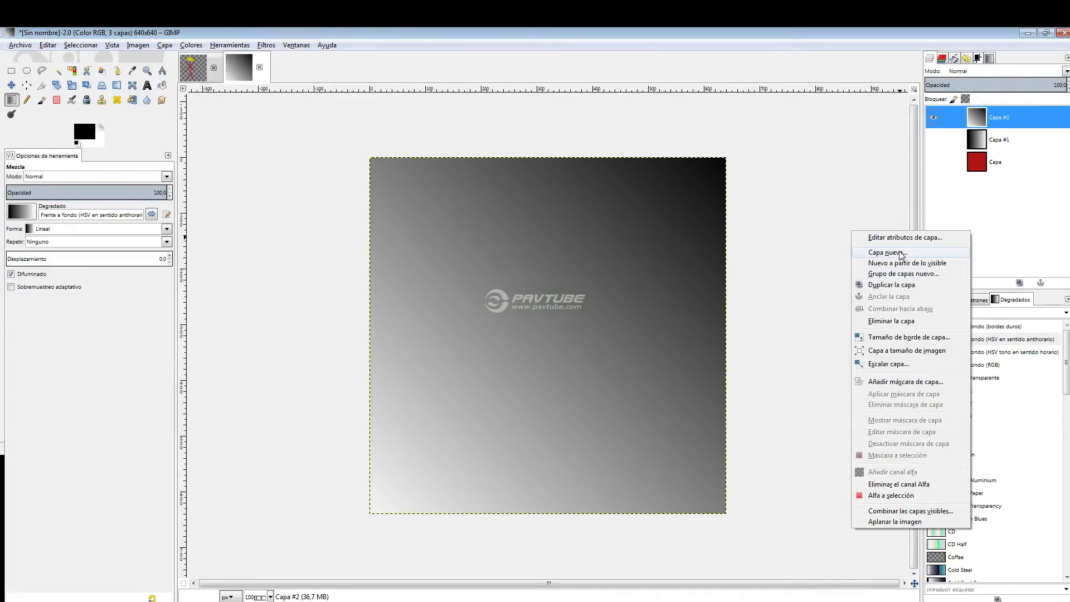
pyautogui.click(888, 252)
pyautogui.click(103, 216)
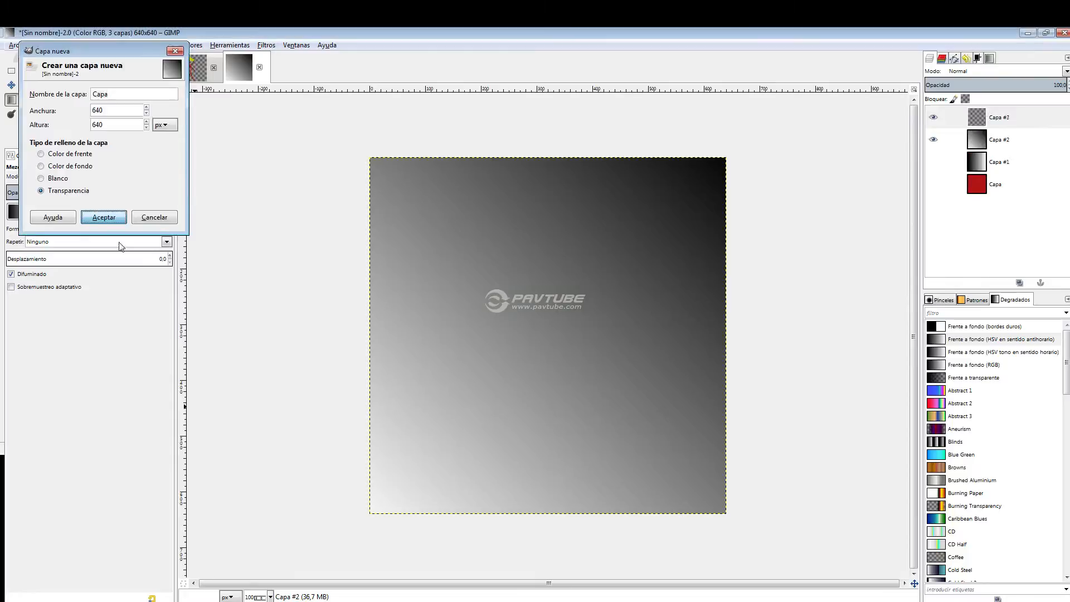
pyautogui.moveTo(352, 525); pyautogui.dragTo(551, 347)
pyautogui.moveTo(712, 180); pyautogui.dragTo(731, 152)
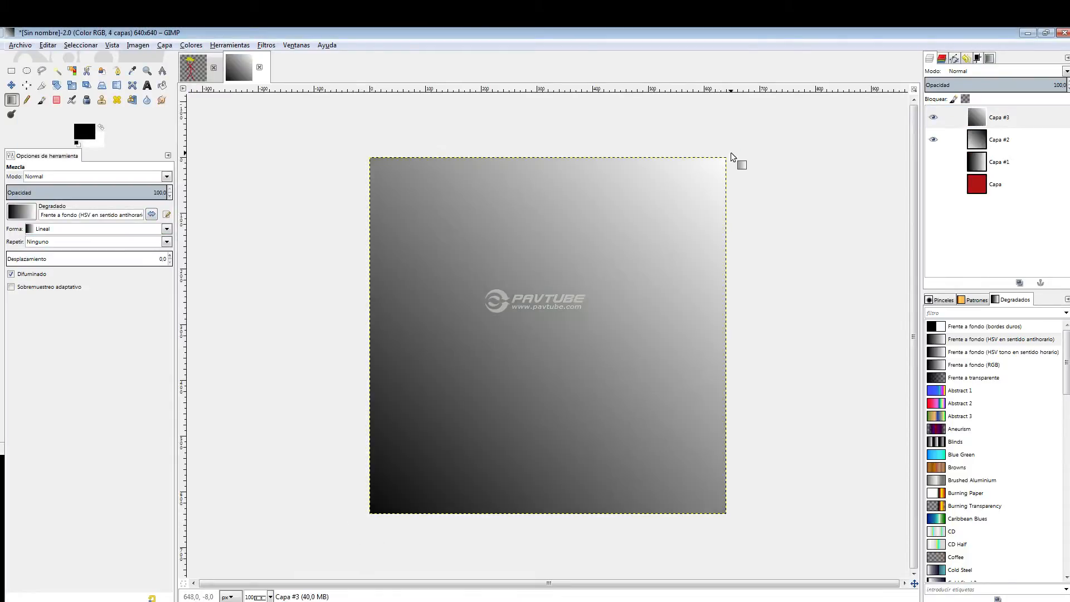
# Set the opacity of layer Capa #2 to 49.2 and of layer Capa #3 to 68.8.
pyautogui.click(1004, 143)
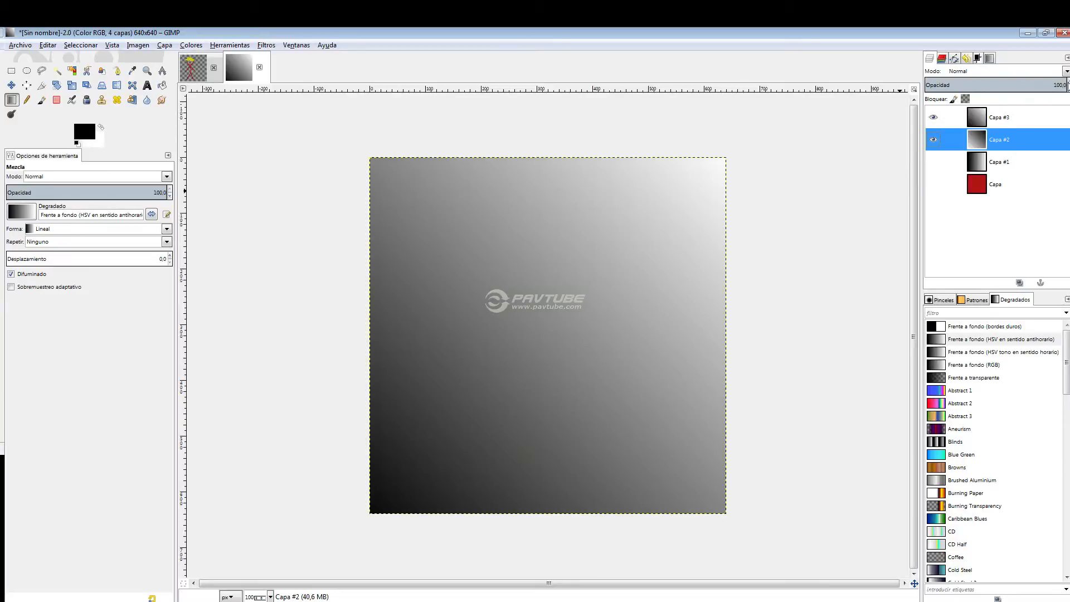
pyautogui.moveTo(1065, 84); pyautogui.dragTo(995, 90)
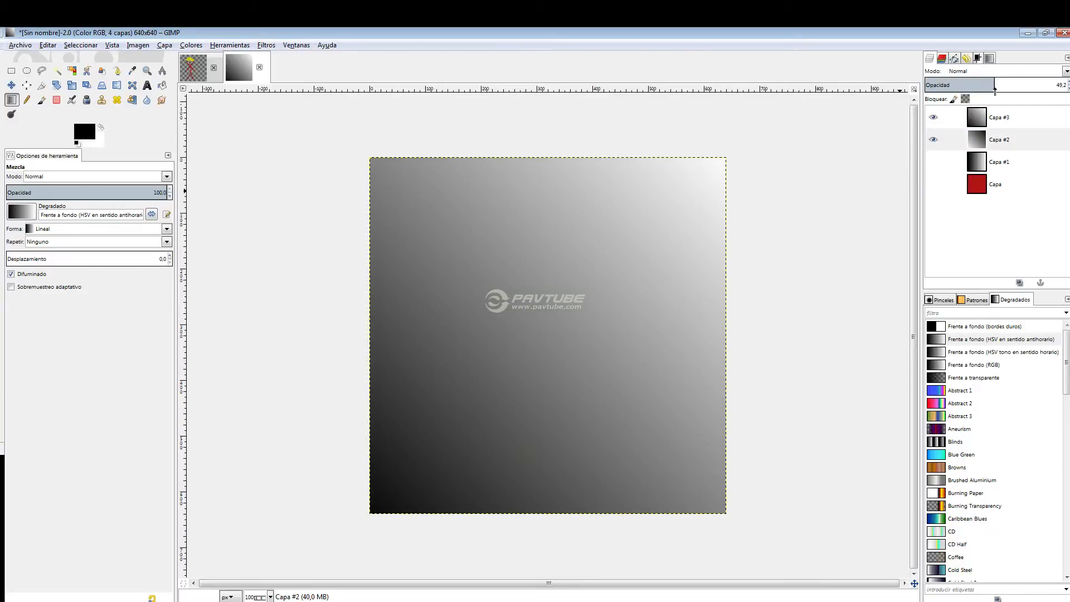
pyautogui.click(1010, 121)
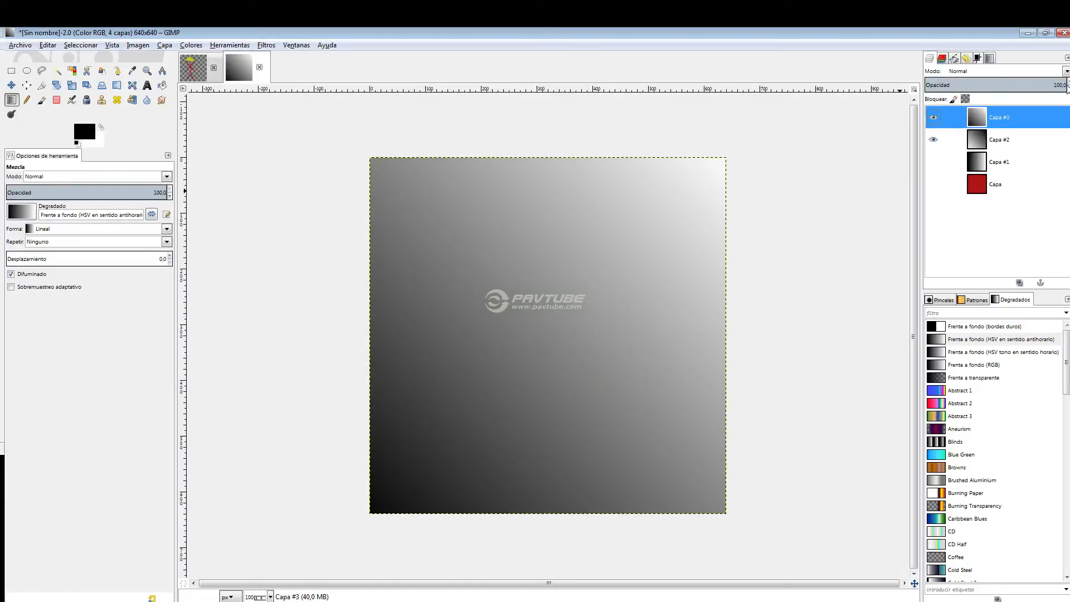
pyautogui.click(1046, 85)
pyautogui.moveTo(1064, 85); pyautogui.dragTo(623, 122)
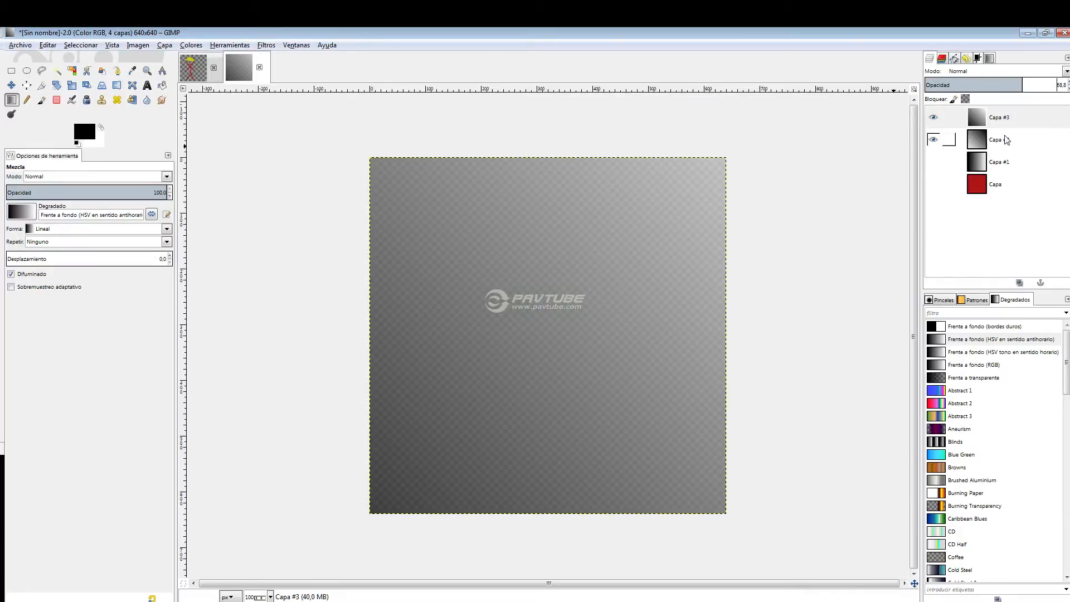
# Merge layer Capa #3 down into Capa #2, and switch to the GIMP.txt notes in Notepad.
pyautogui.rightClick(1006, 120)
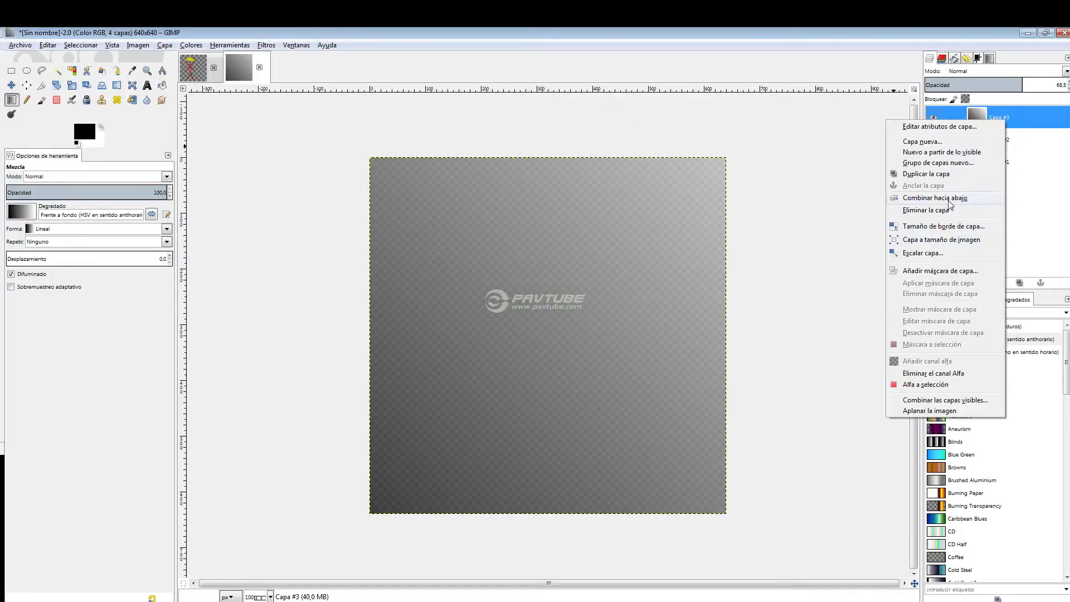
pyautogui.click(949, 209)
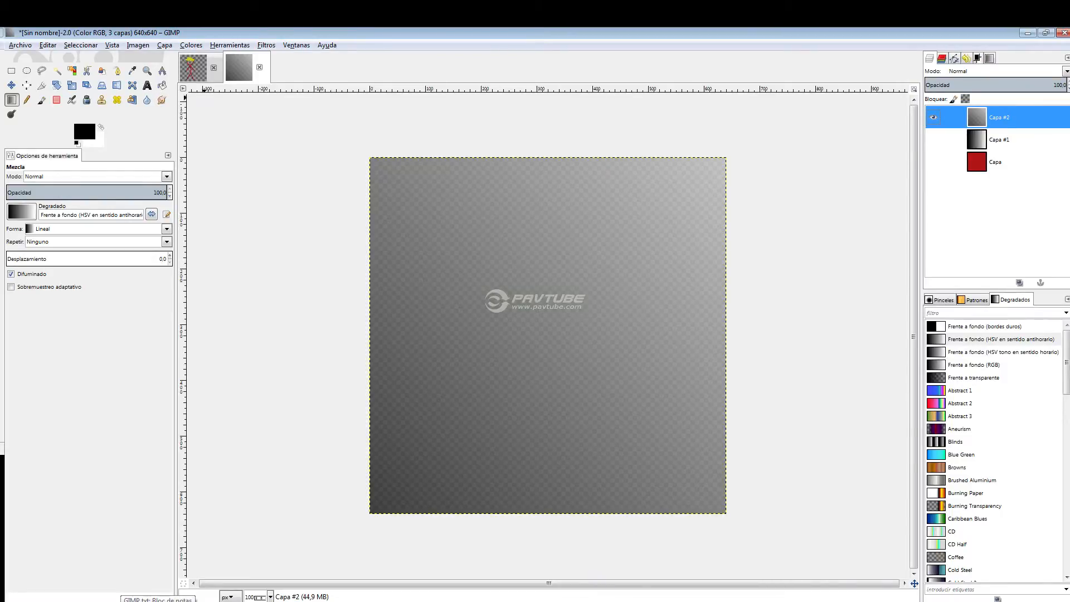
pyautogui.click(158, 601)
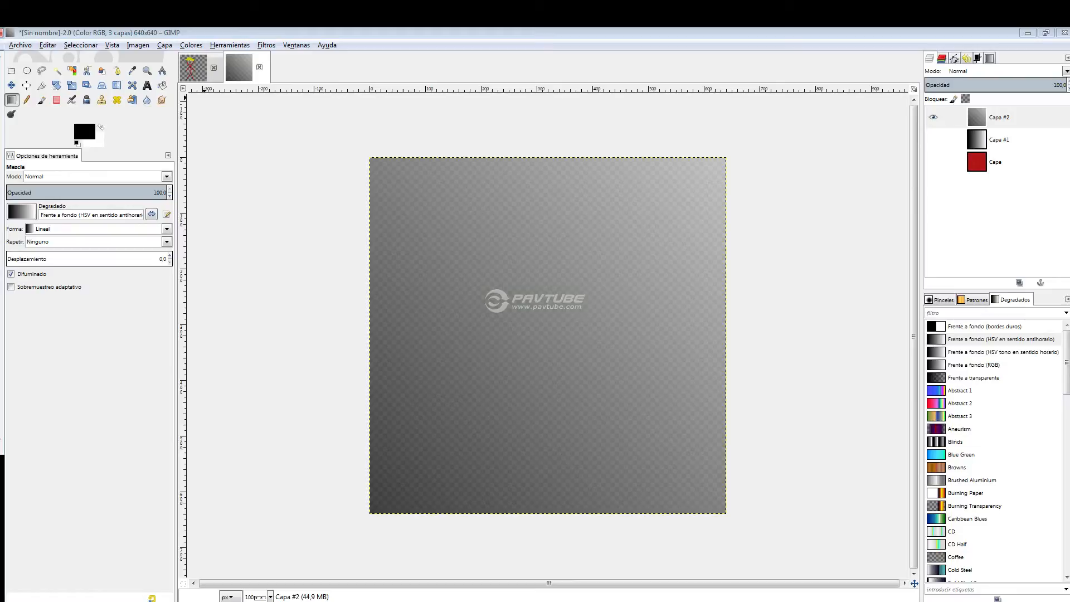